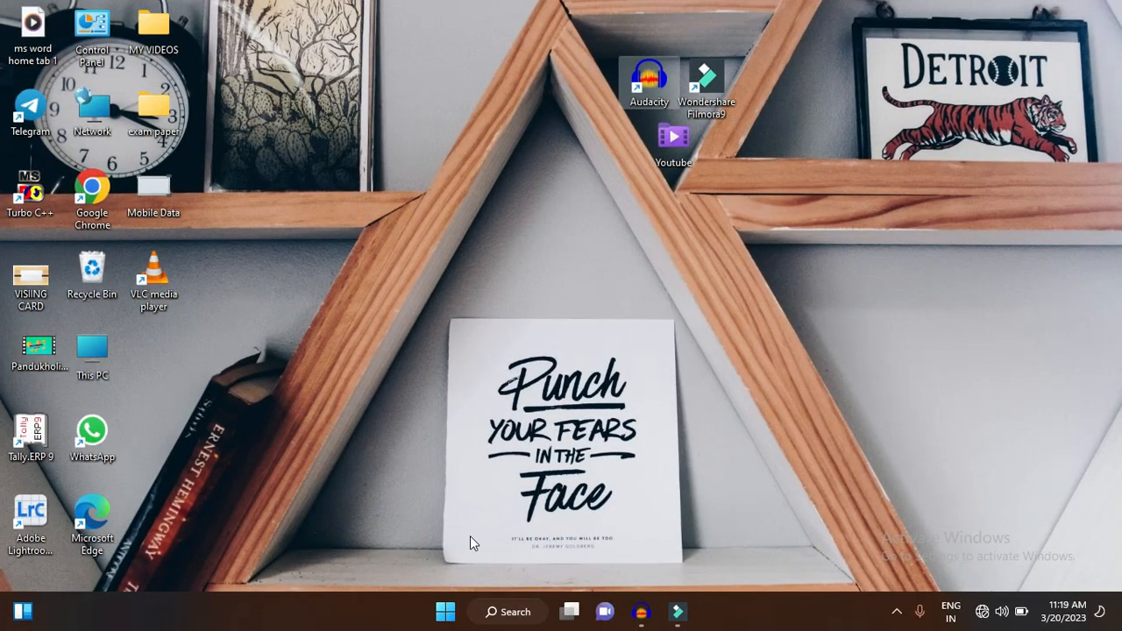
- Search Windows for "word" and launch Word 2016
left_click(447, 611)
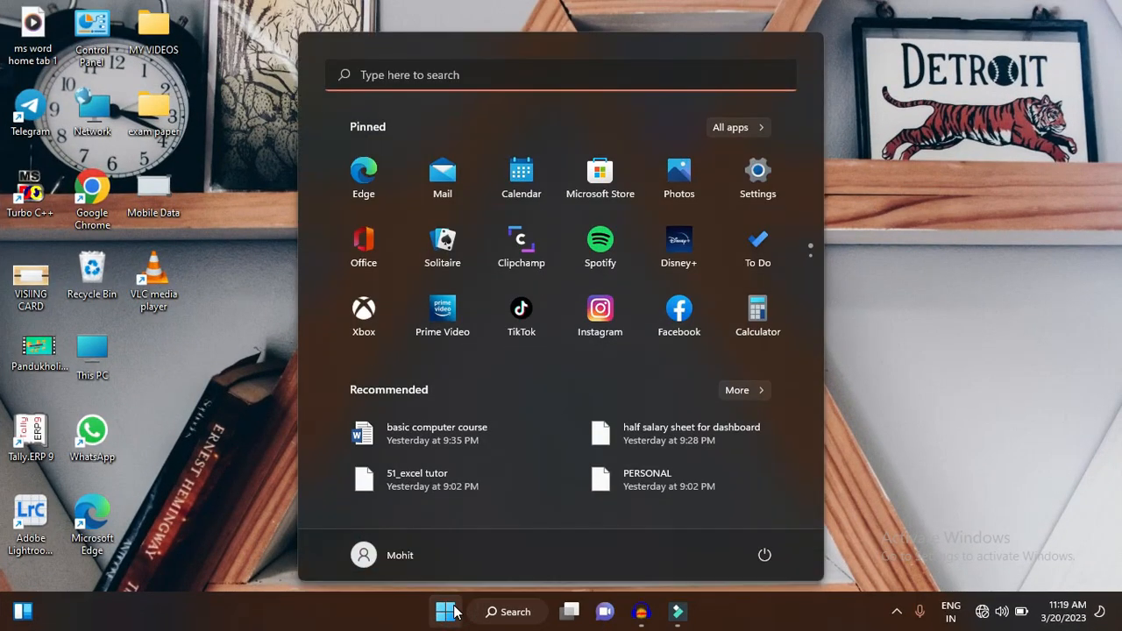
type("word")
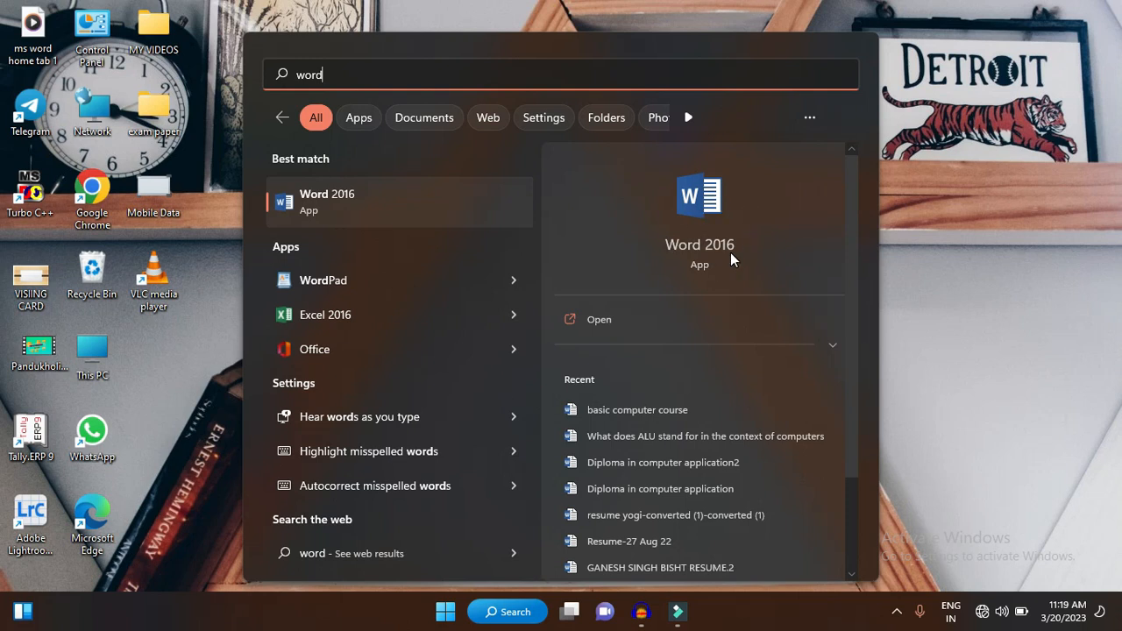
left_click(344, 197)
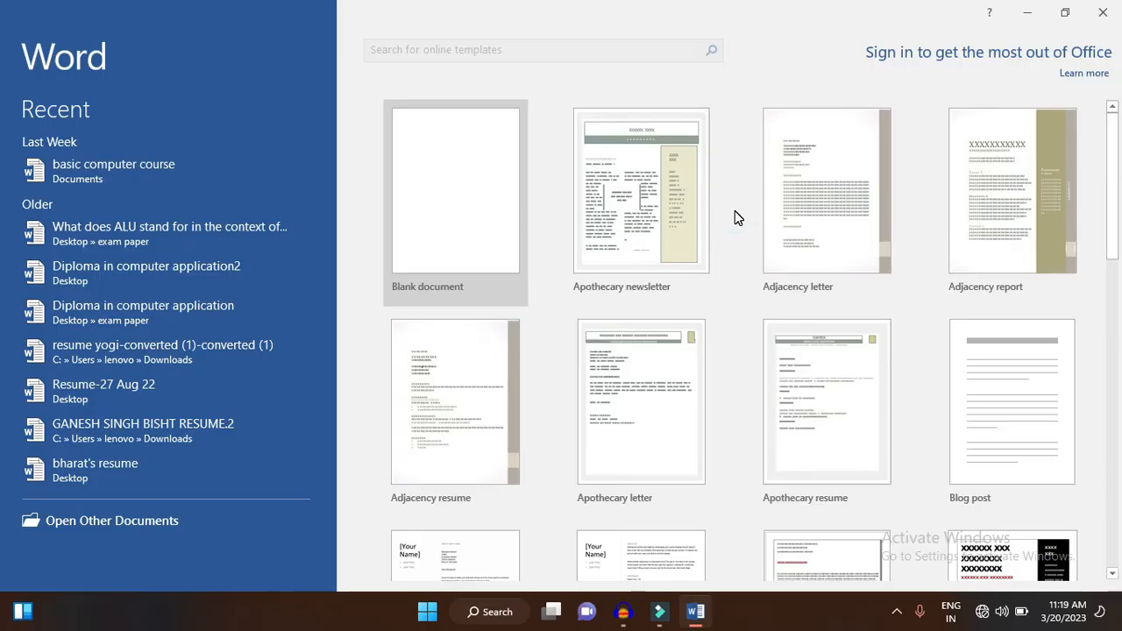
- Look through the document templates on the Word start screen and close Word
scroll(641, 396, "down", 3)
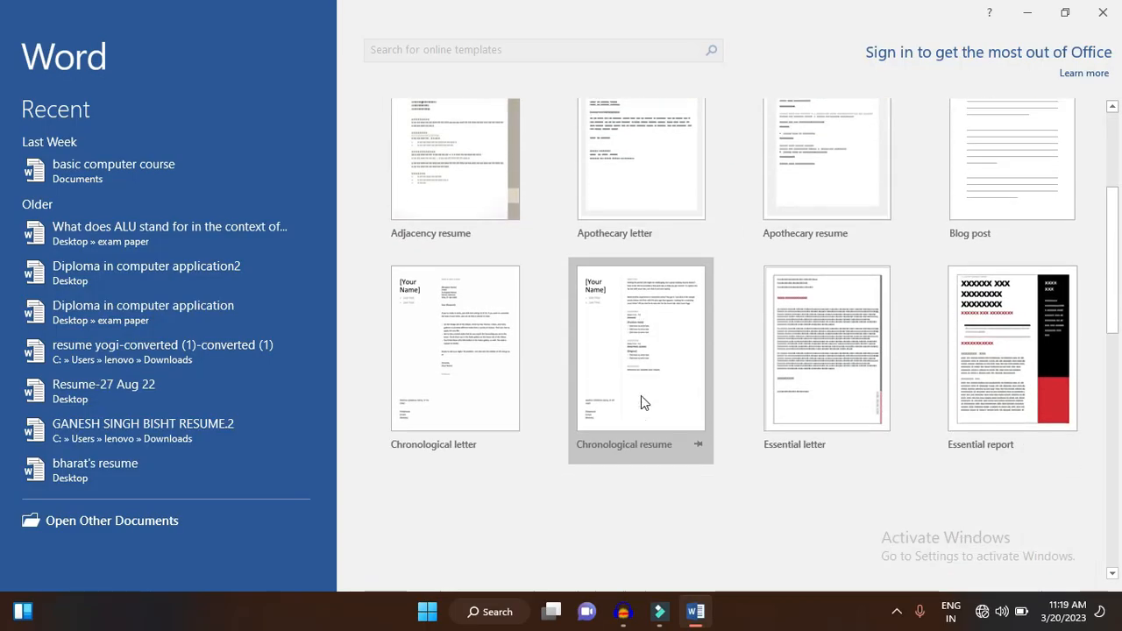
scroll(641, 396, "down", 3)
scroll(641, 396, "down", 2)
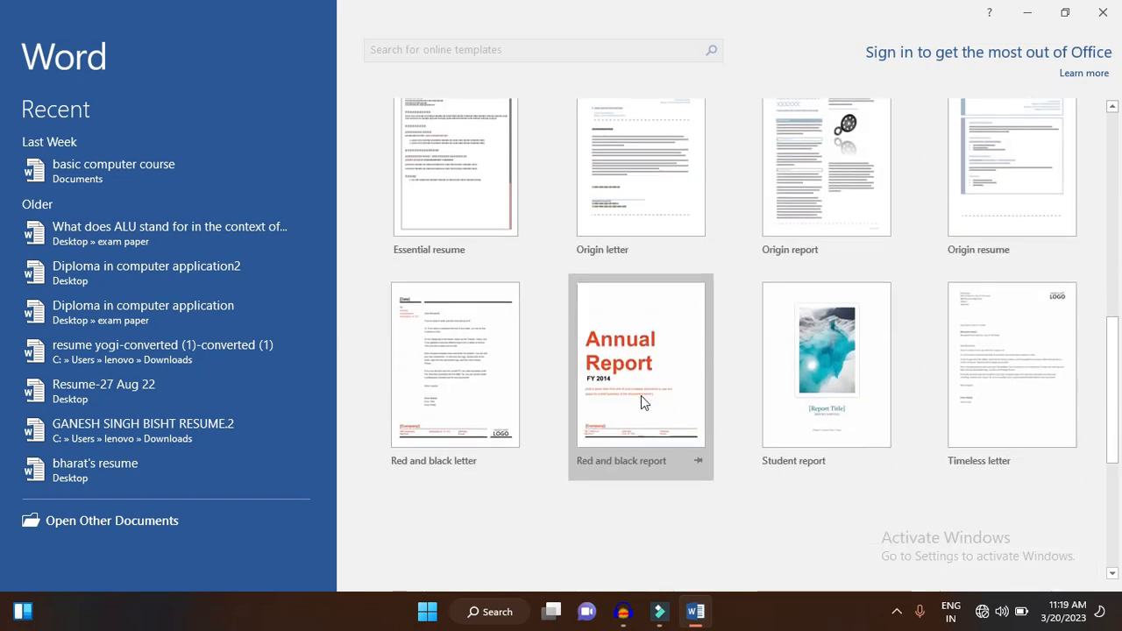
scroll(641, 395, "down", 1)
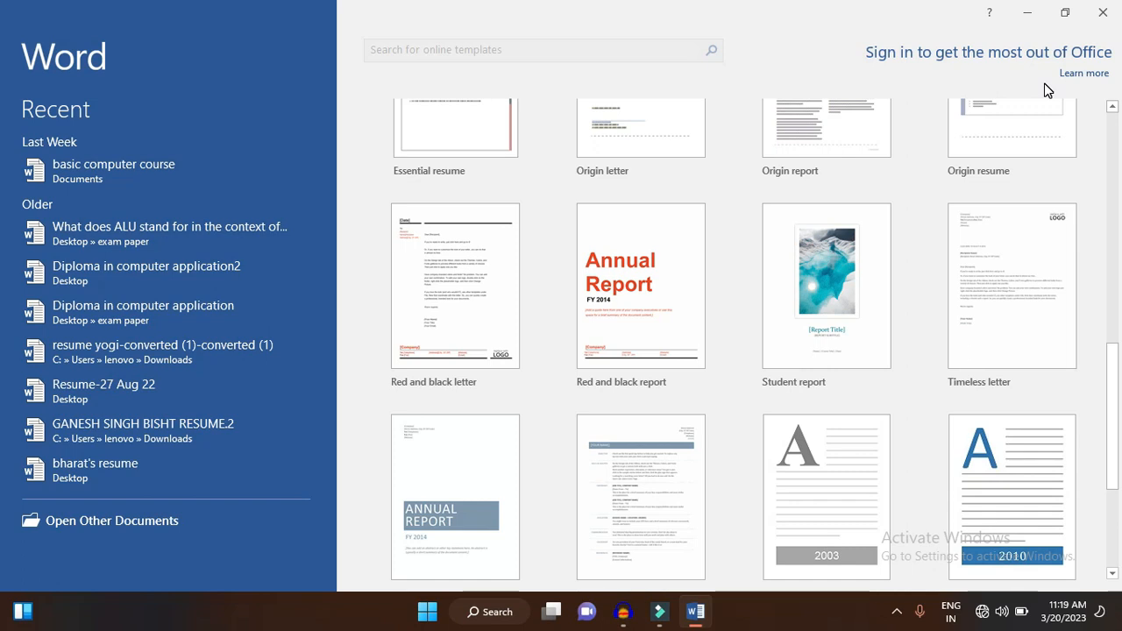
left_click(1109, 17)
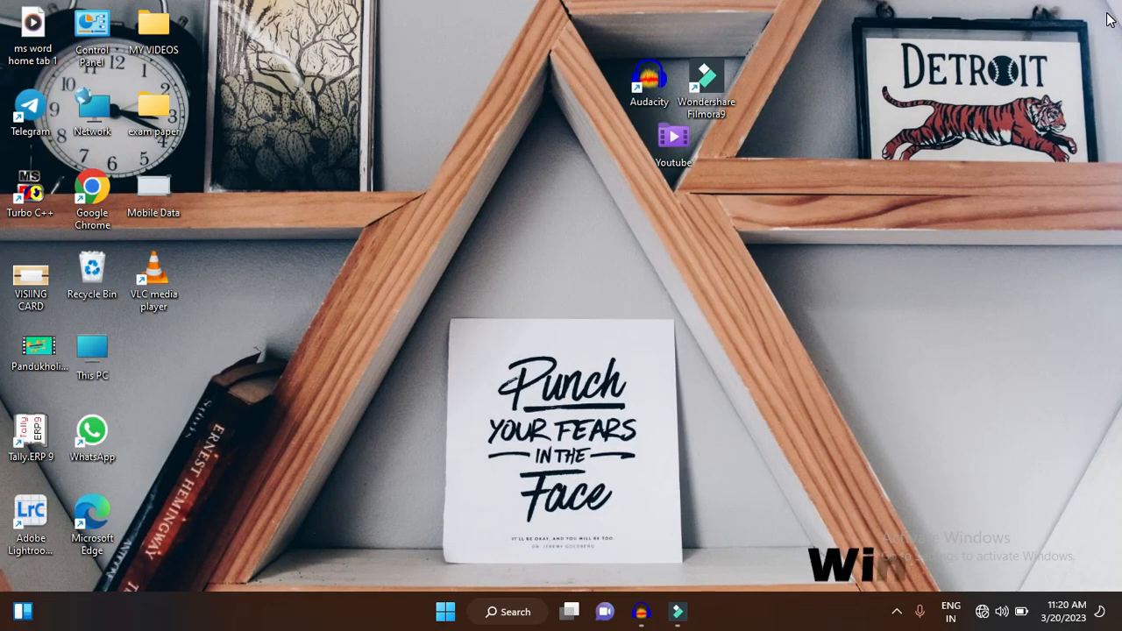
- Launch Word from the Windows Run dialog with the command "winword"
key("super+r")
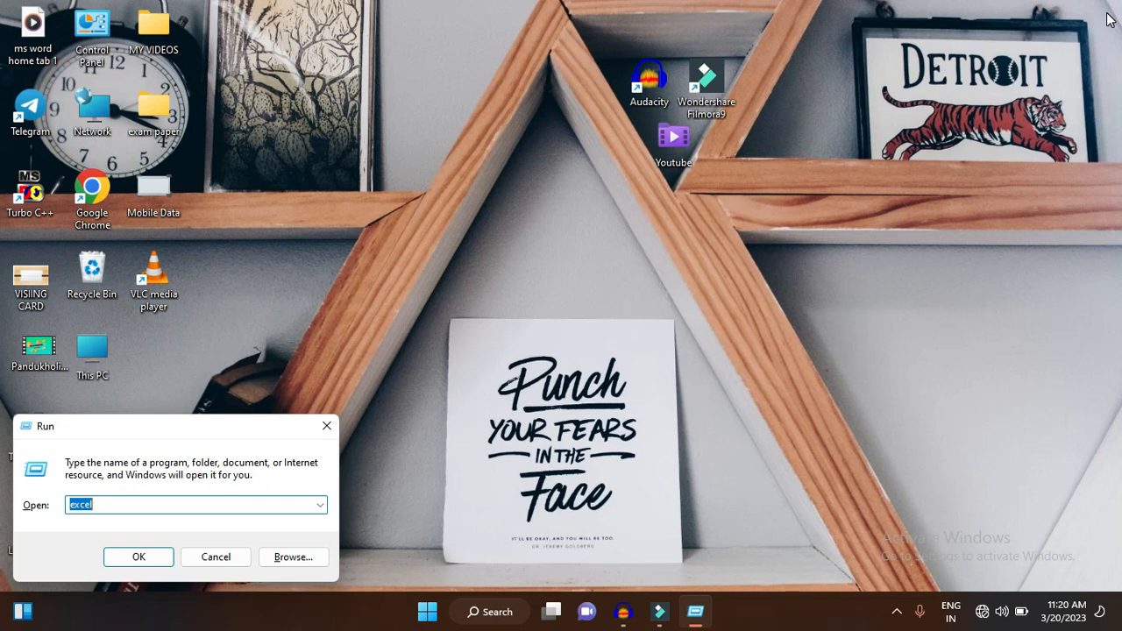
type("winword")
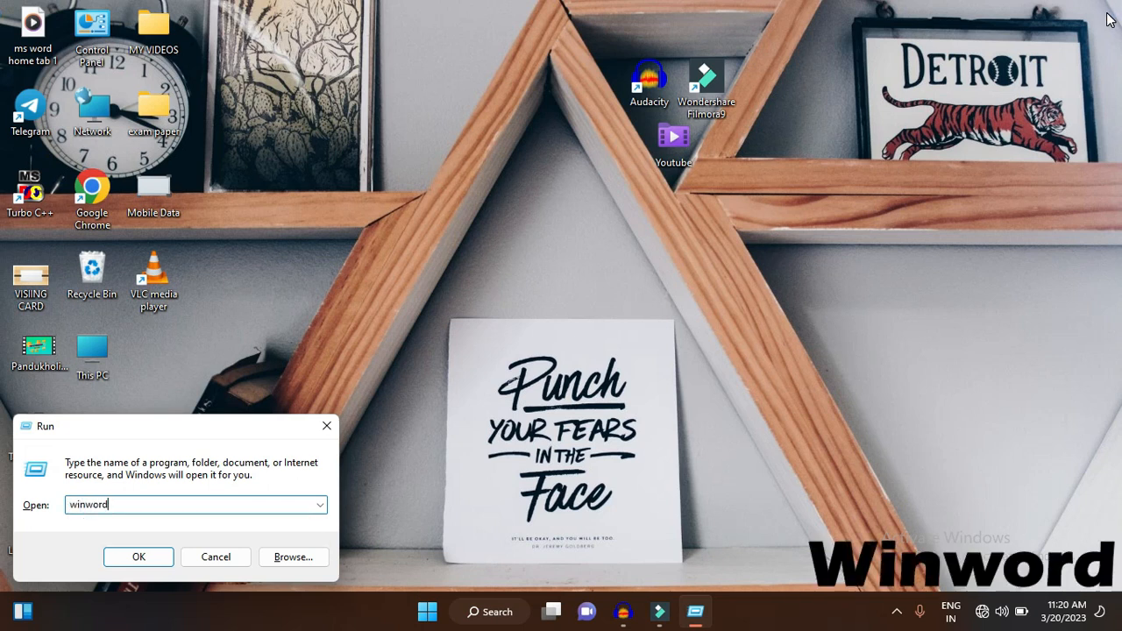
key("Return")
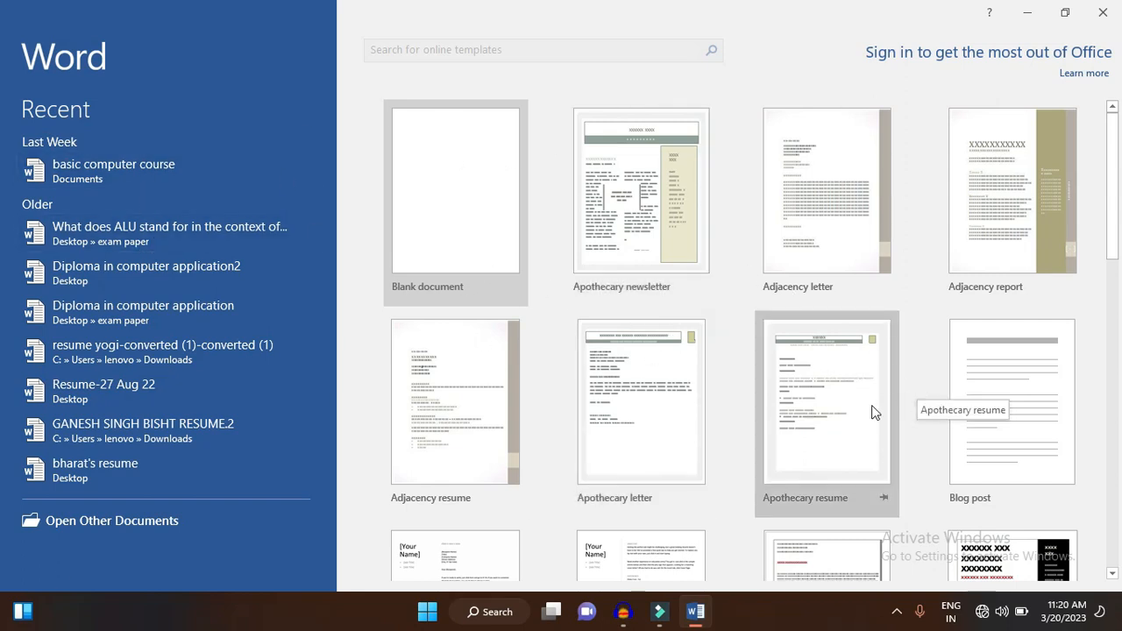
- Look through the start-screen templates and create a new blank document
scroll(874, 412, "down", 1)
scroll(873, 412, "down", 10)
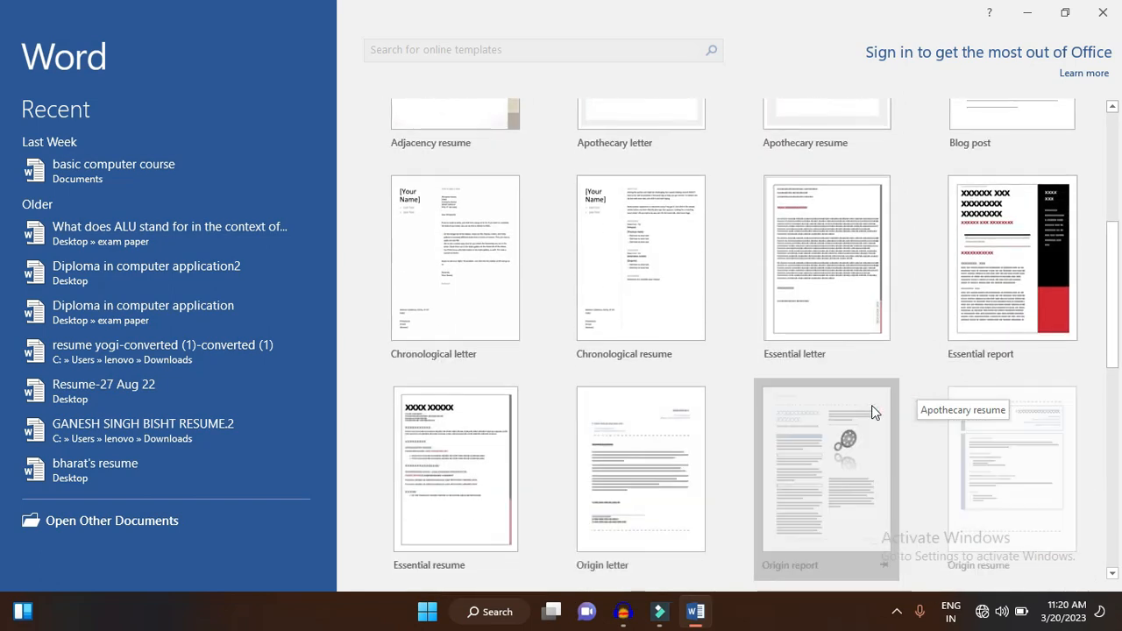
scroll(872, 406, "down", 3)
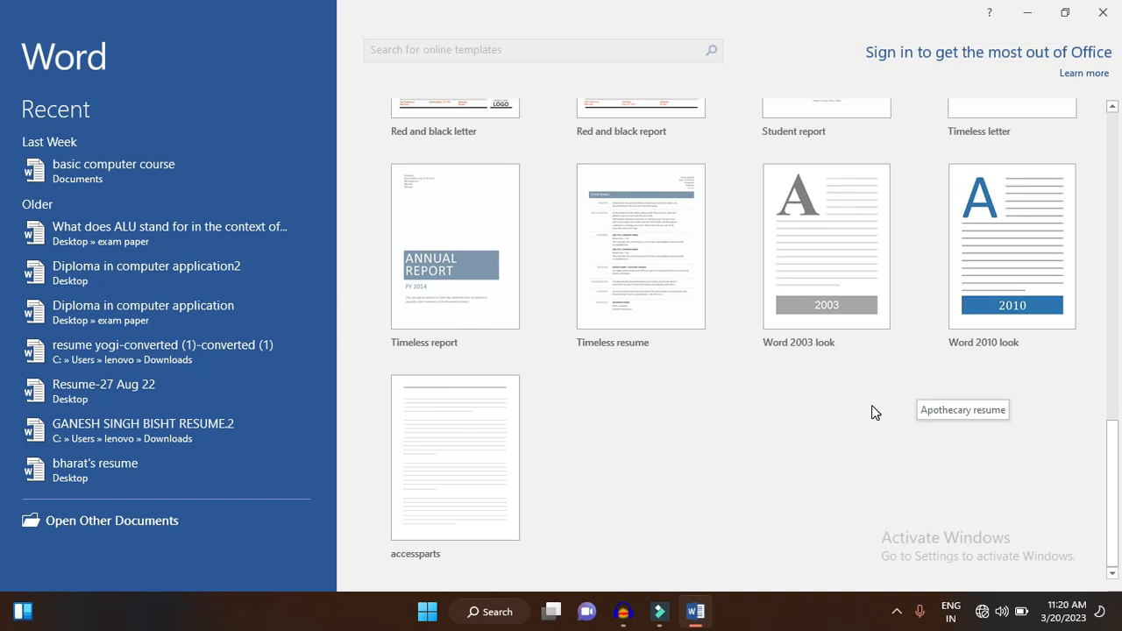
scroll(873, 412, "up", 5)
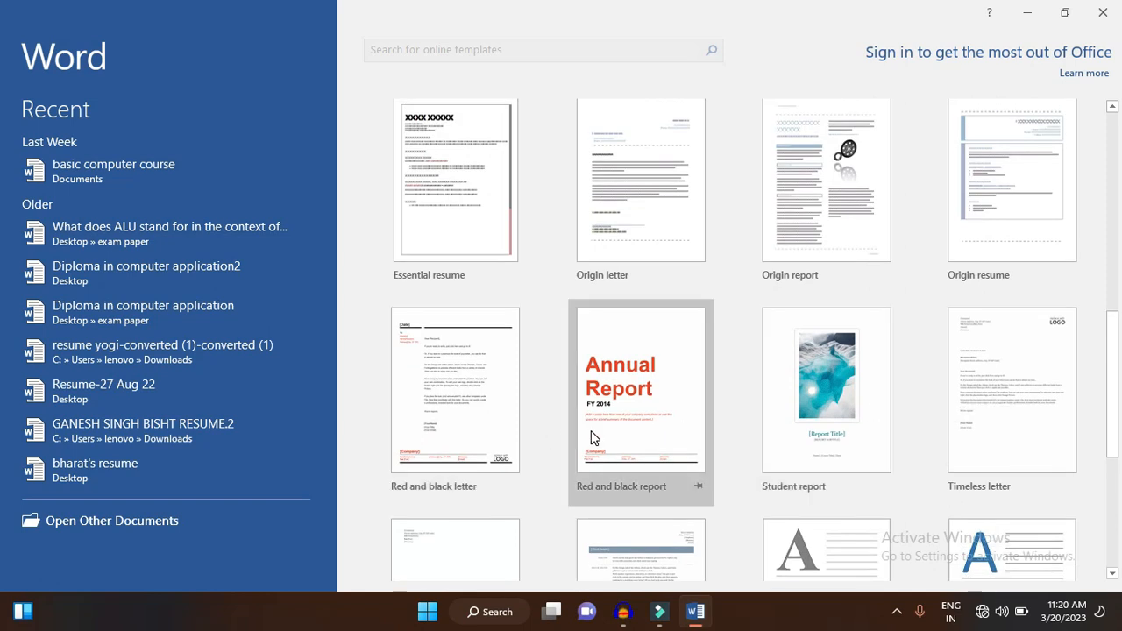
scroll(591, 436, "up", 1)
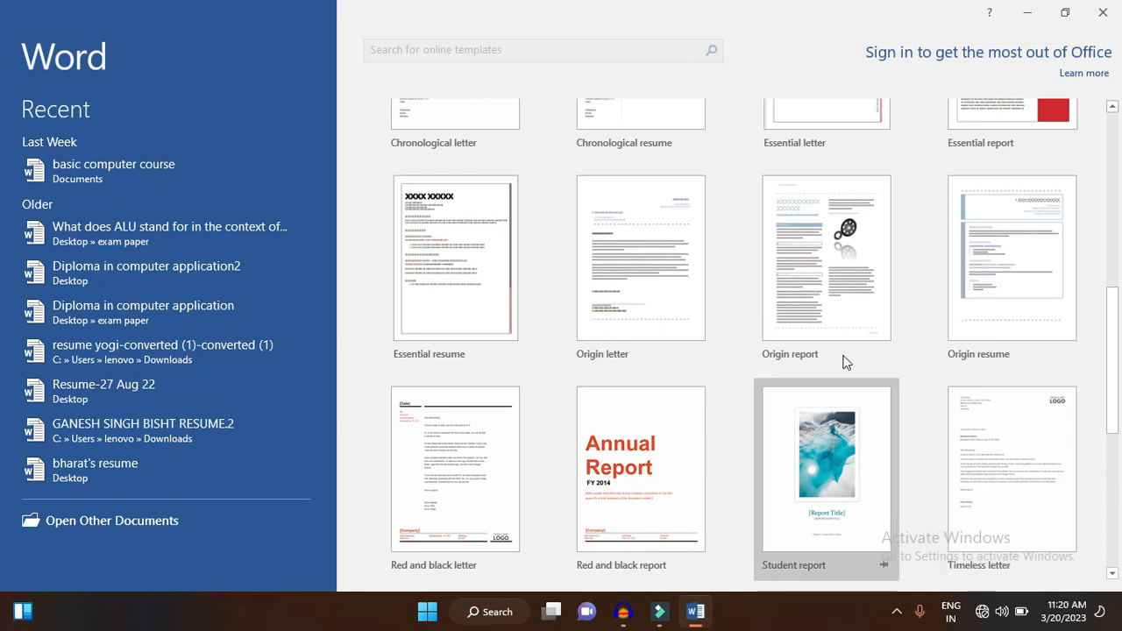
scroll(843, 359, "up", 1)
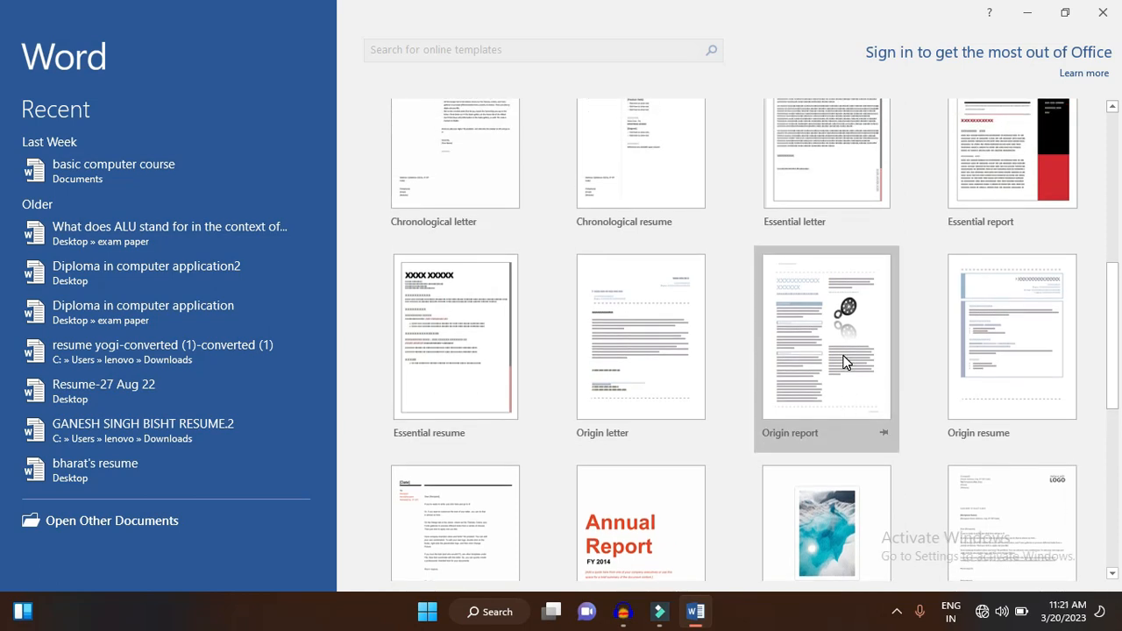
scroll(795, 362, "up", 5)
scroll(795, 367, "up", 1)
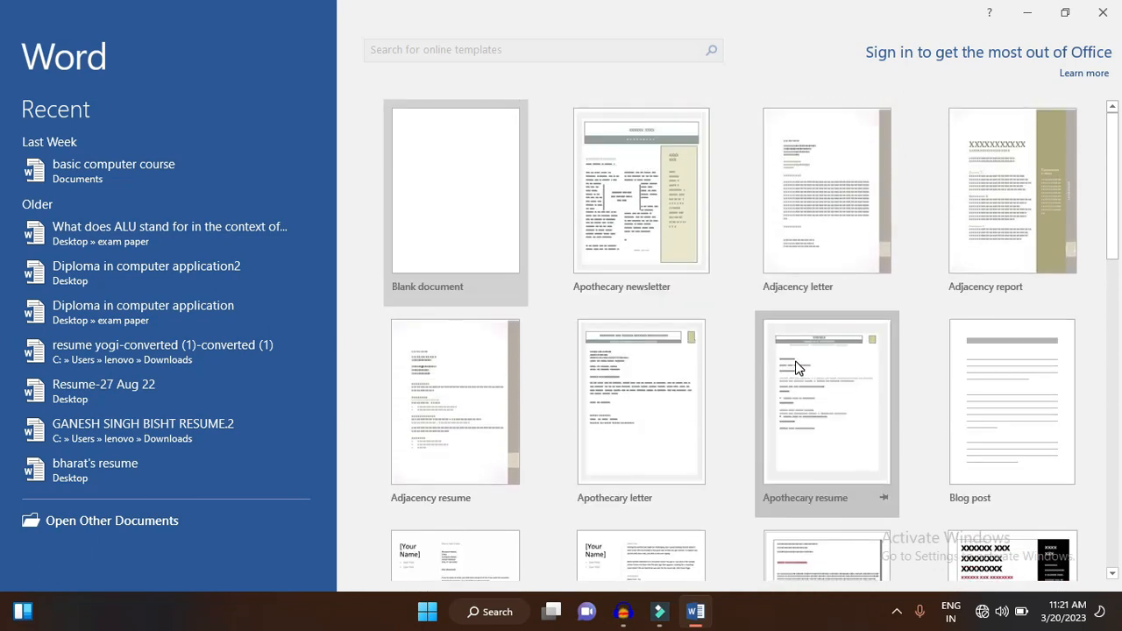
left_click(443, 143)
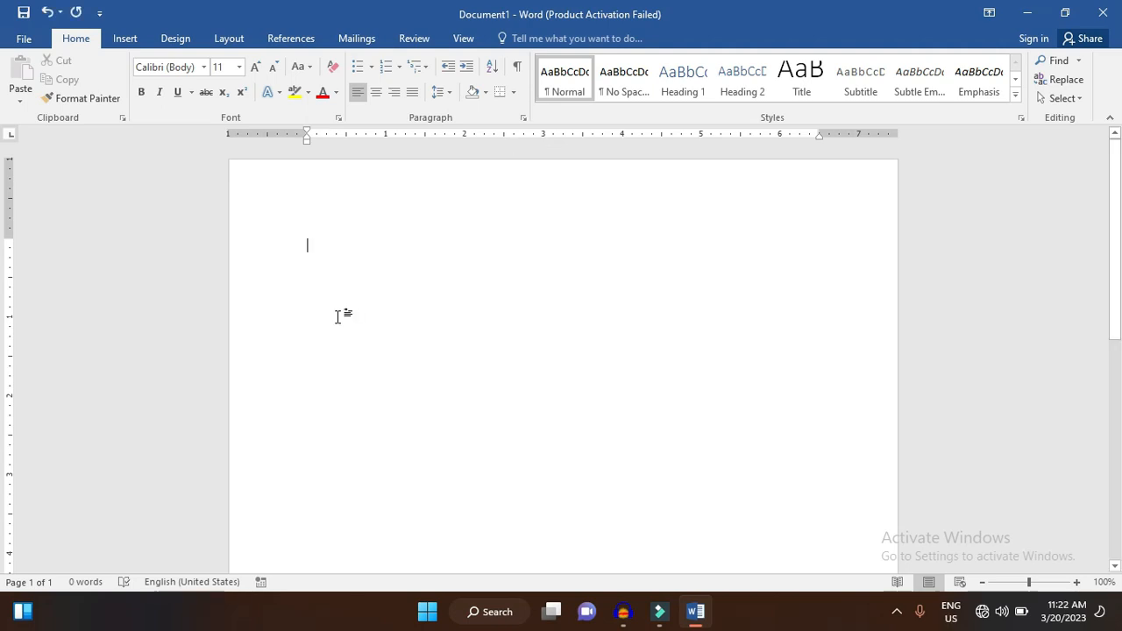
- Write a sentence stating the person's full name after "My name is", followed by "I like to play cricket and volleyball too"
type("My")
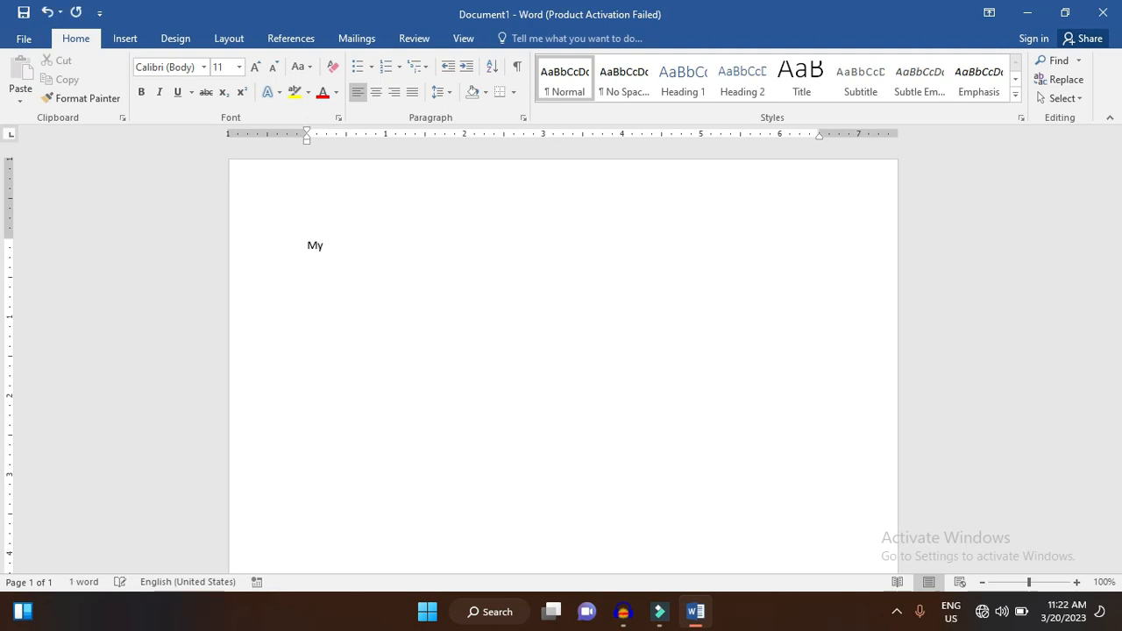
type(" name is ")
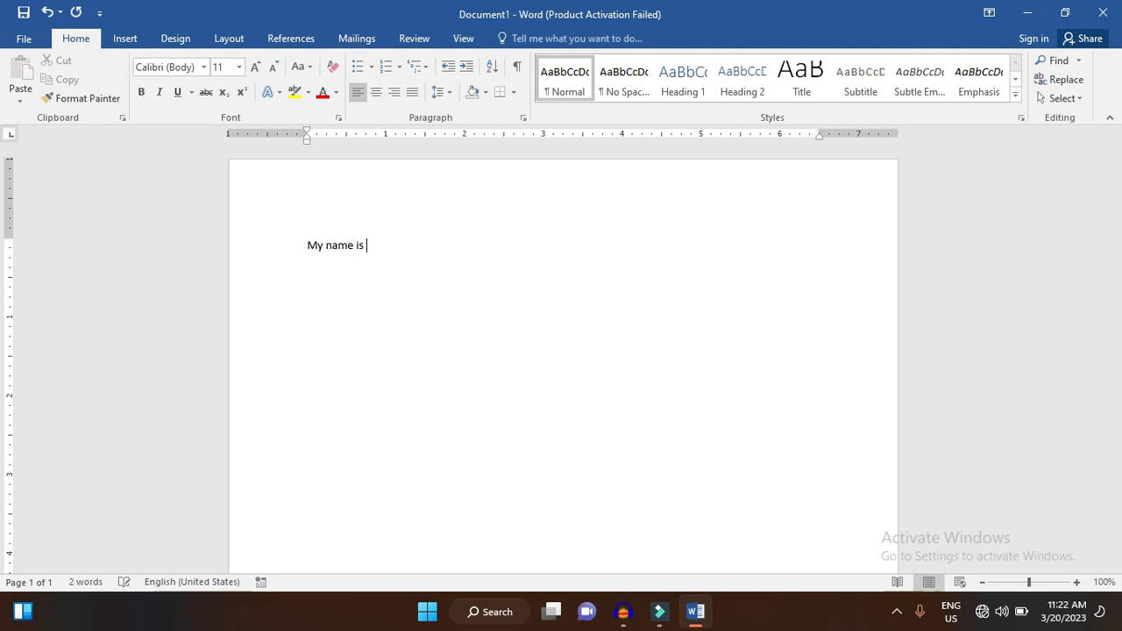
type("mohit singh bisht I like too")
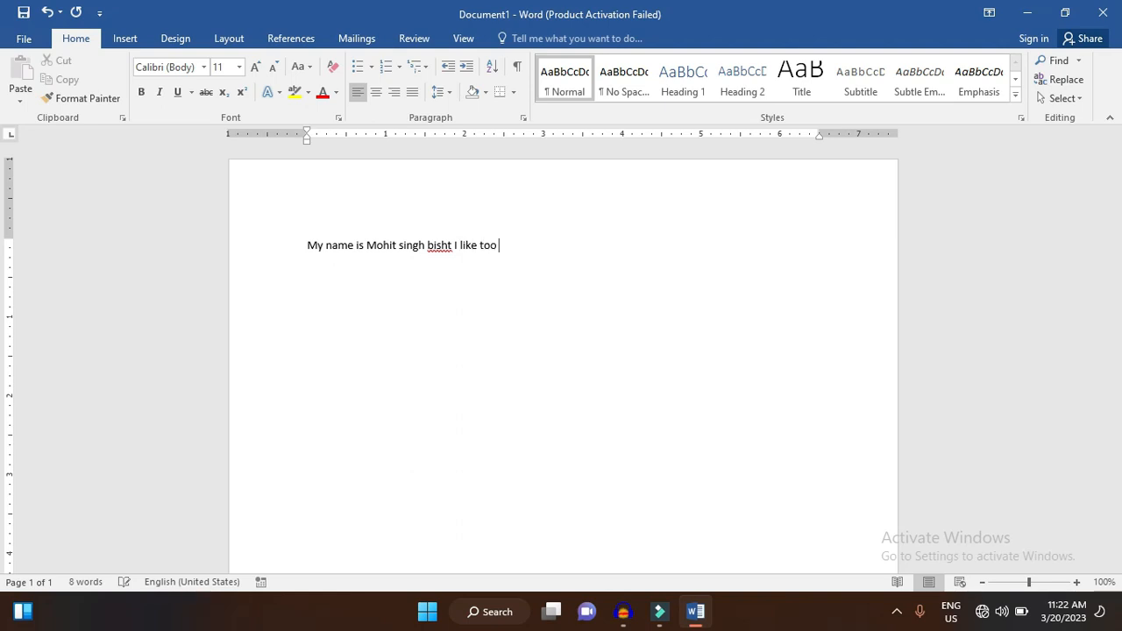
key("BackSpace")
type("play cricket and voll")
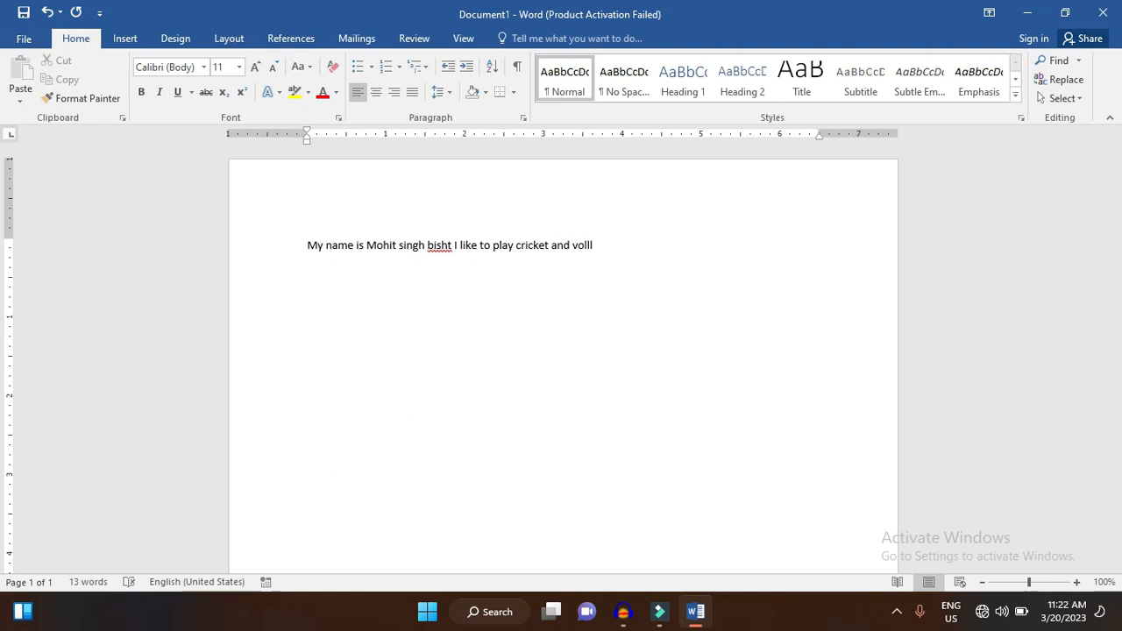
type("eyball to")
type("oo")
- Enlarge the font size of the whole sentence to 18 and deselect the text
key("ctrl+a")
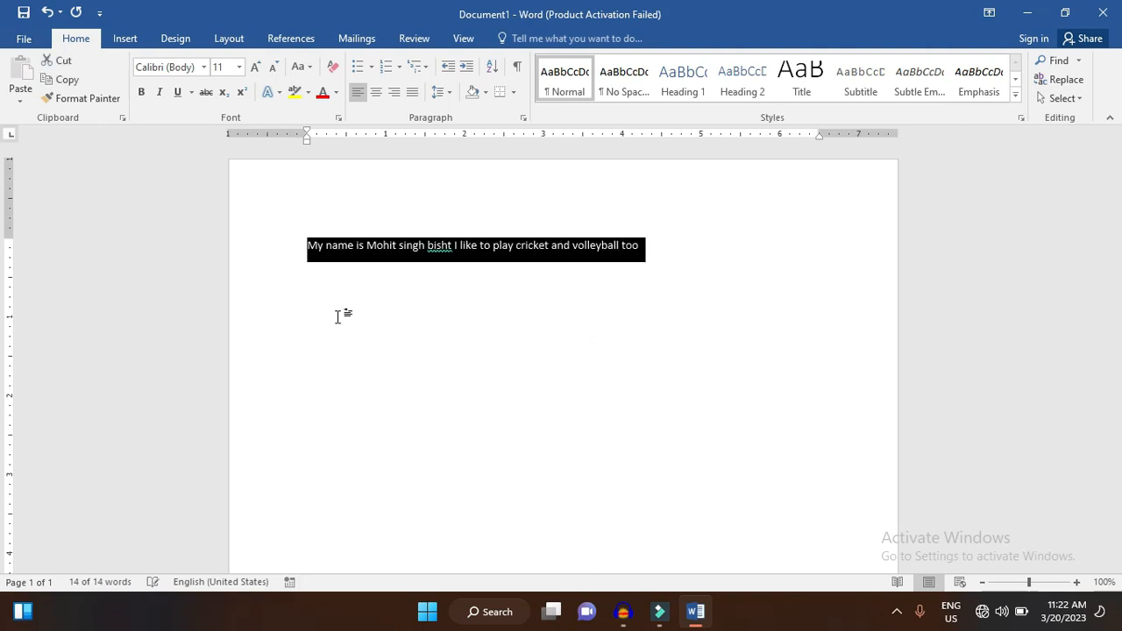
key("ctrl+shift+period")
key("ctrl+shift+period")
key("ctrl+shift+period")
key("ctrl+shift+period")
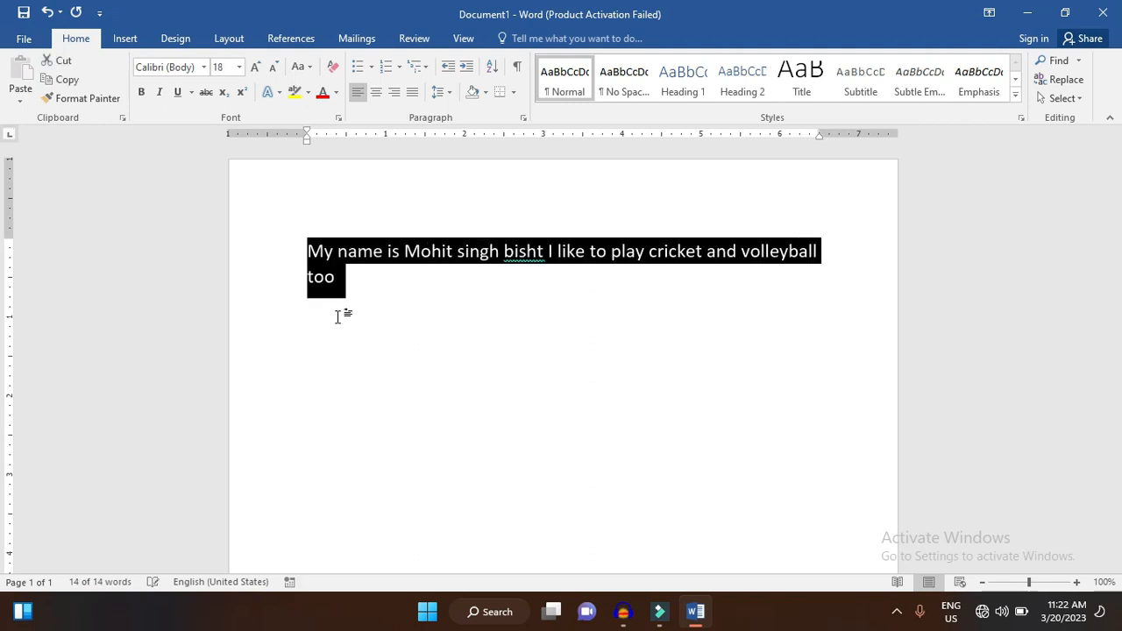
left_click(567, 281)
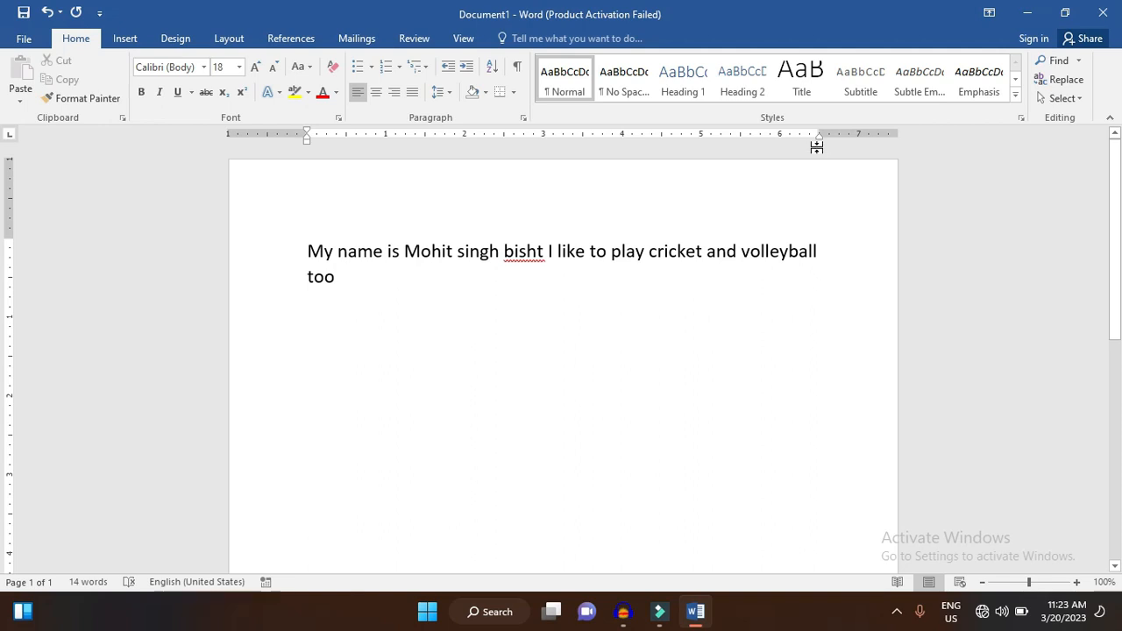
- Move the paragraph's right indent out past the page margin and back to 6.5 inches, and delete all the text
left_click_drag(820, 137, 848, 137)
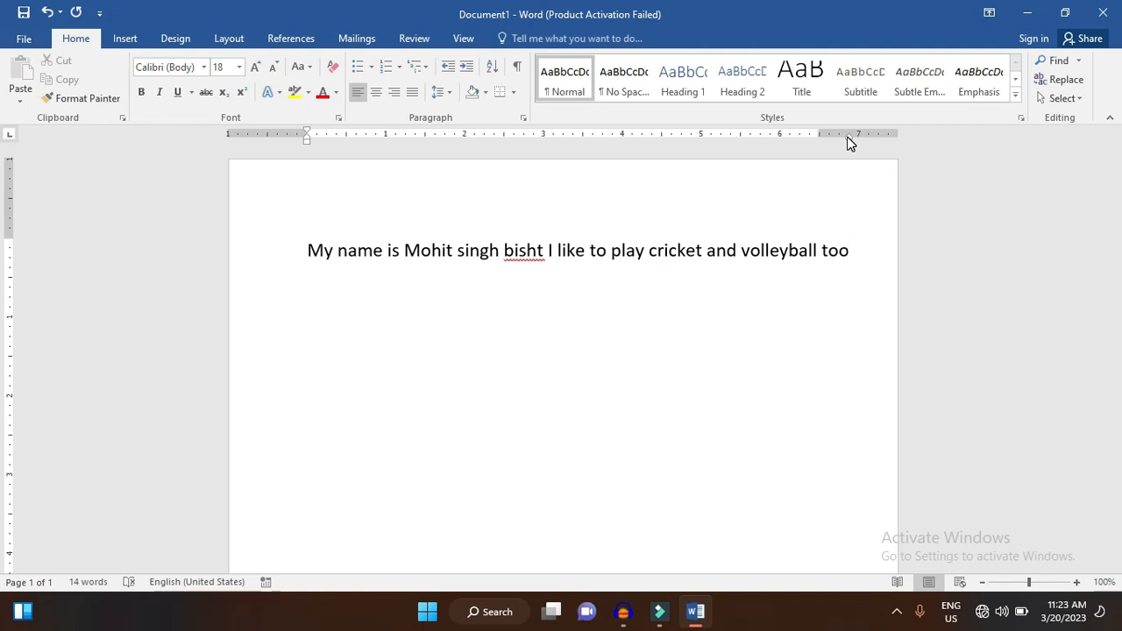
left_click_drag(848, 141, 821, 140)
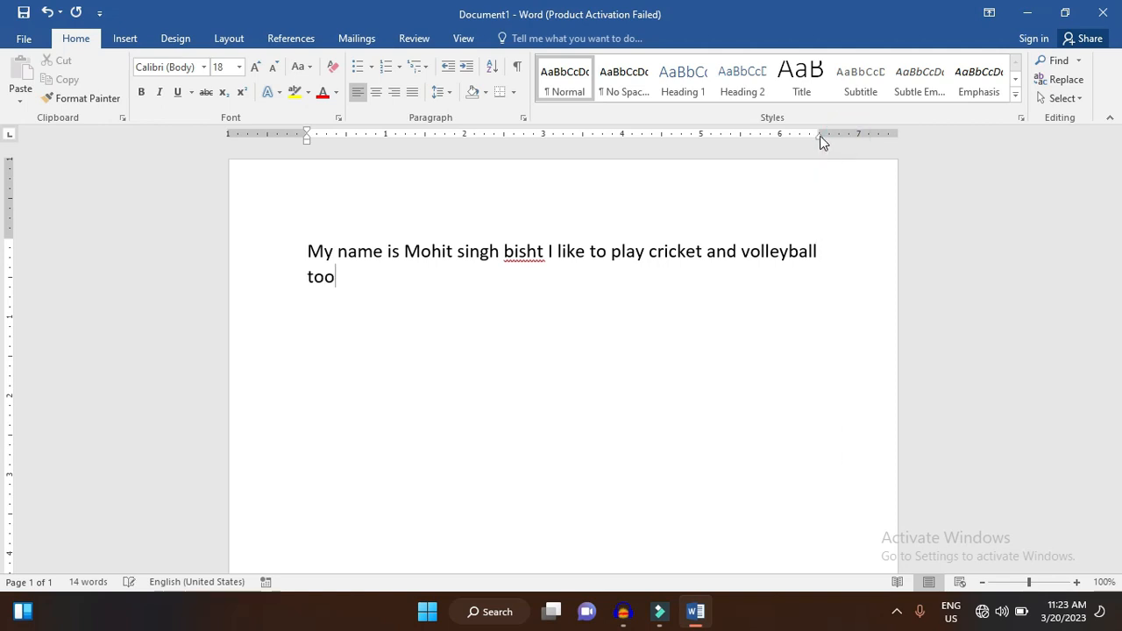
key("ctrl+a")
key("BackSpace")
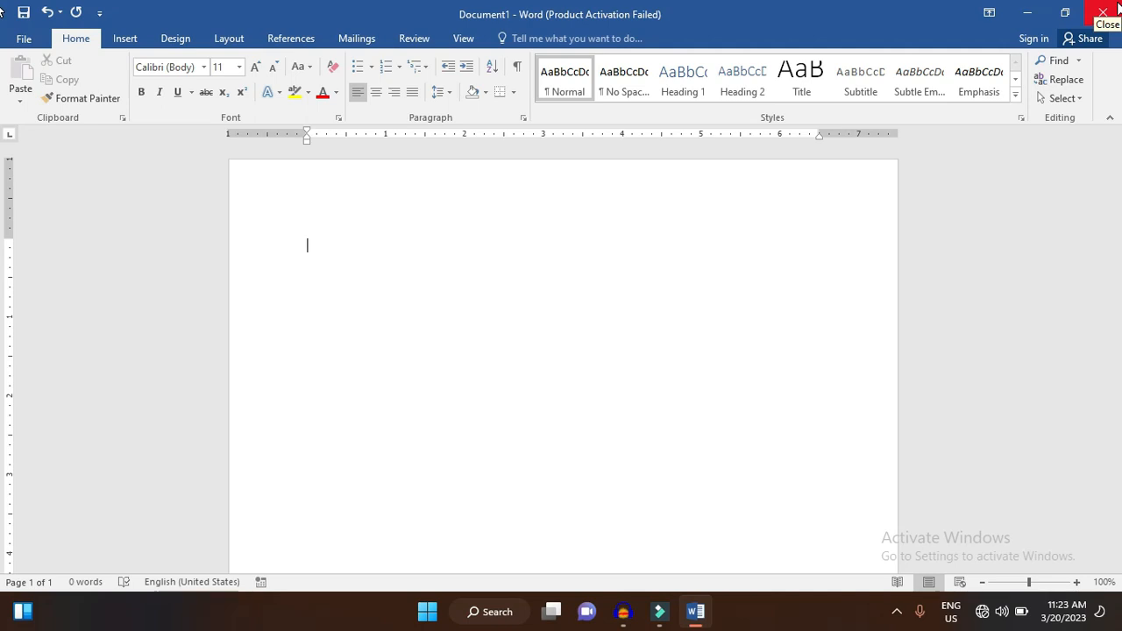
- Restore the Word window down to its smaller size and maximize it again
mouse_move(1069, 15)
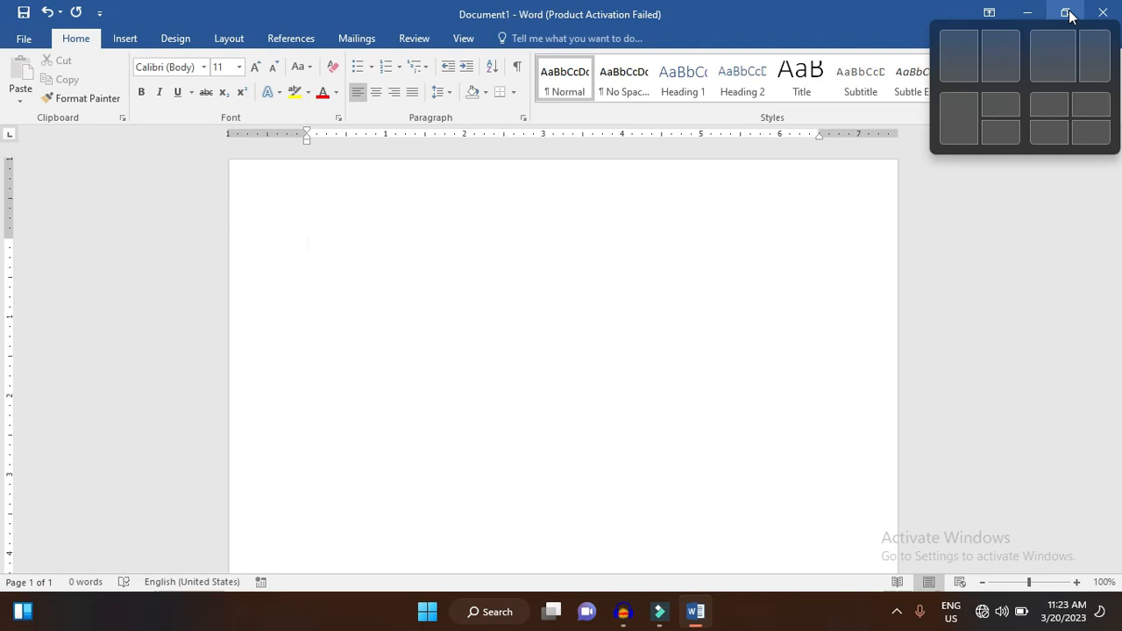
left_click(1067, 13)
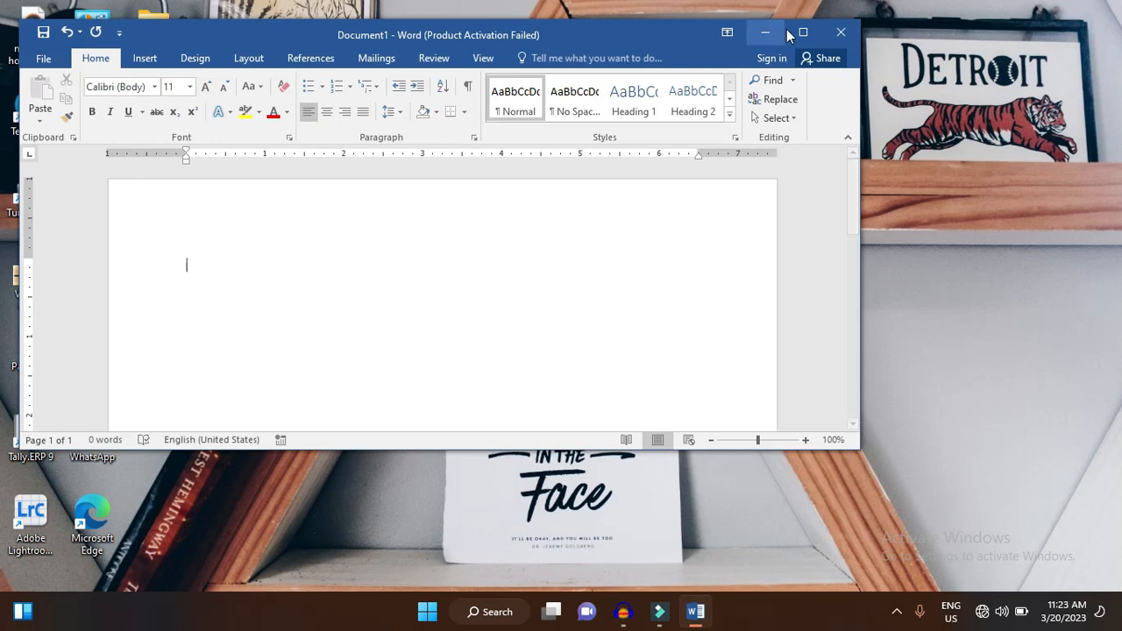
mouse_move(804, 39)
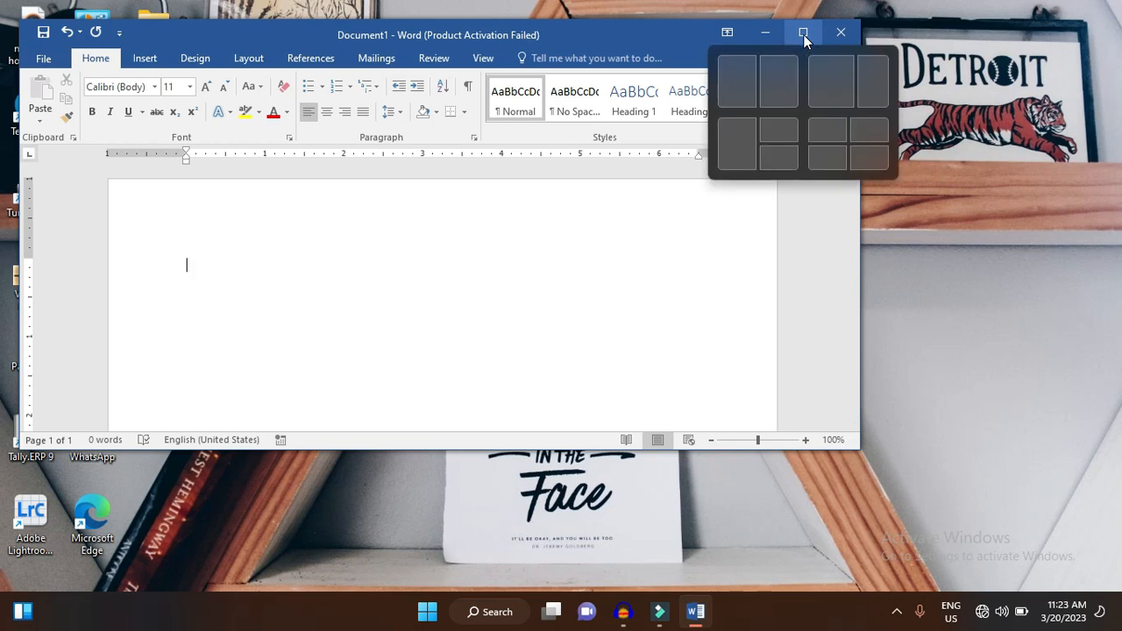
left_click(803, 34)
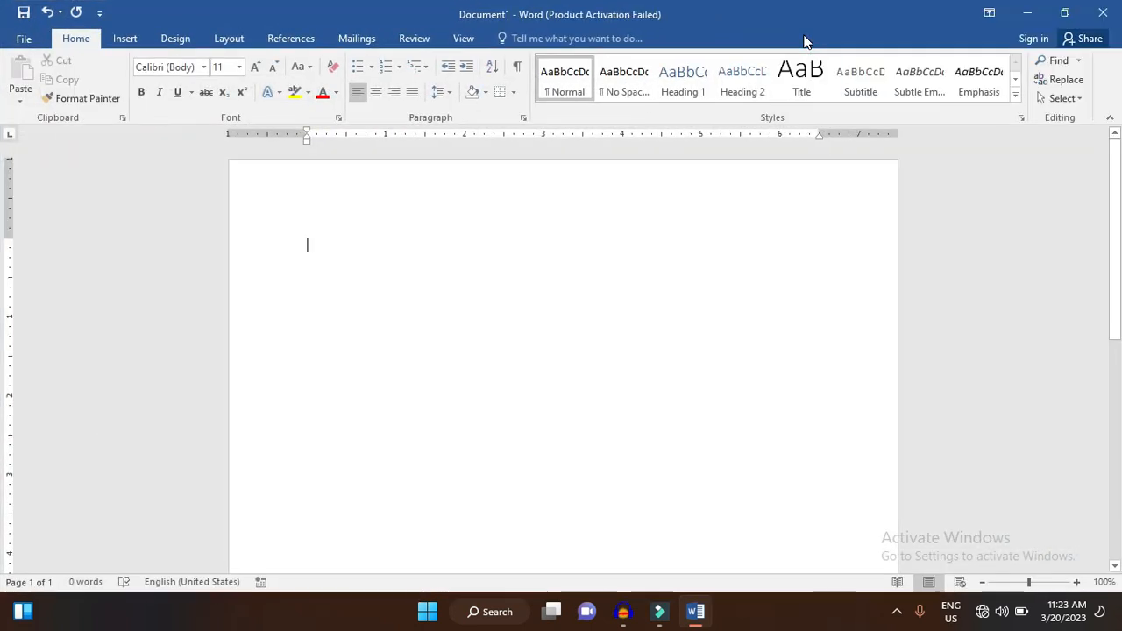
- Restore the Word window down, snap it to the right half of the screen, and dismiss the suggestion for the other half
left_click(1069, 11)
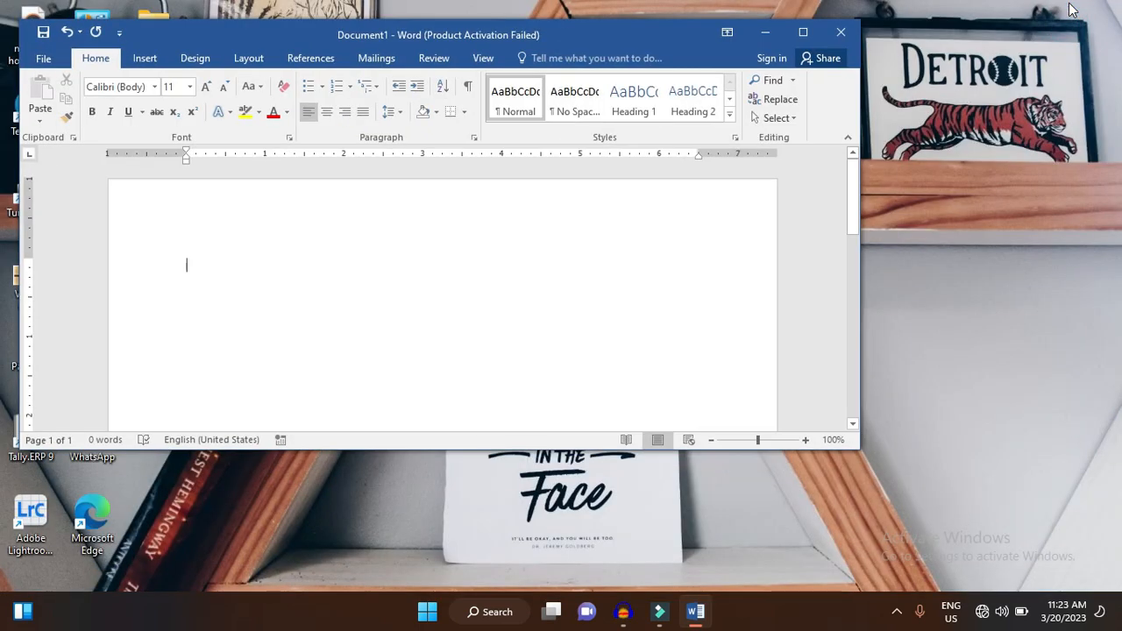
mouse_move(798, 33)
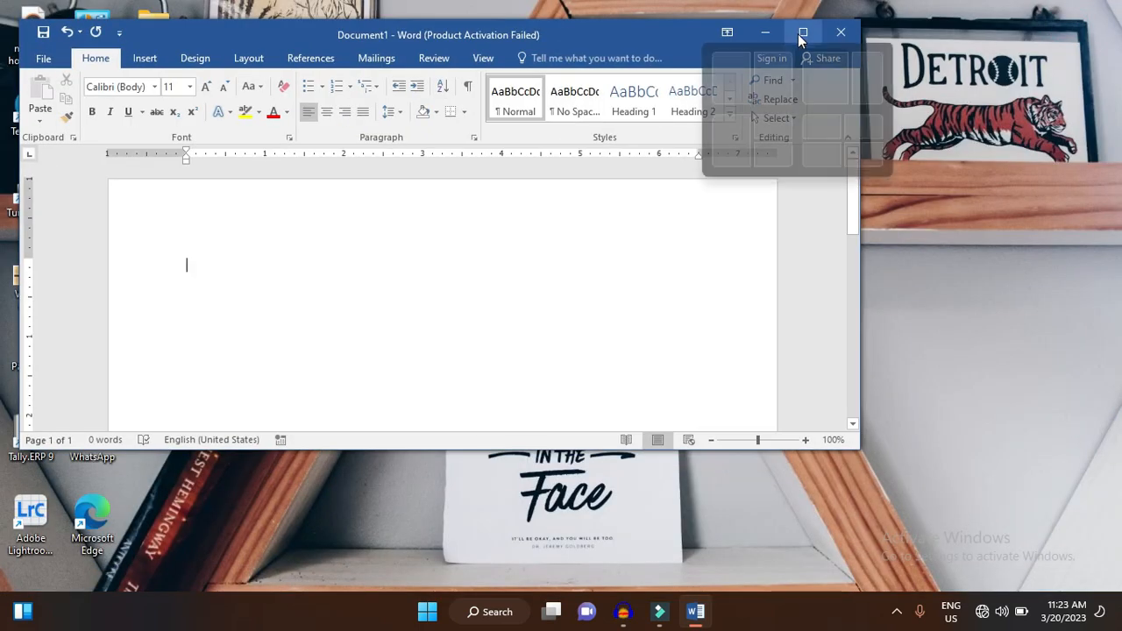
left_click(772, 74)
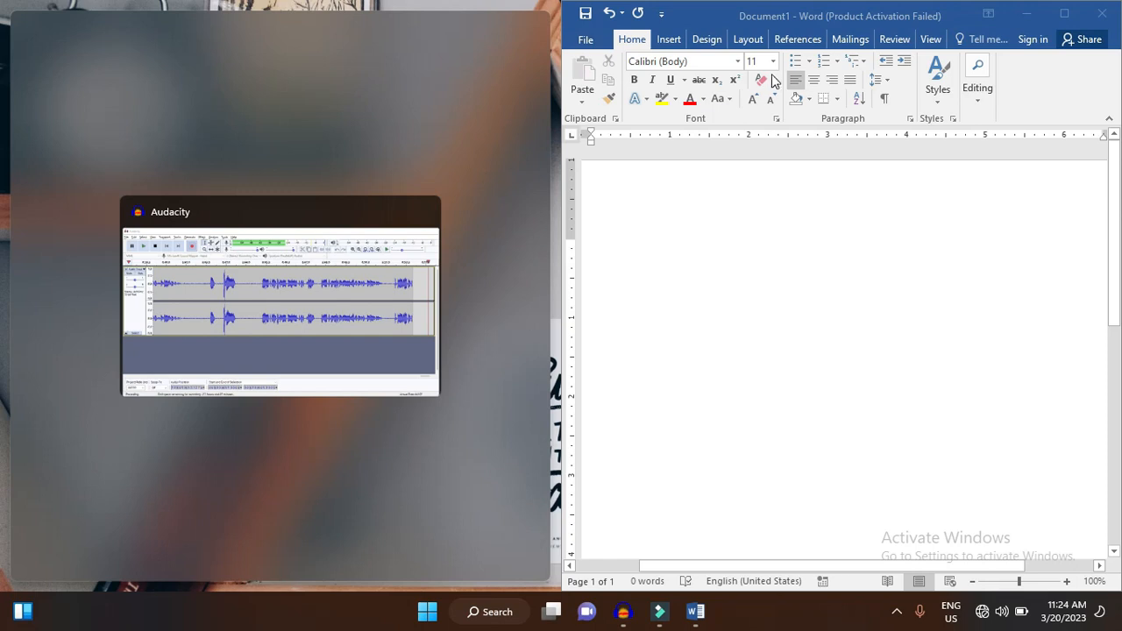
left_click(856, 200)
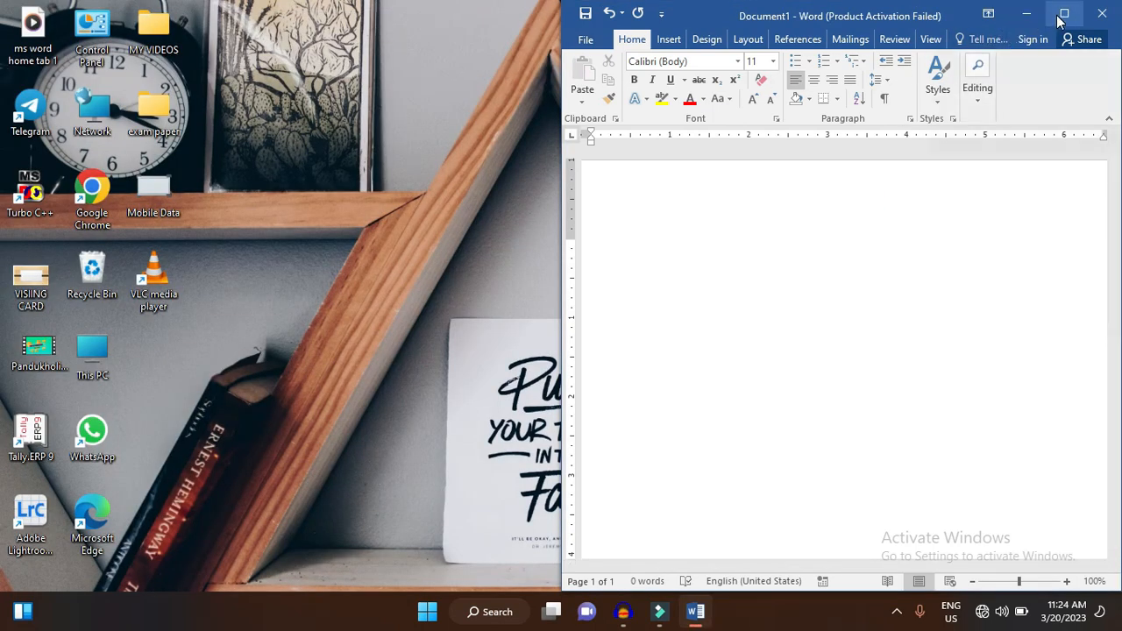
- Snap the Word window to the upper-left quarter of the screen, dismiss the suggestion for the other quarters, and maximize the window
mouse_move(1059, 21)
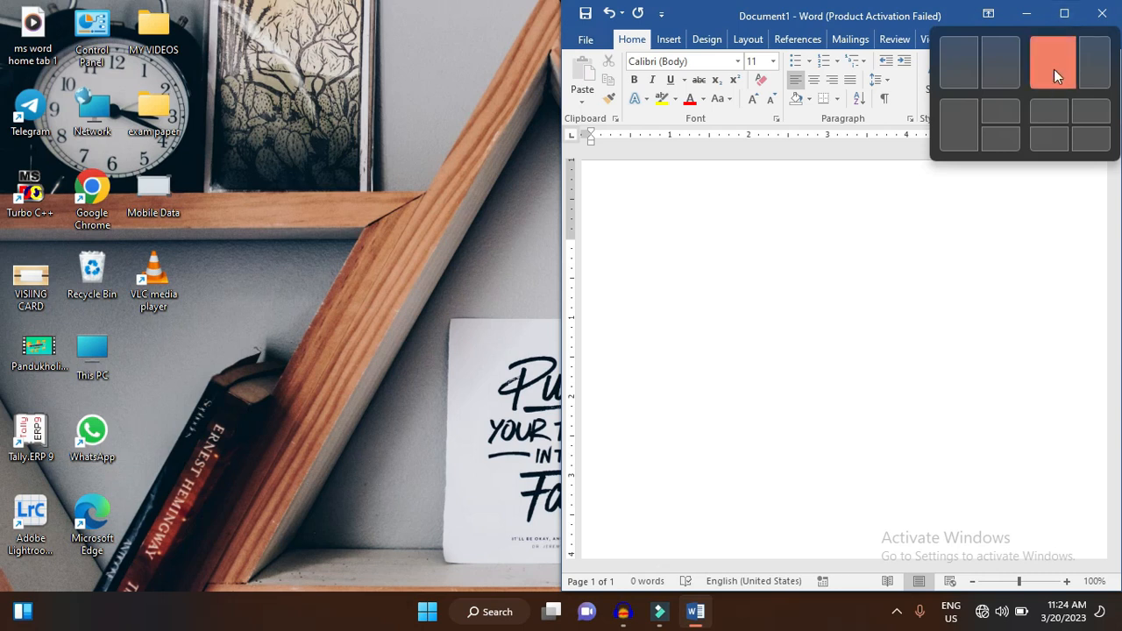
left_click(1055, 109)
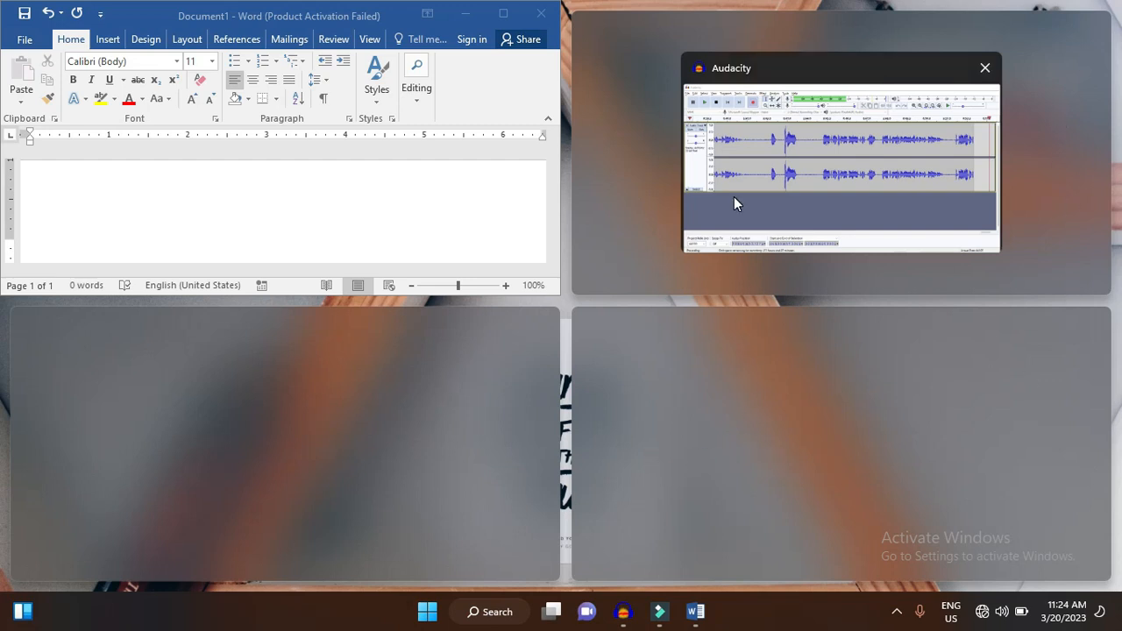
left_click(337, 193)
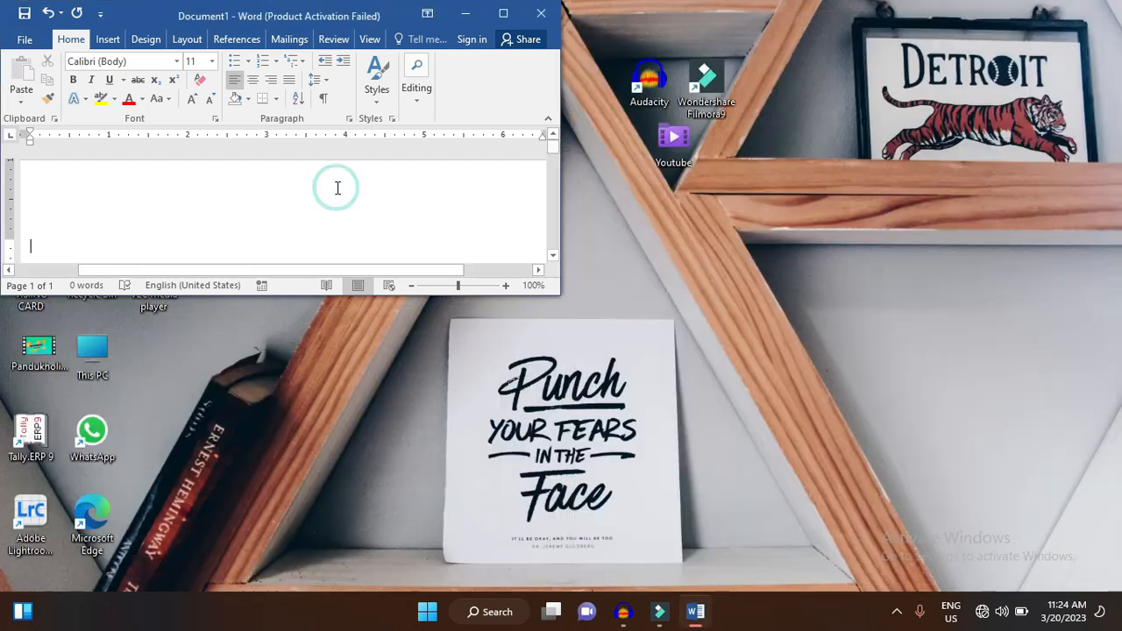
left_click(503, 14)
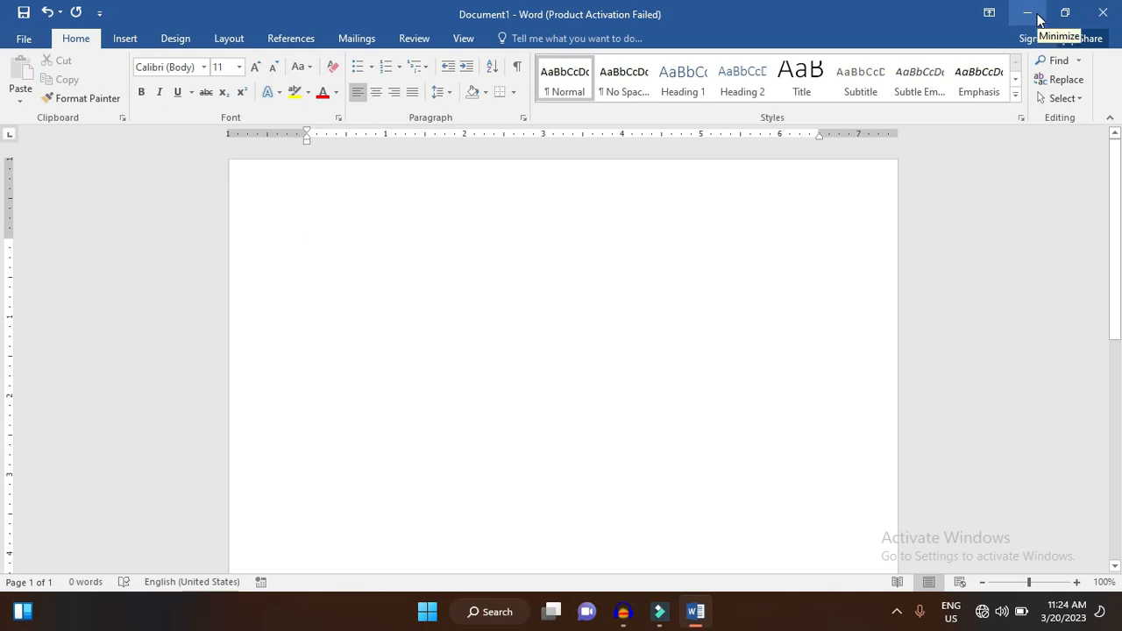
- Minimize the Word window to the desktop and reopen it at full size
left_click(1028, 13)
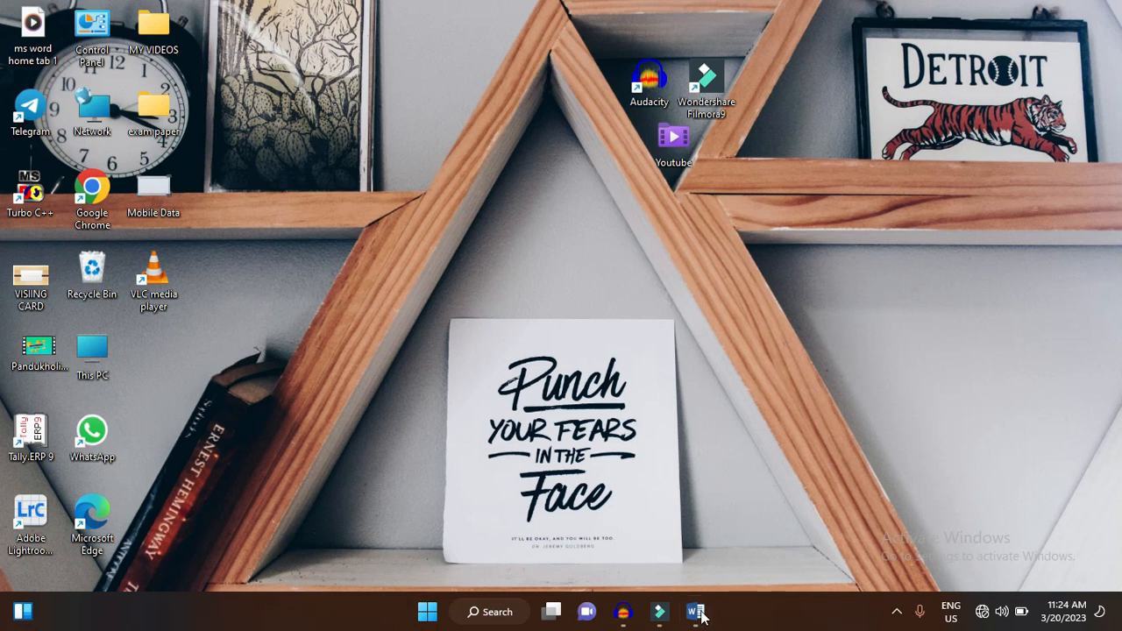
mouse_move(697, 621)
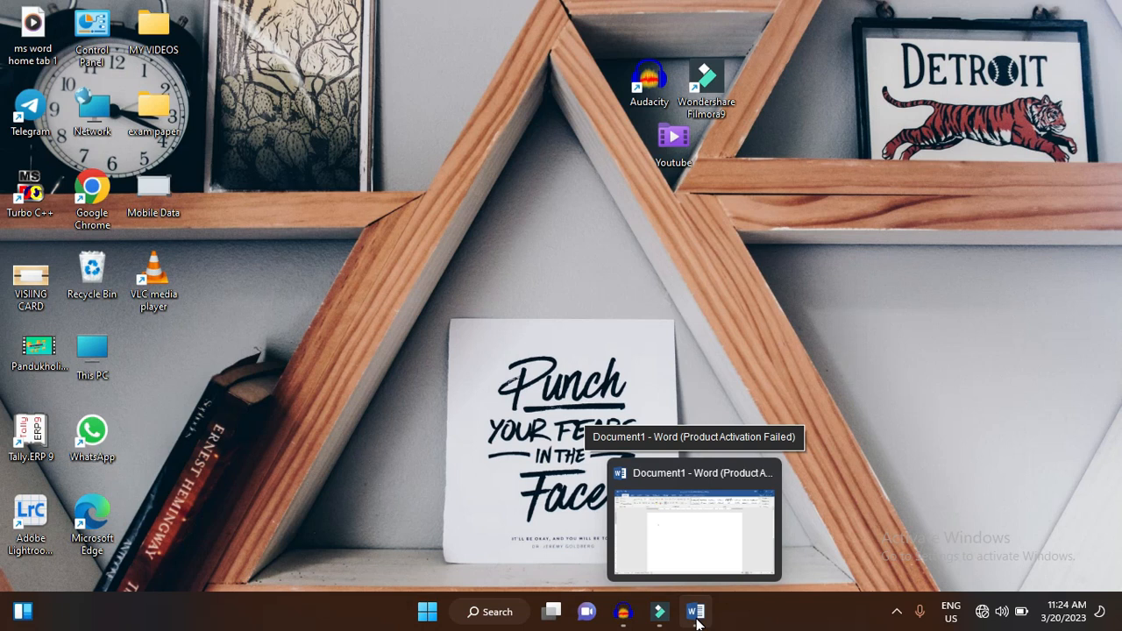
left_click(699, 563)
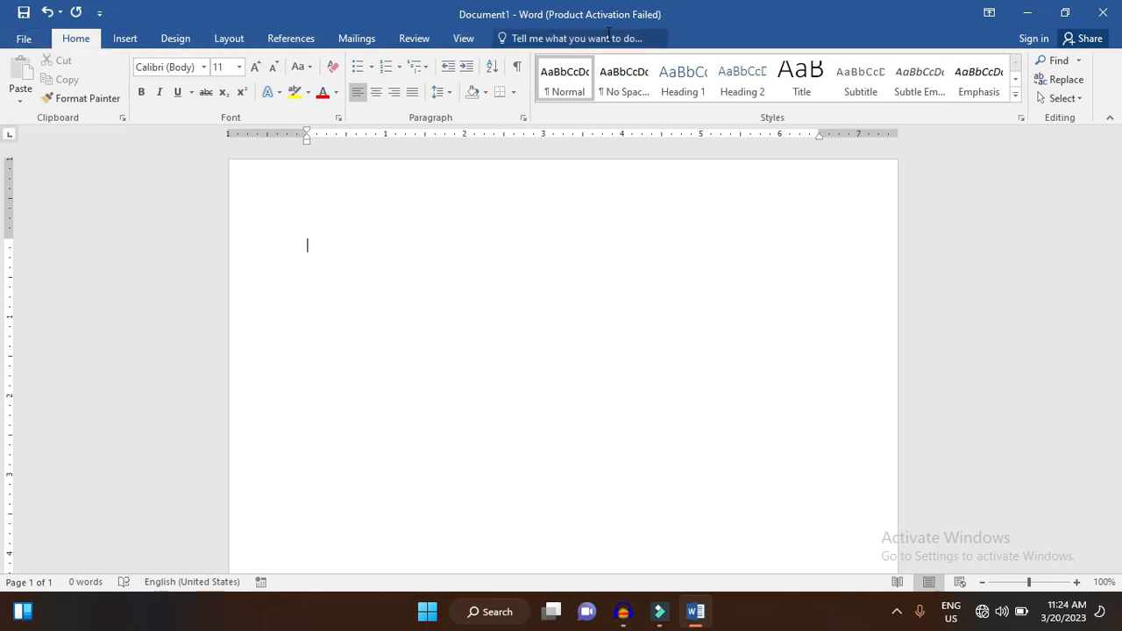
- Set the ribbon display to Auto-hide Ribbon, and switch it to Show Tabs
left_click(991, 14)
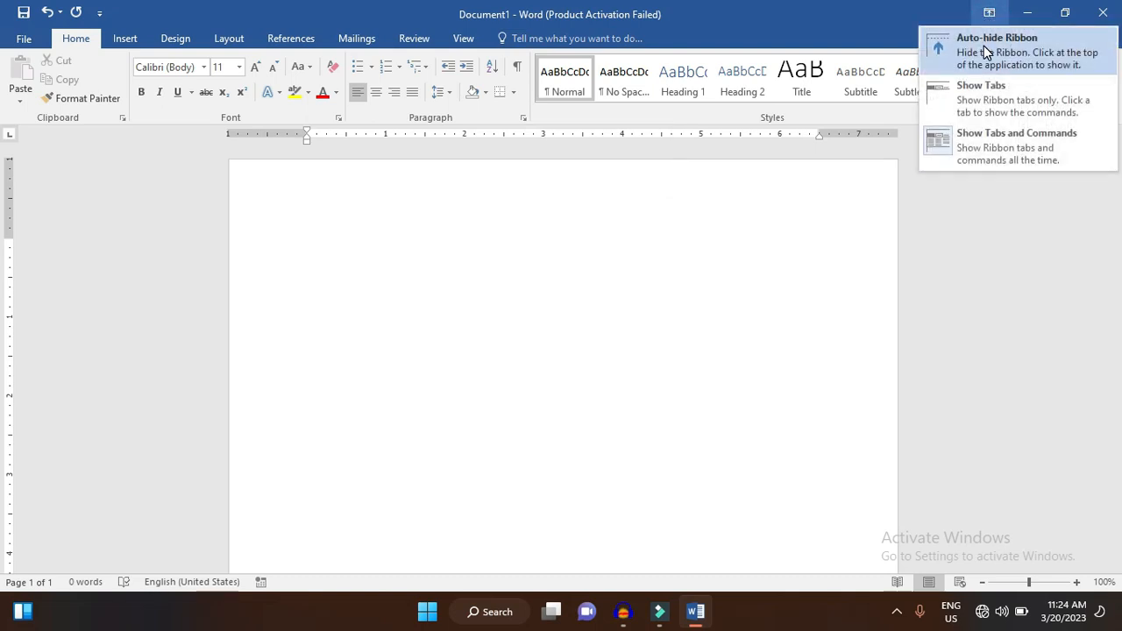
left_click(984, 45)
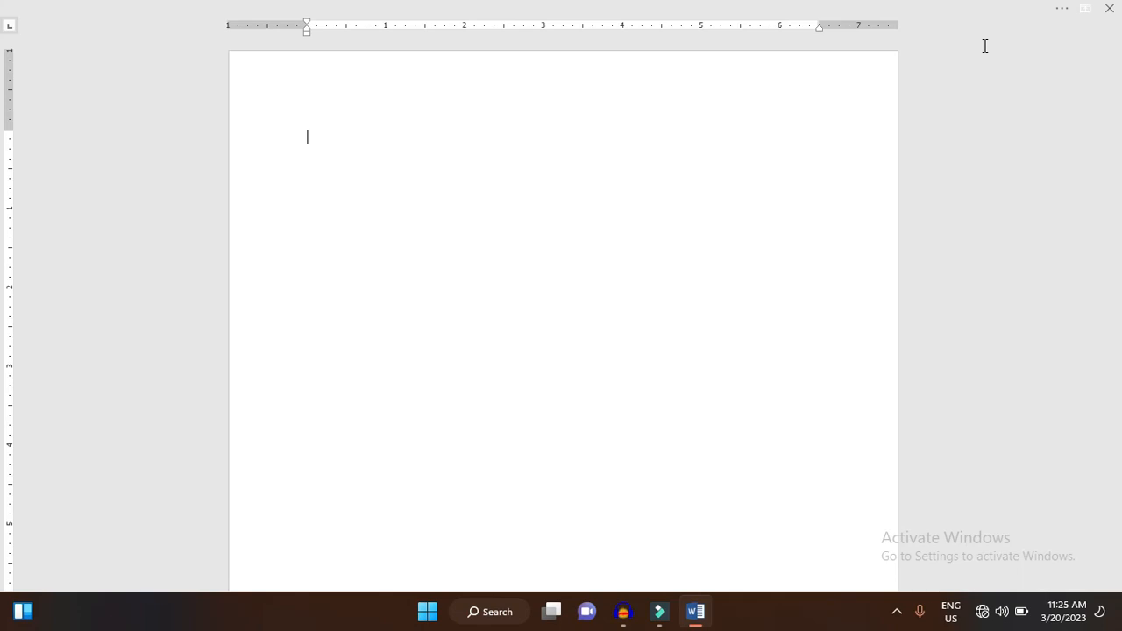
left_click(1085, 9)
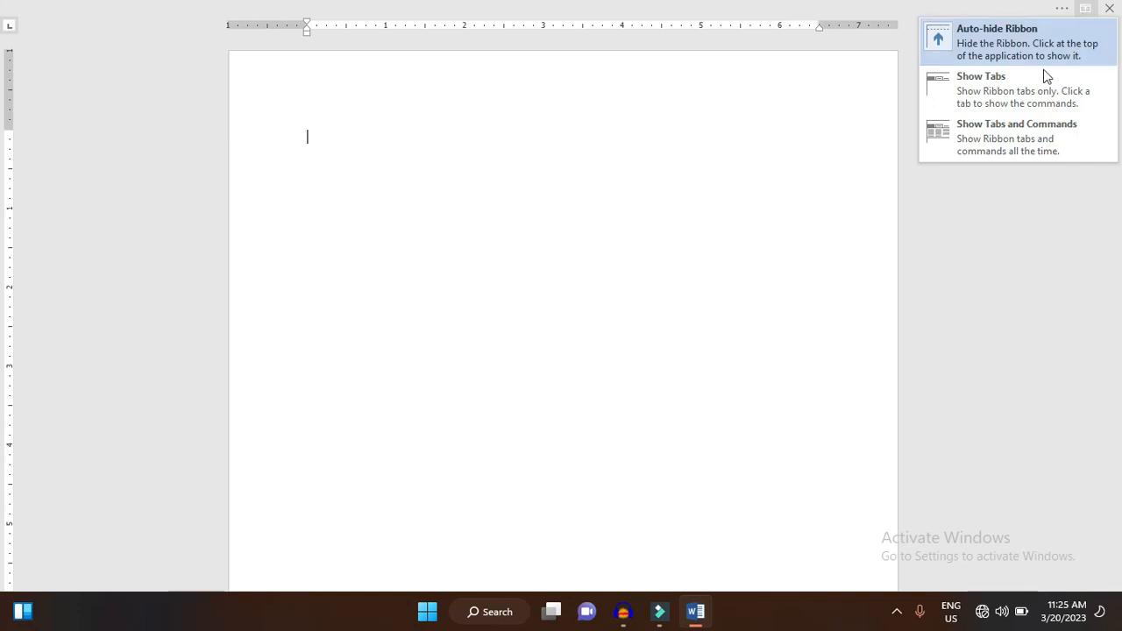
left_click(1025, 88)
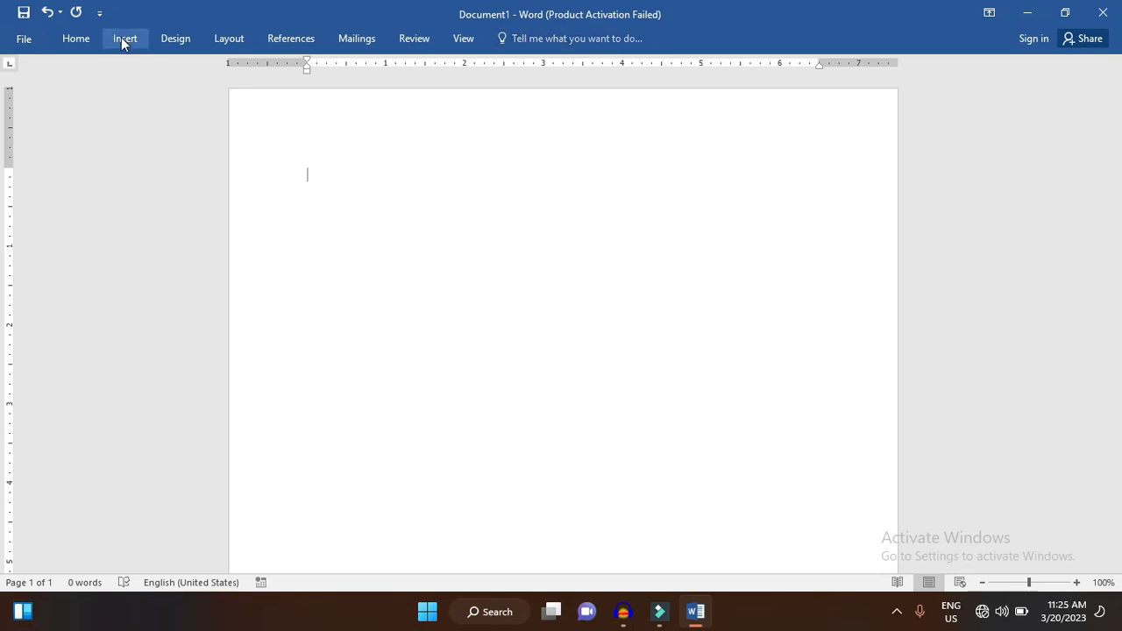
- Reveal the Home commands temporarily, enter and erase a first name in the document, and set the ribbon to Show Tabs and Commands
left_click(77, 38)
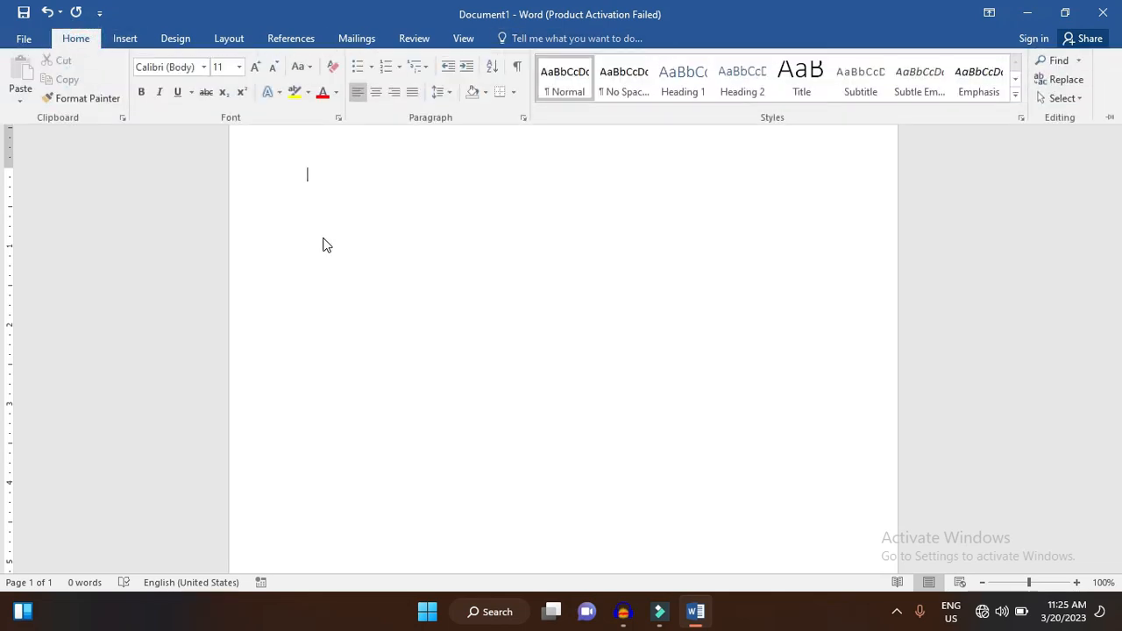
type("mohit")
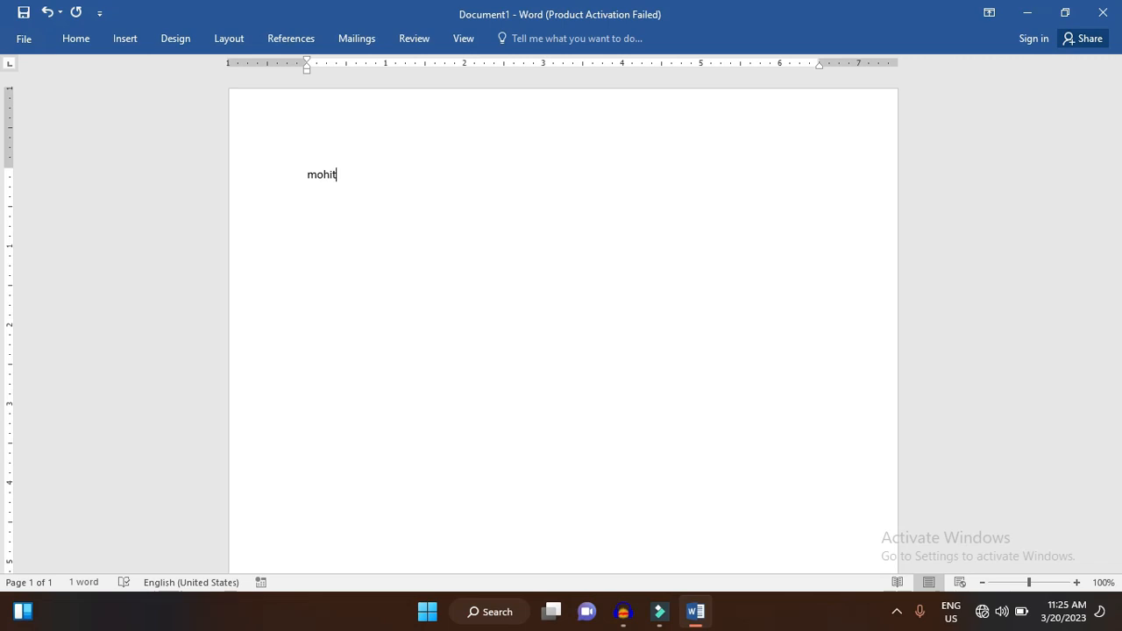
key("BackSpace")
key("BackSpace")
key("BackSpace")
key("BackSpace")
key("BackSpace")
left_click(986, 14)
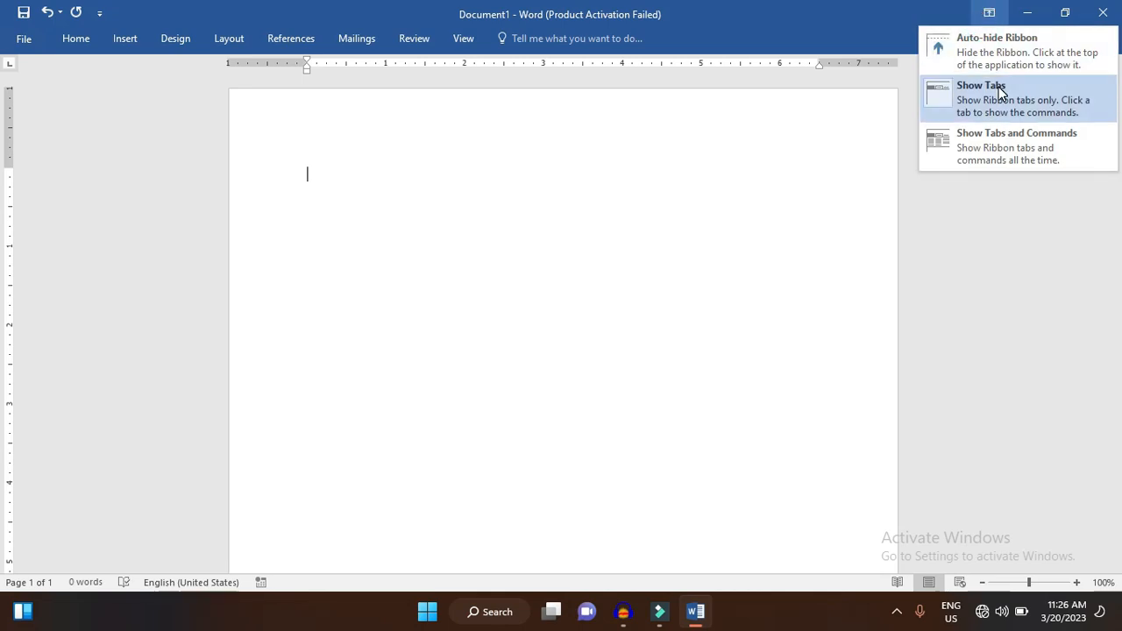
left_click(1005, 138)
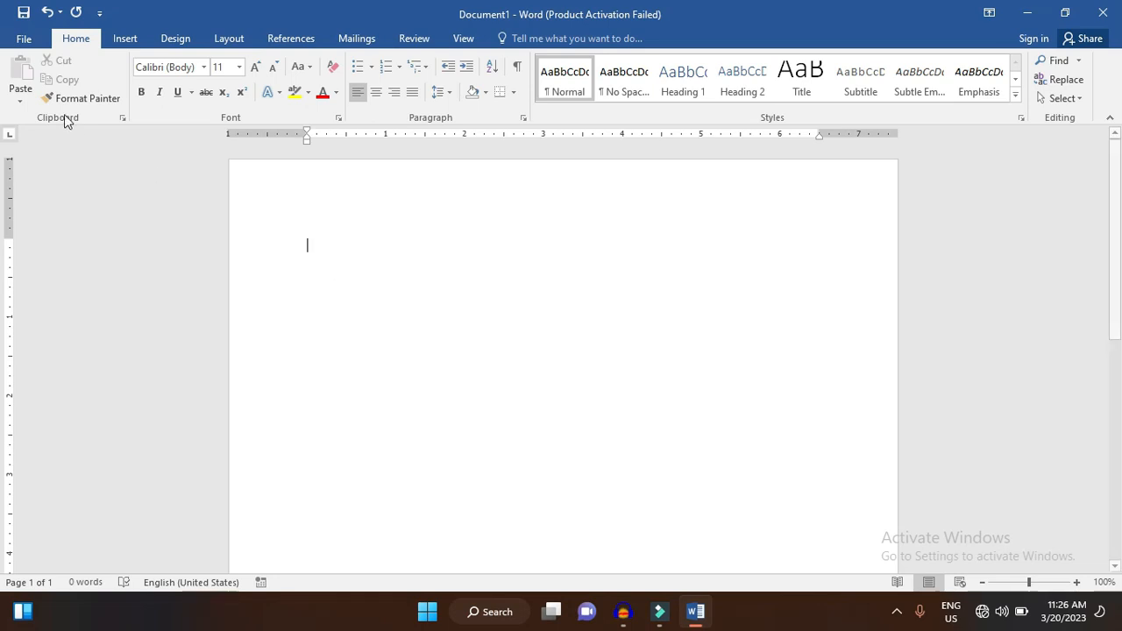
- Undo the deletion of the earlier sentence and redo it to empty the page again
left_click(46, 11)
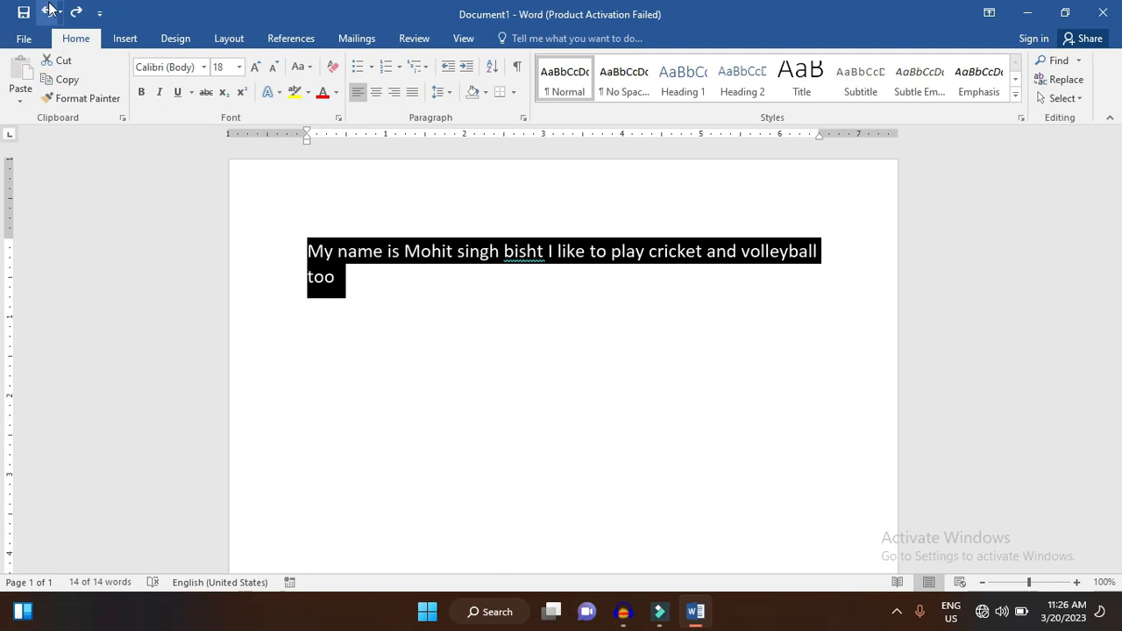
left_click(78, 13)
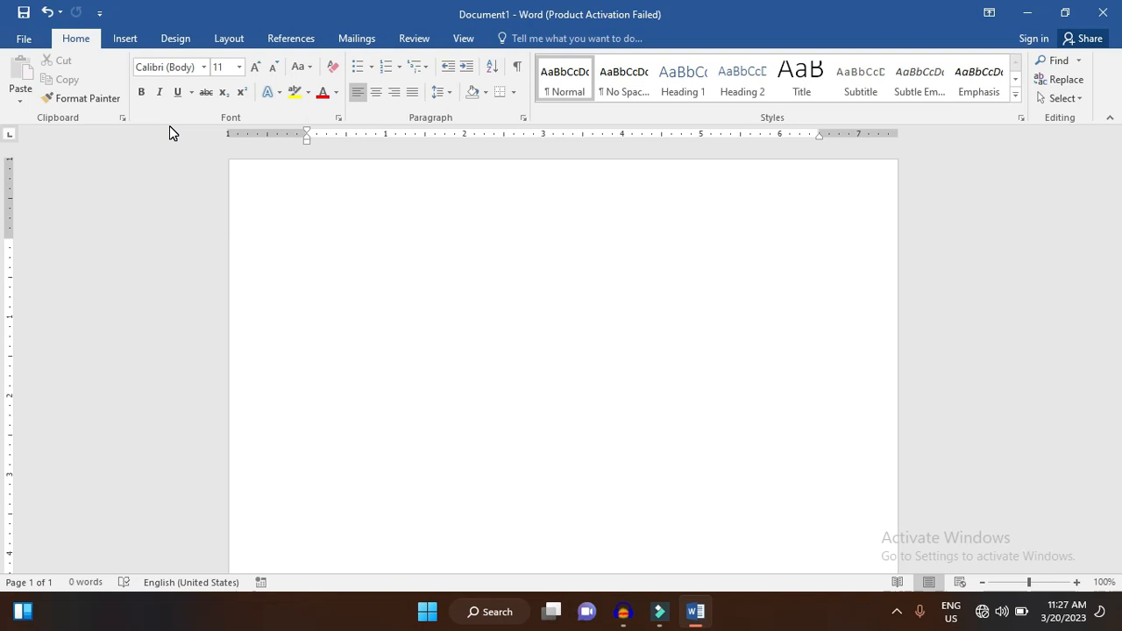
- Examine the document's Info page and the available file commands, and return to the document
left_click(32, 39)
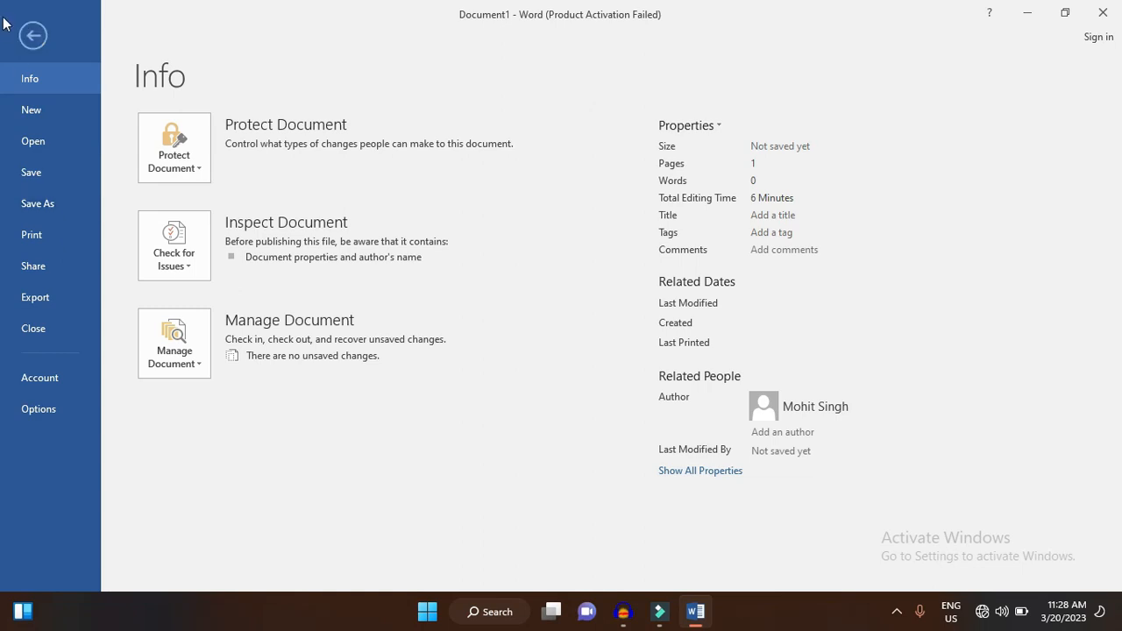
left_click(33, 35)
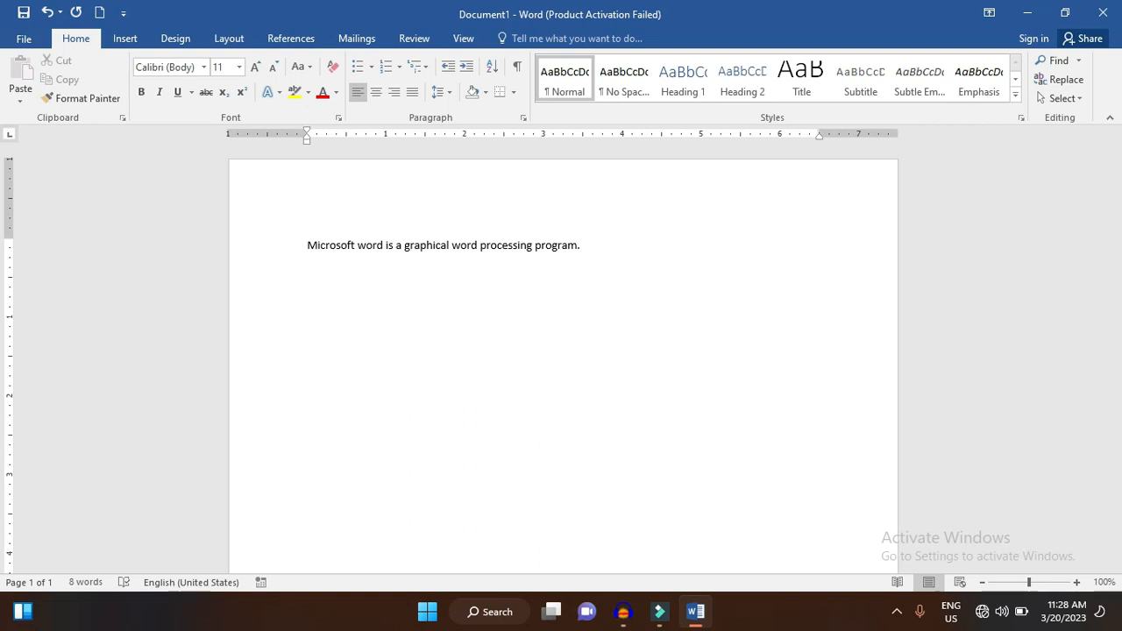
left_click(29, 39)
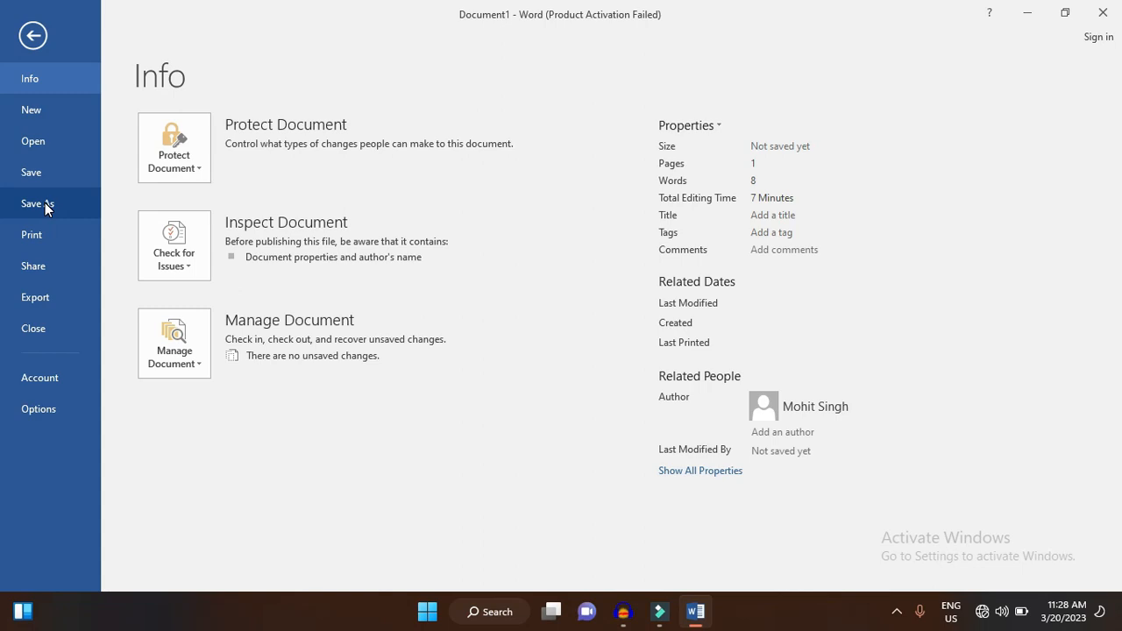
left_click(29, 35)
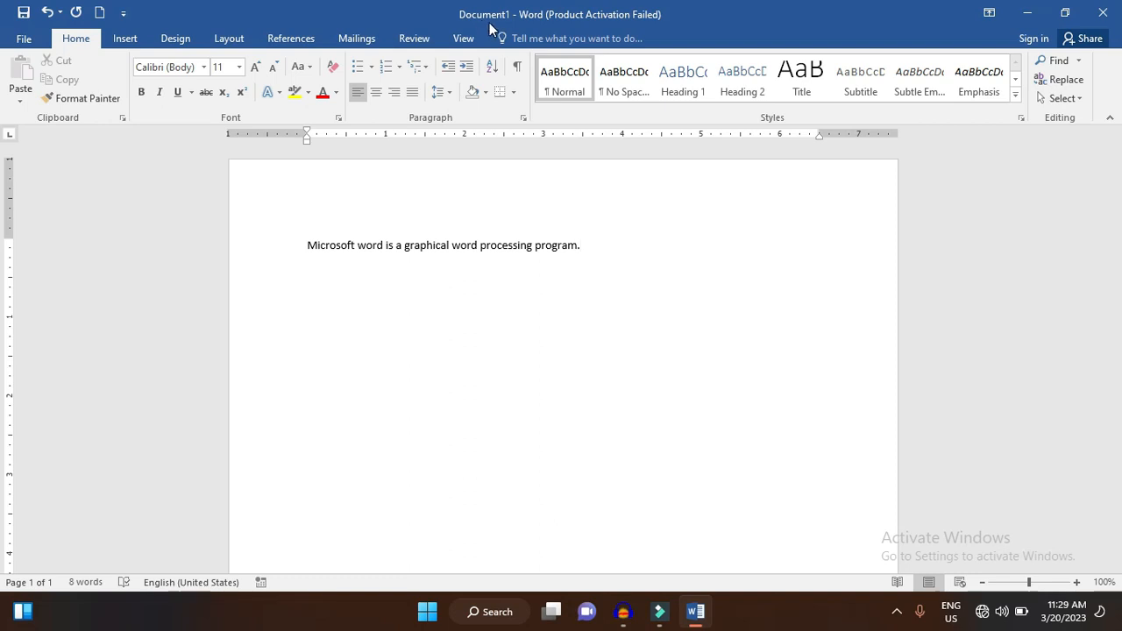
- Save the document to the Desktop as a Word Document named "word program"
left_click(27, 40)
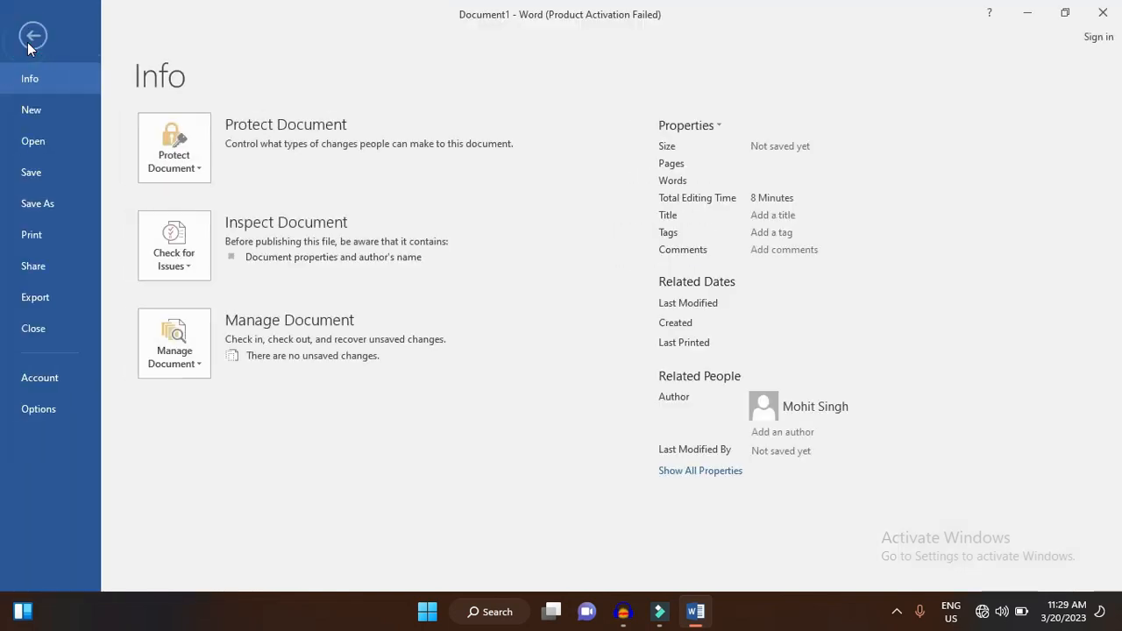
left_click(38, 206)
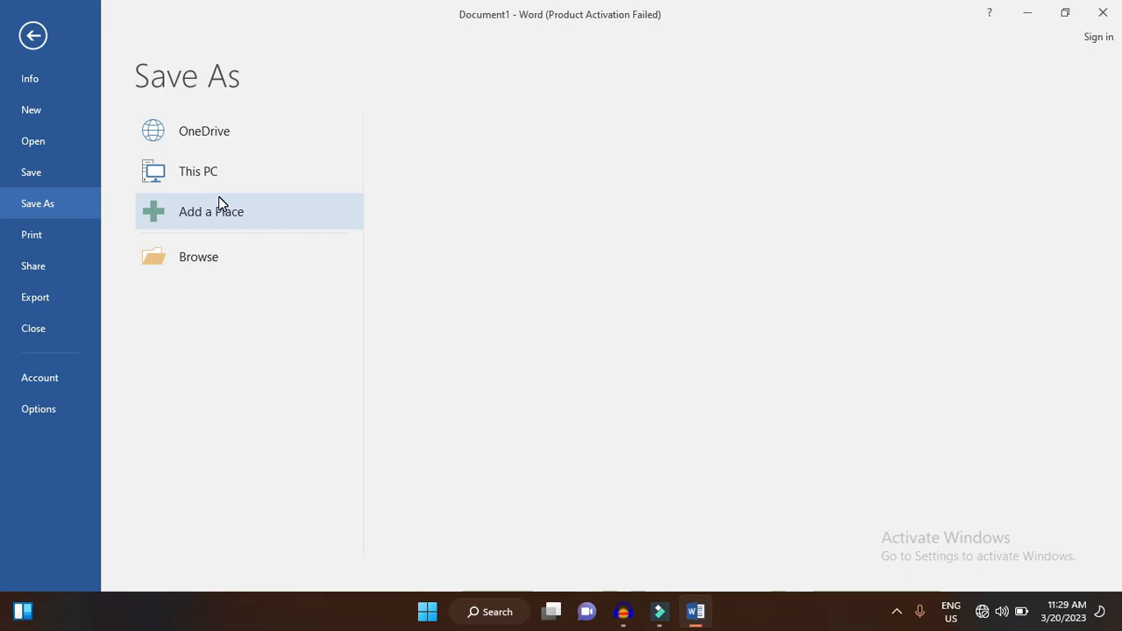
left_click(214, 172)
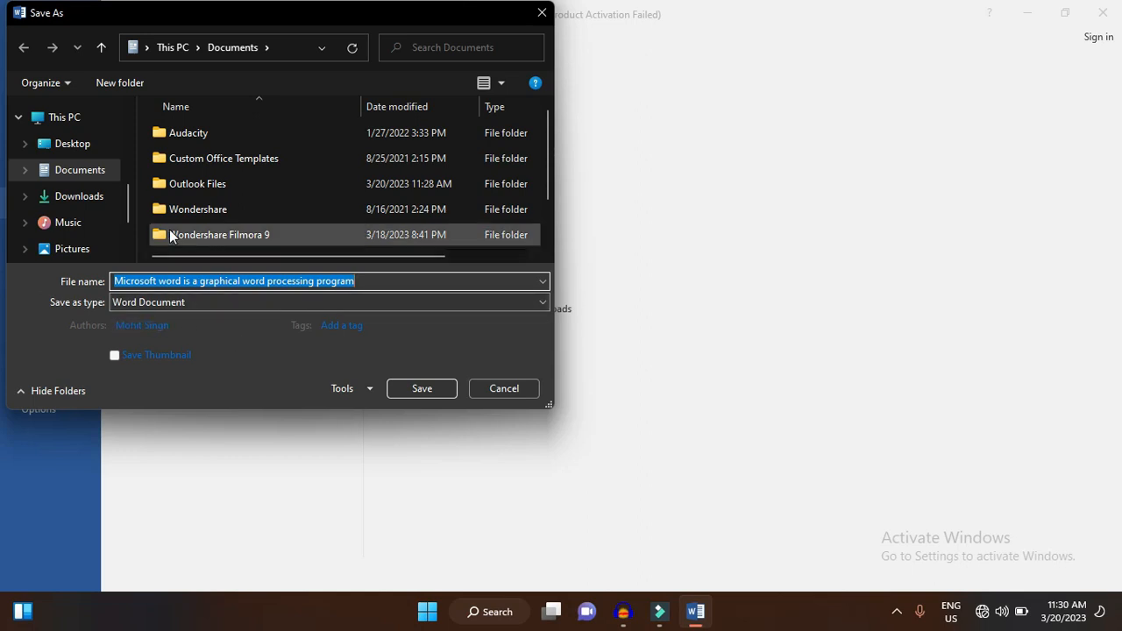
left_click(96, 152)
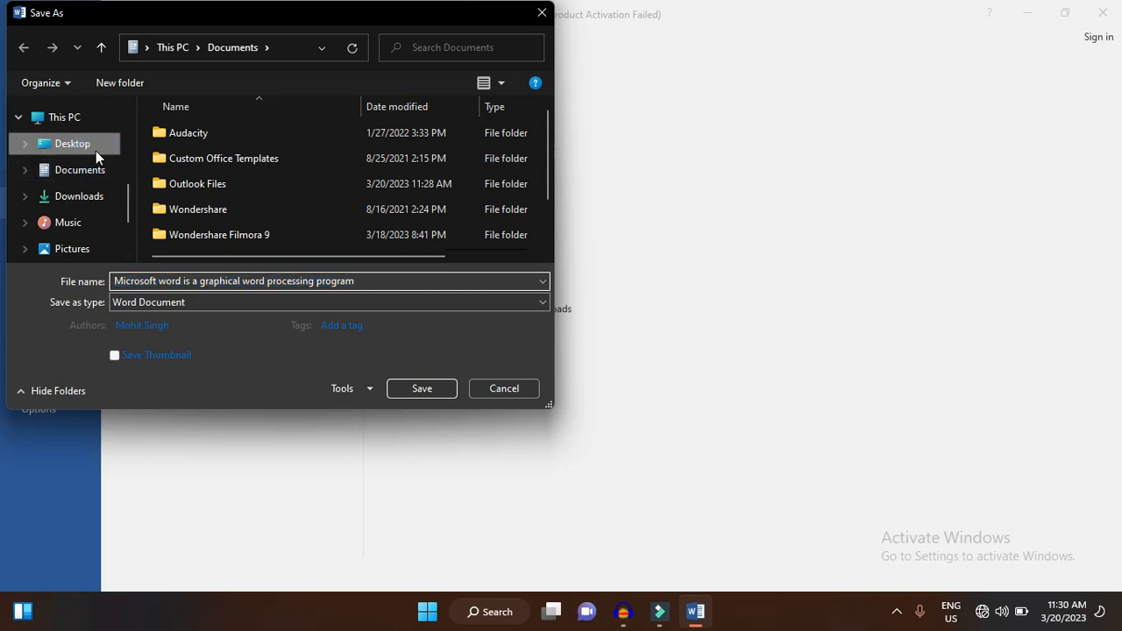
left_click(318, 282)
key("shift+Home")
key("BackSpace")
type("word")
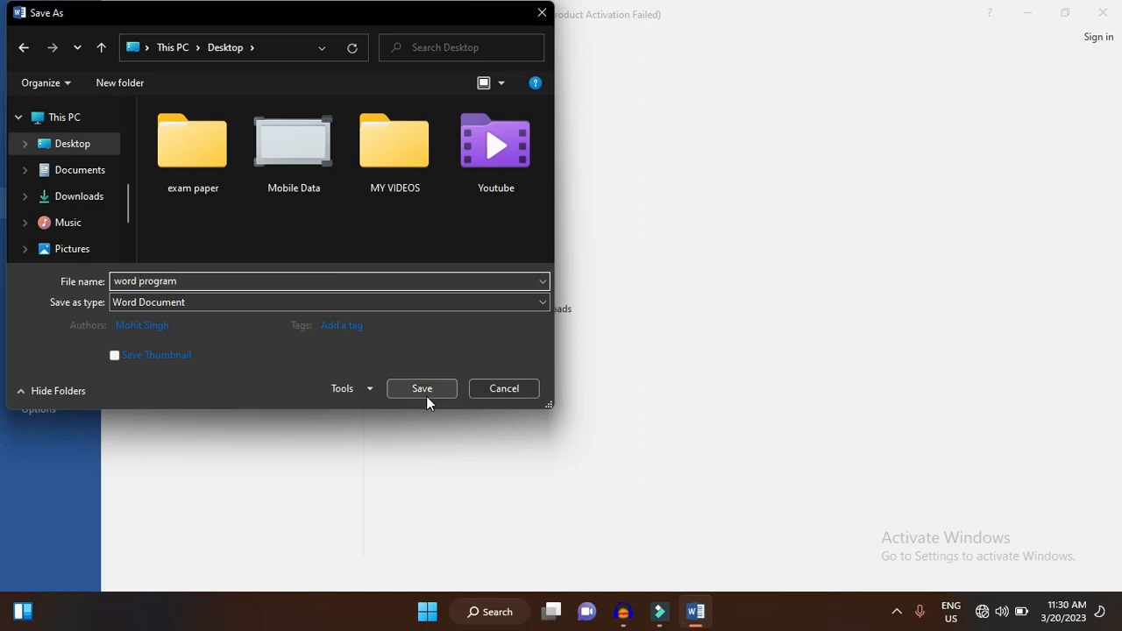
left_click(424, 392)
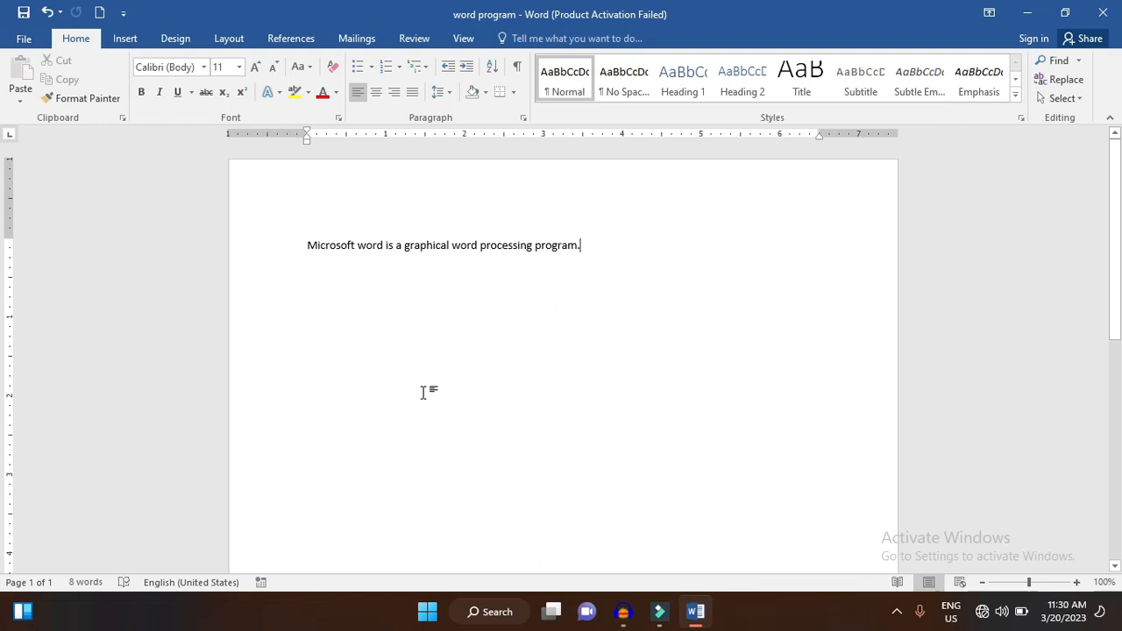
- Check the desktop for the saved file, return to the document, and close Word
key("super+d")
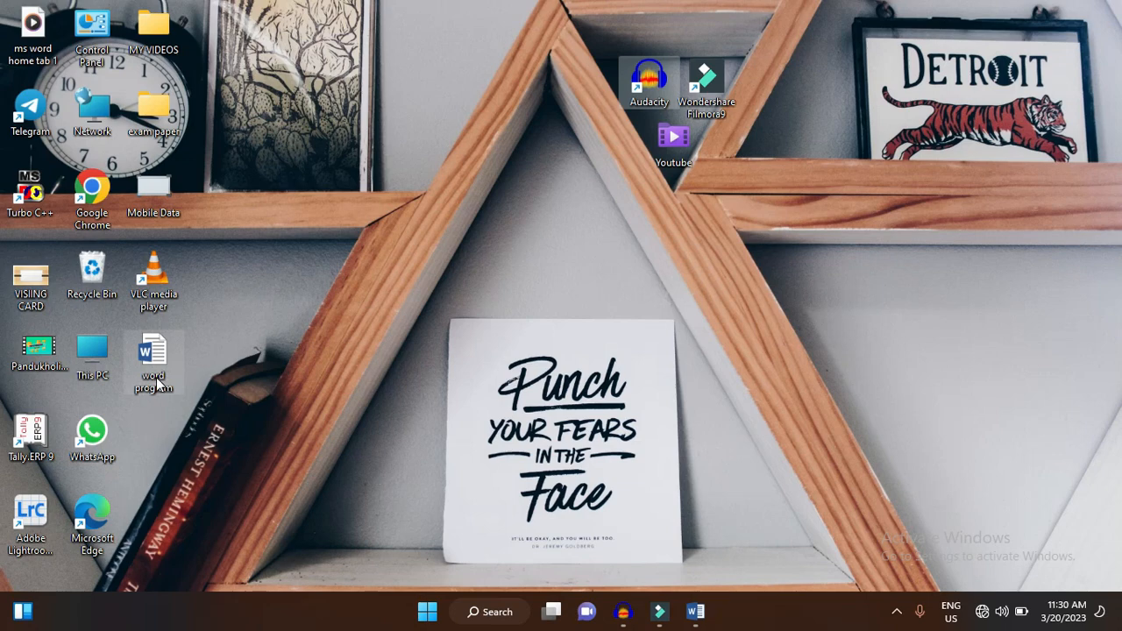
left_click(702, 611)
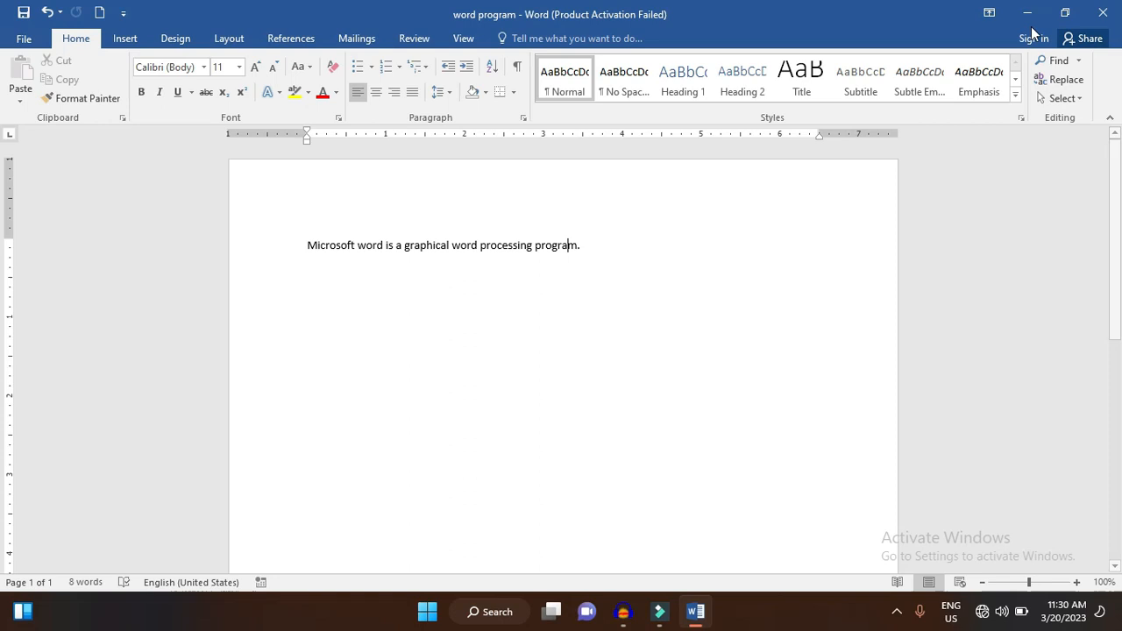
left_click(1115, 11)
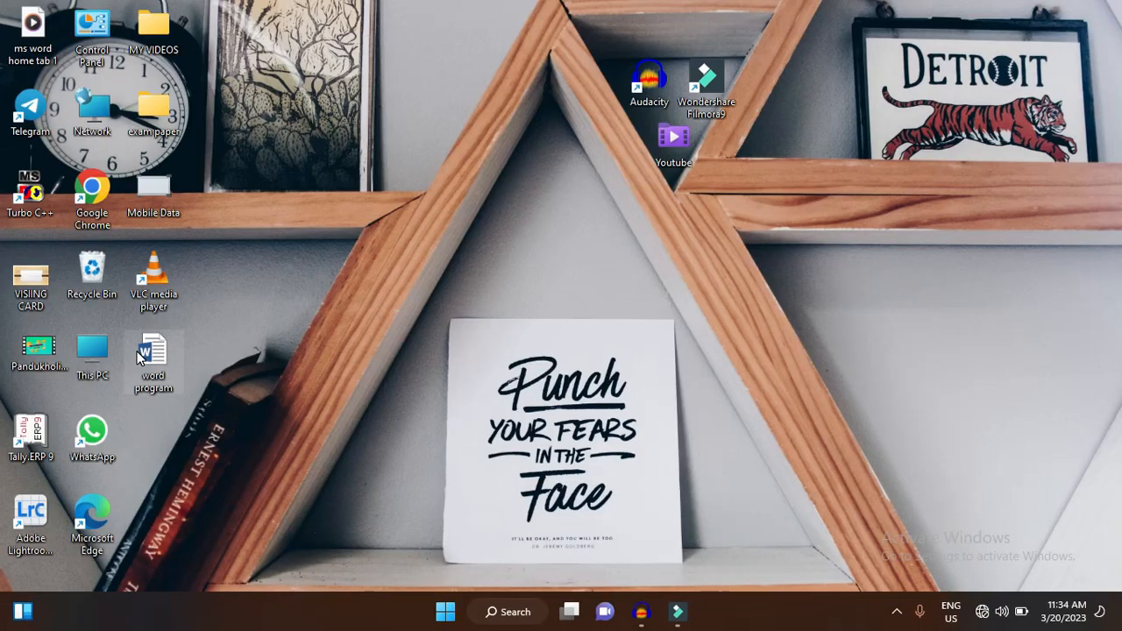
- Open the "word program" document from the desktop and add the line "Resume creator." below the existing sentence
double_click(140, 354)
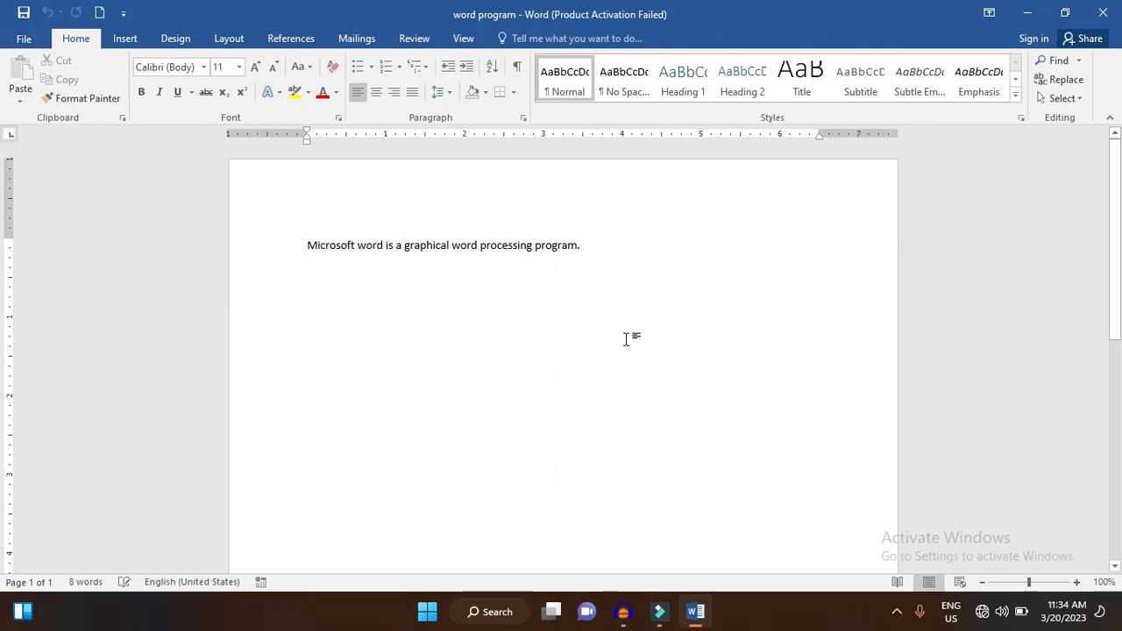
left_click(628, 268)
key("Return")
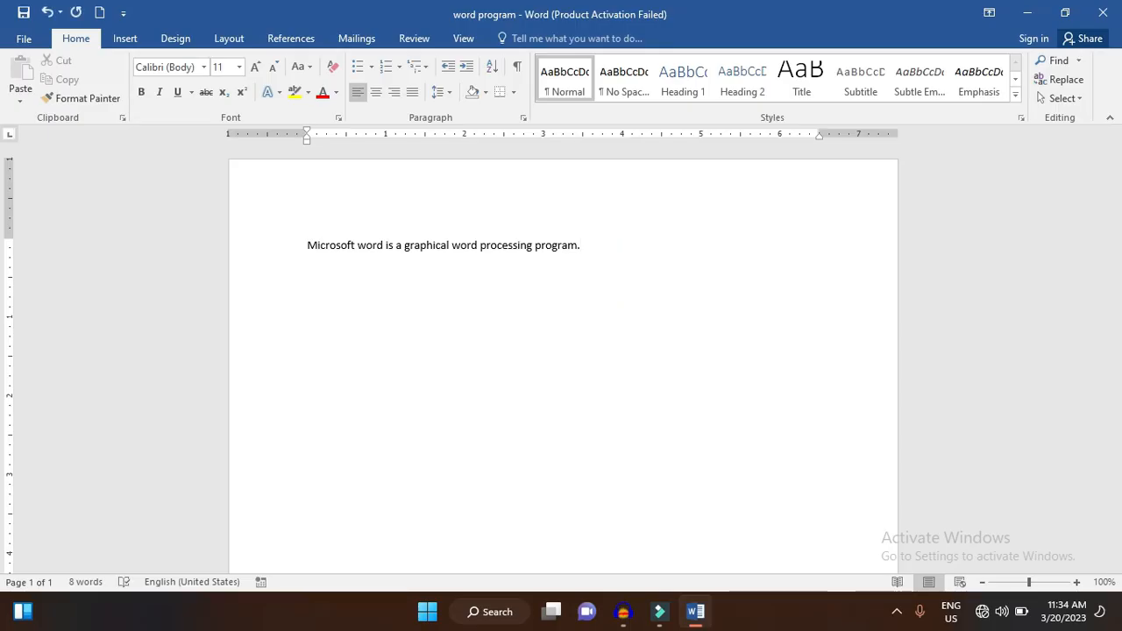
type("Resume creator.")
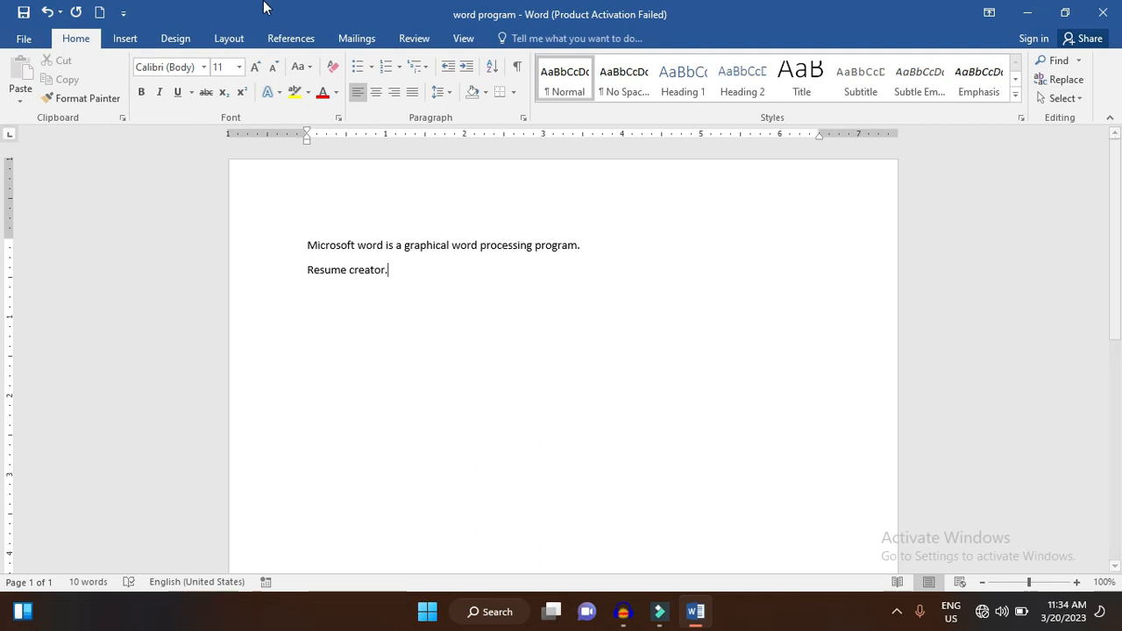
- Save a copy of the document to the Desktop as a Word Document named "word program II"
left_click(22, 39)
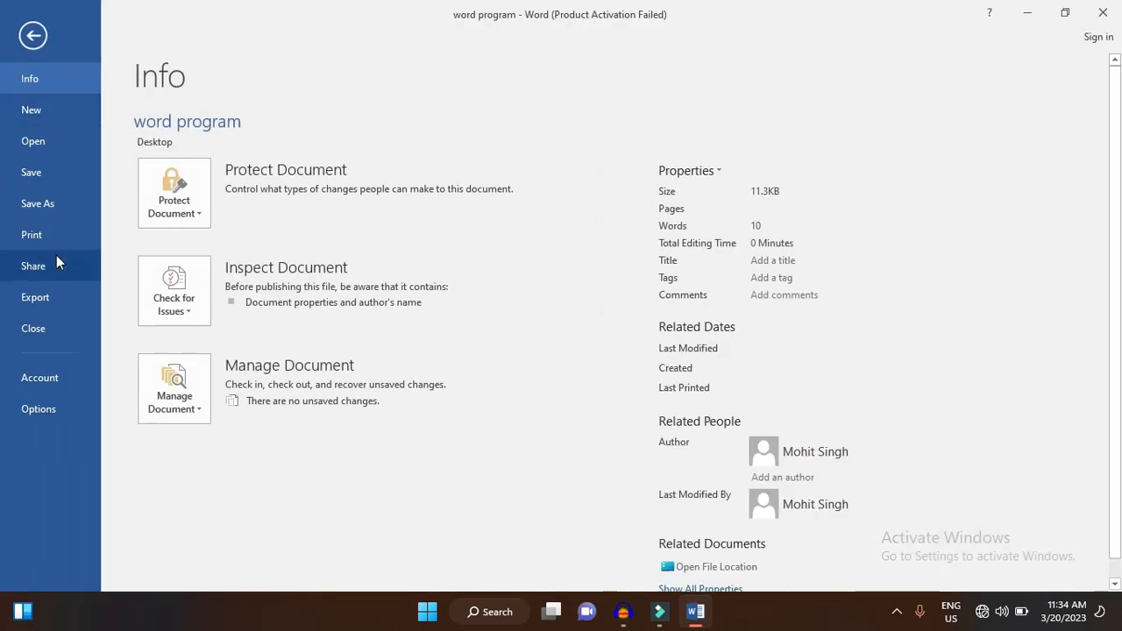
left_click(52, 205)
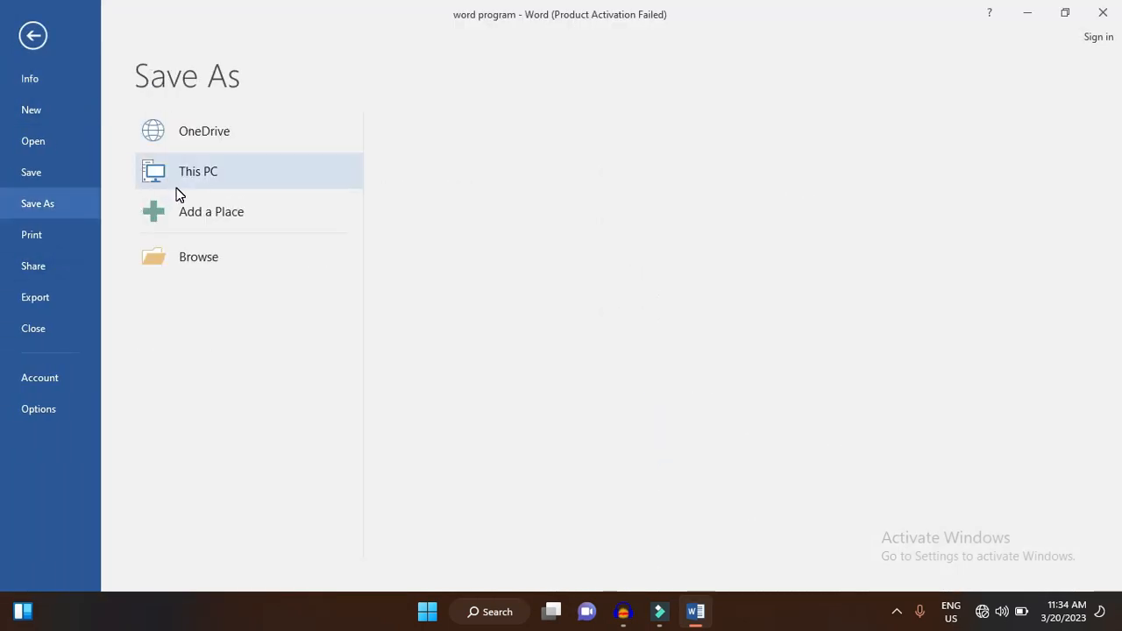
double_click(176, 182)
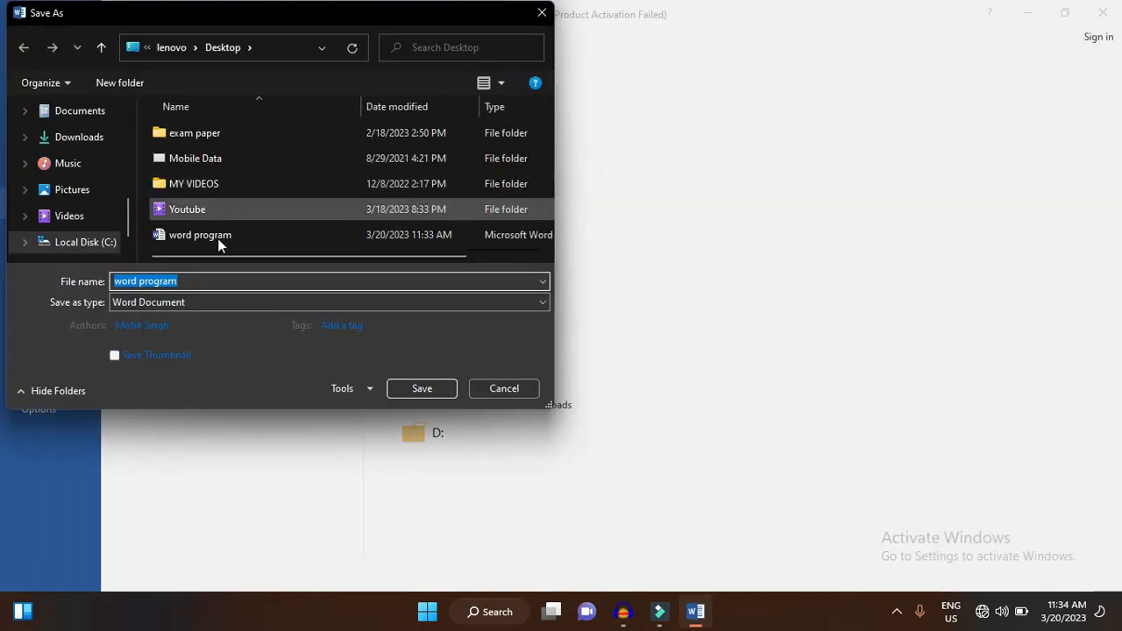
left_click(218, 284)
type("II")
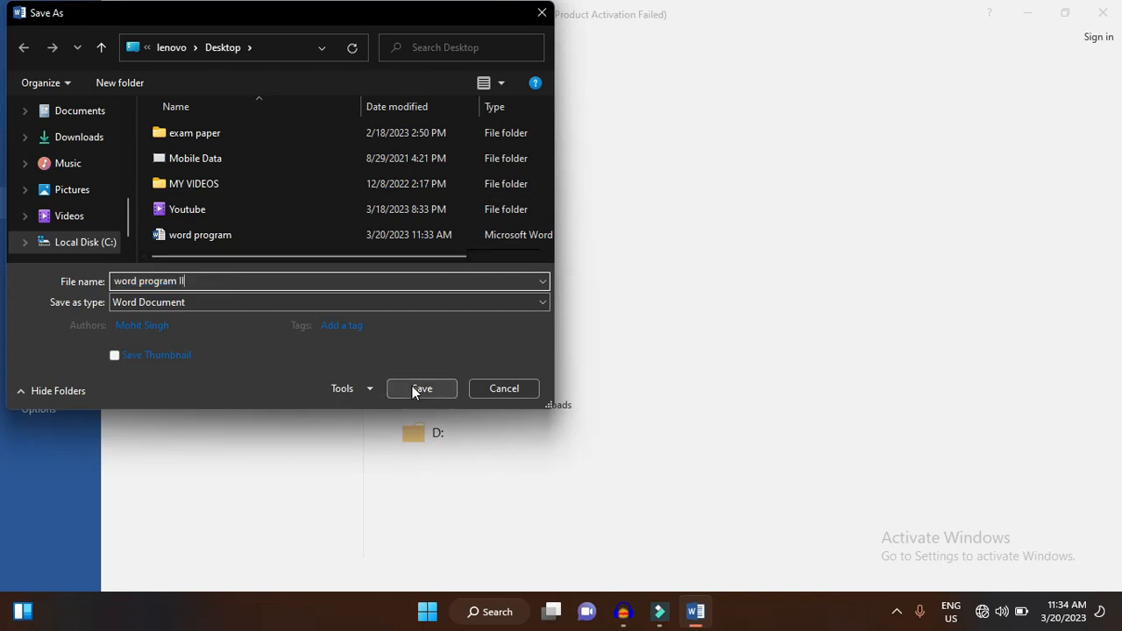
scroll(85, 191, "up", 2)
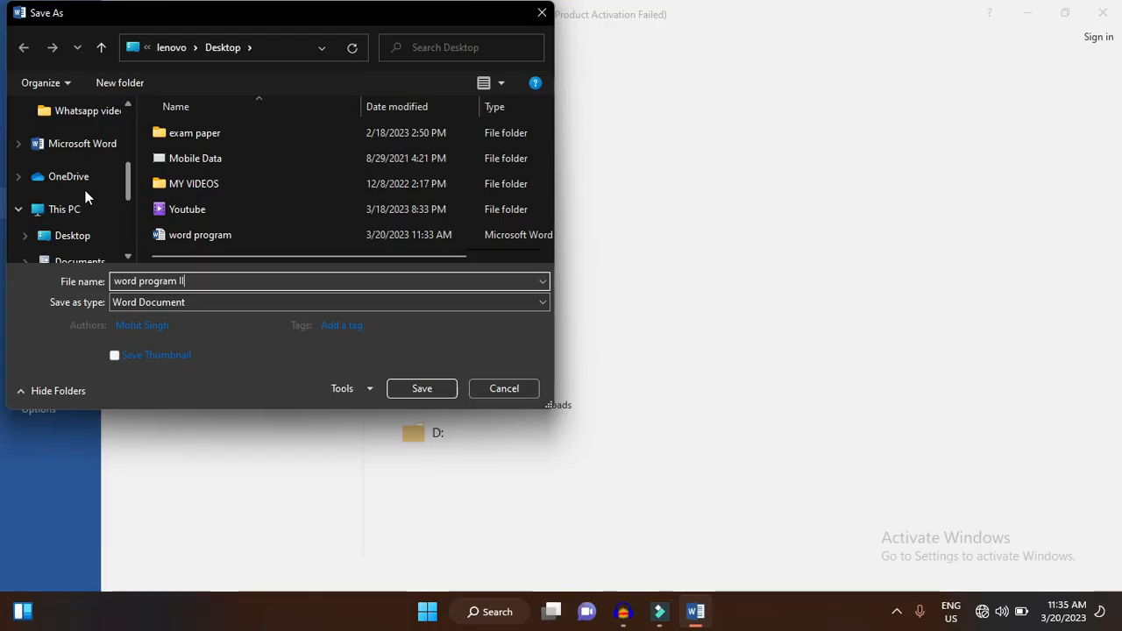
left_click(73, 238)
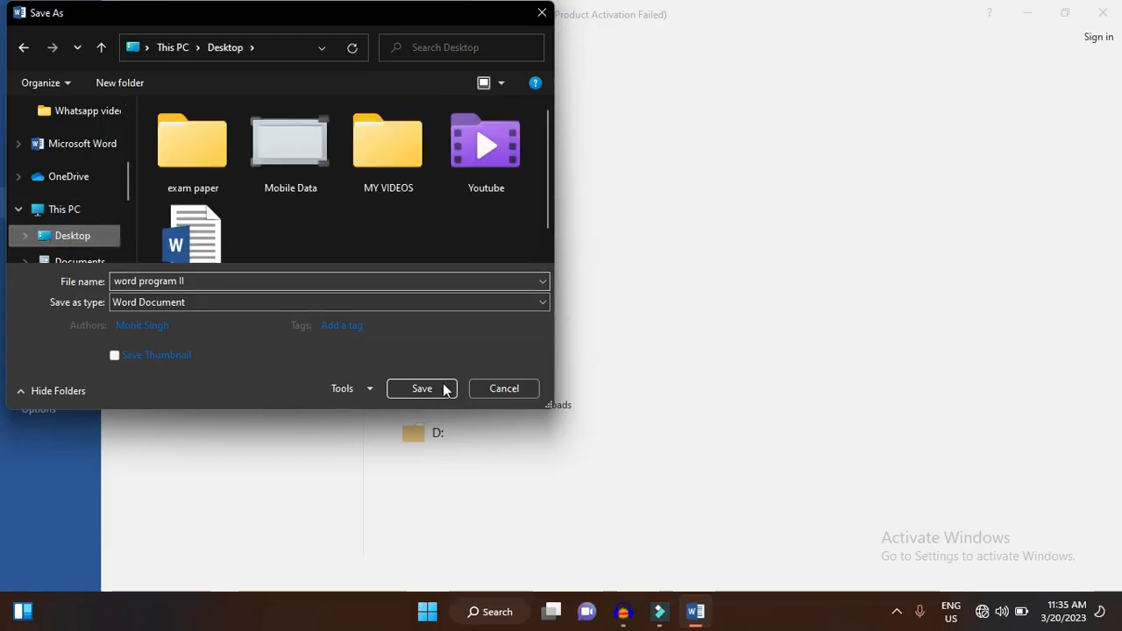
left_click(421, 389)
- Close Word, open "word program II" from the desktop to check the saved copy, and minimize its window
left_click(1104, 12)
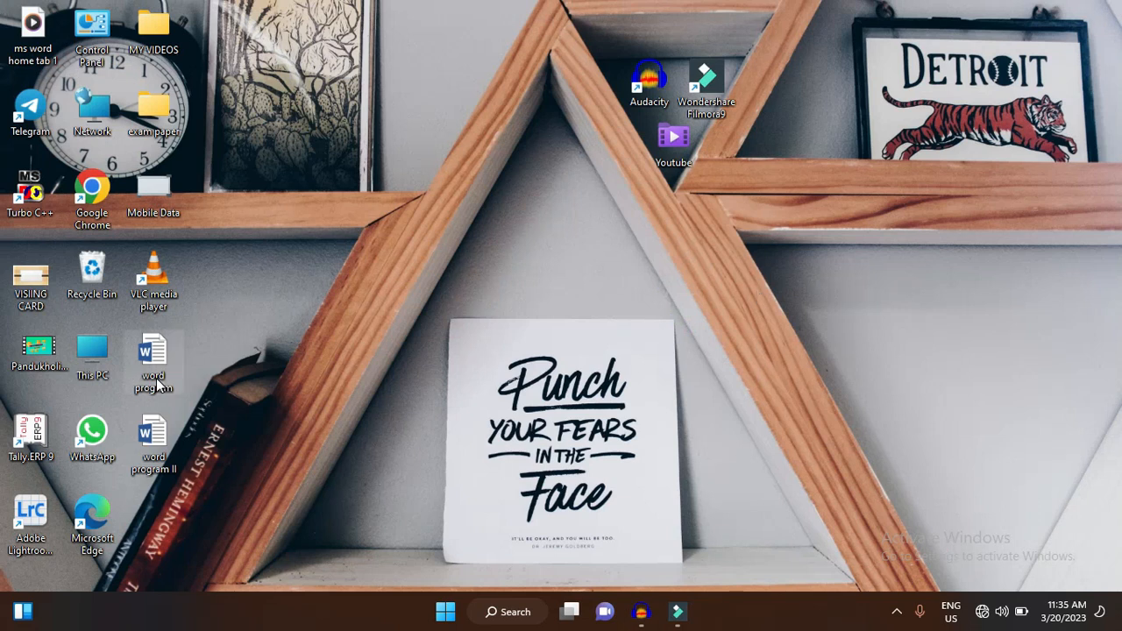
double_click(164, 445)
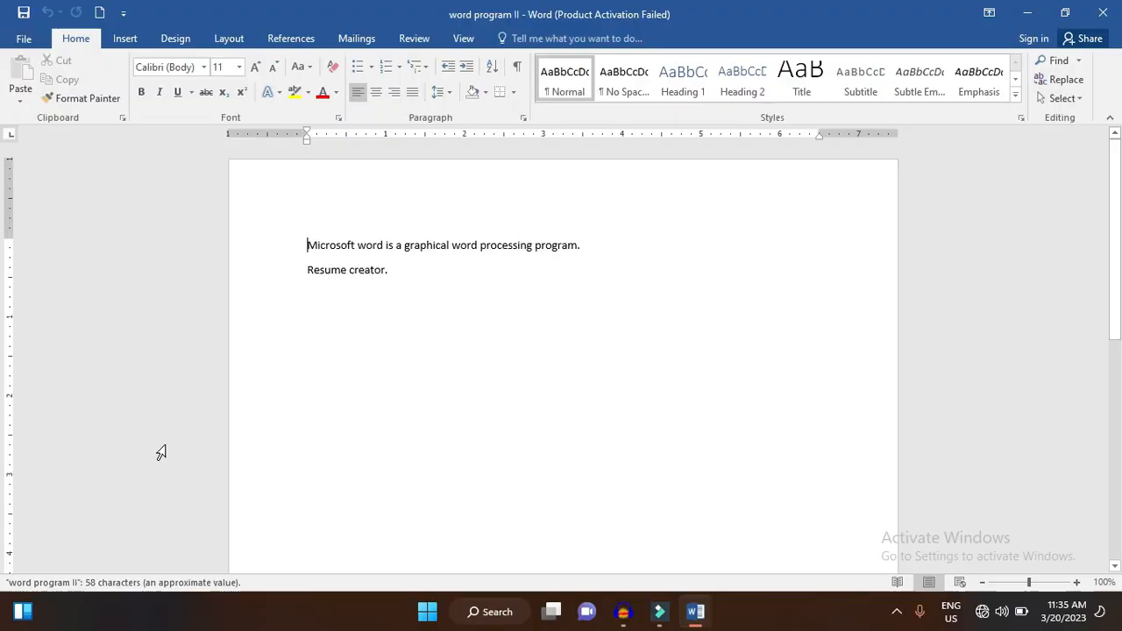
left_click(1030, 14)
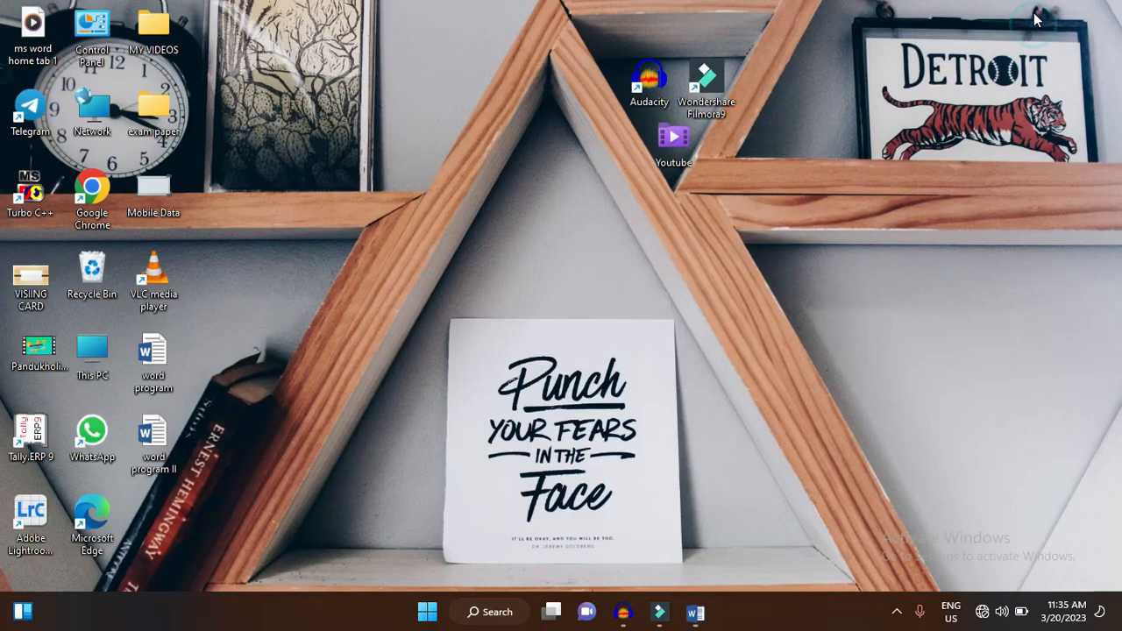
- Open the original "word program" document from the desktop and dismiss the Office activation dialog
left_click(152, 367)
double_click(152, 368)
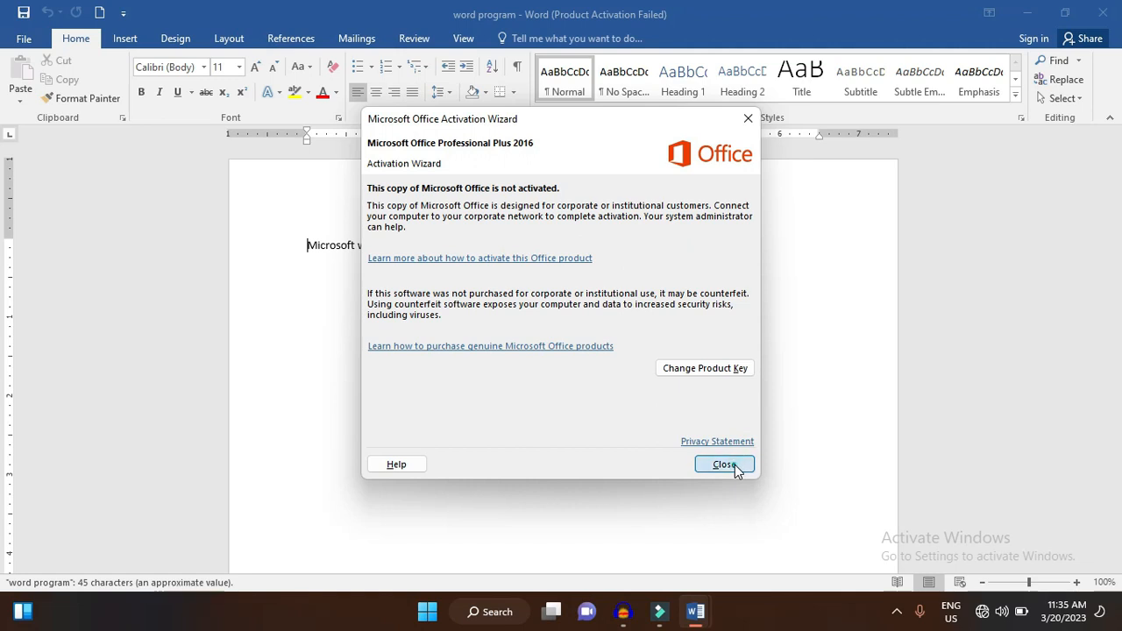
left_click(735, 465)
- Add two right-aligned lines below the sentence: "Thanks" and the author's full name
left_click(646, 280)
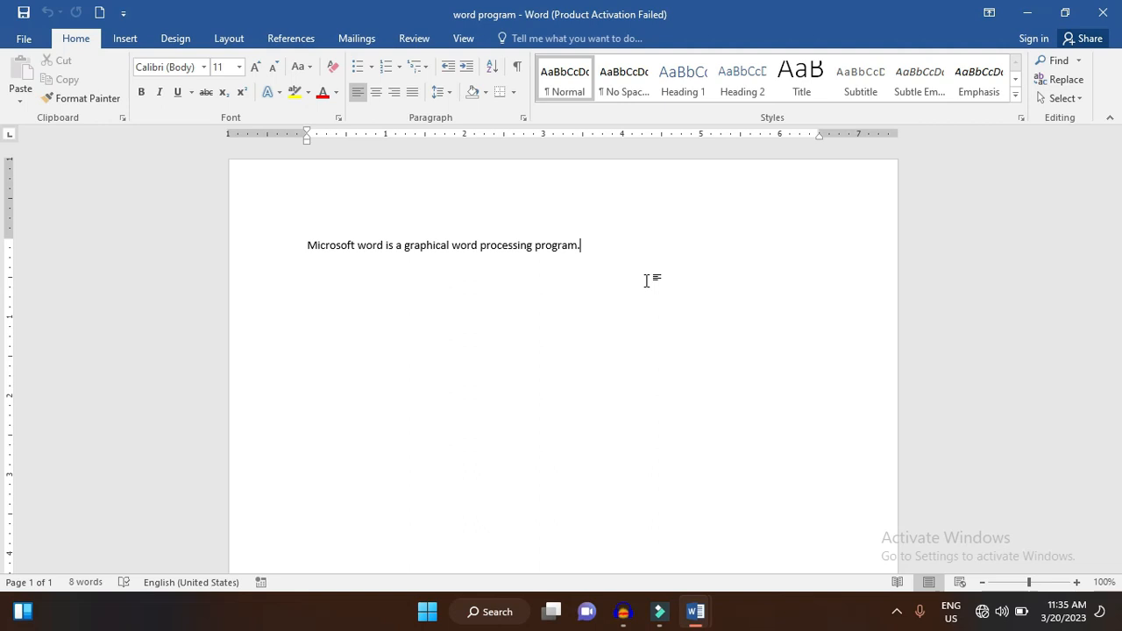
key("Return")
key("ctrl+r")
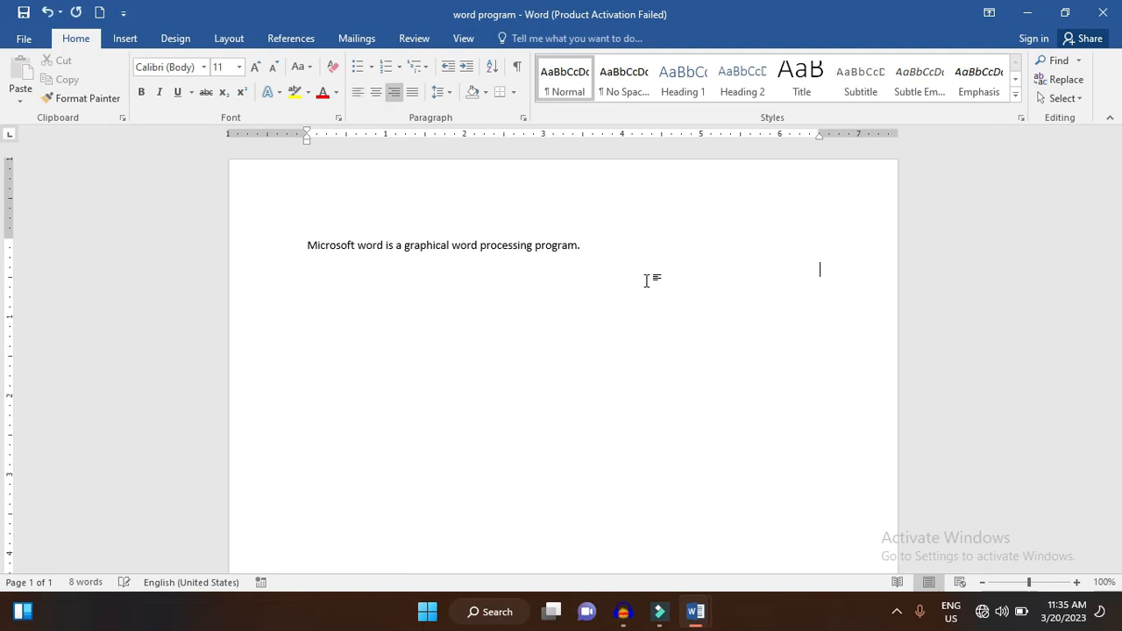
type("Thanks")
key("Return")
type("Mohit singh")
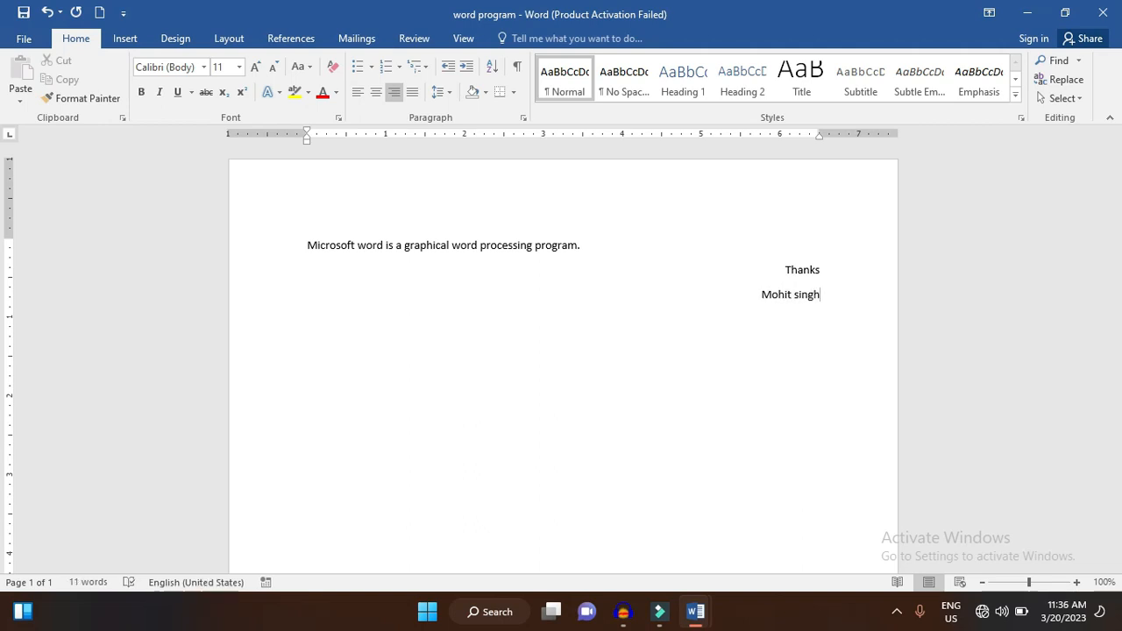
- Save the document under its existing name and reopen "word program" from the desktop
left_click(24, 37)
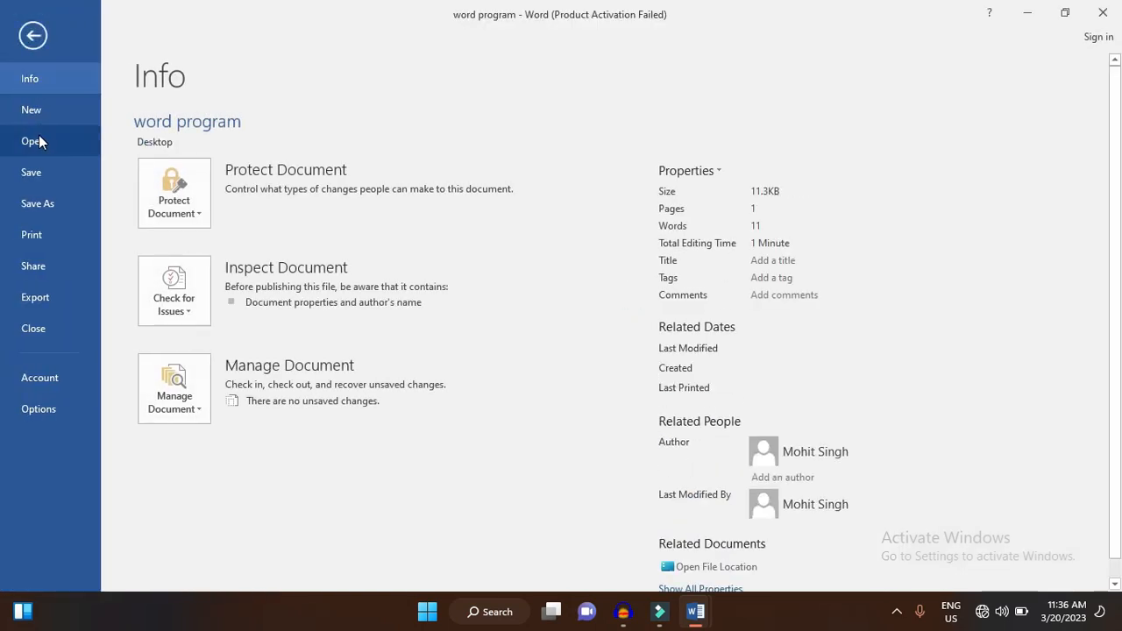
left_click(38, 168)
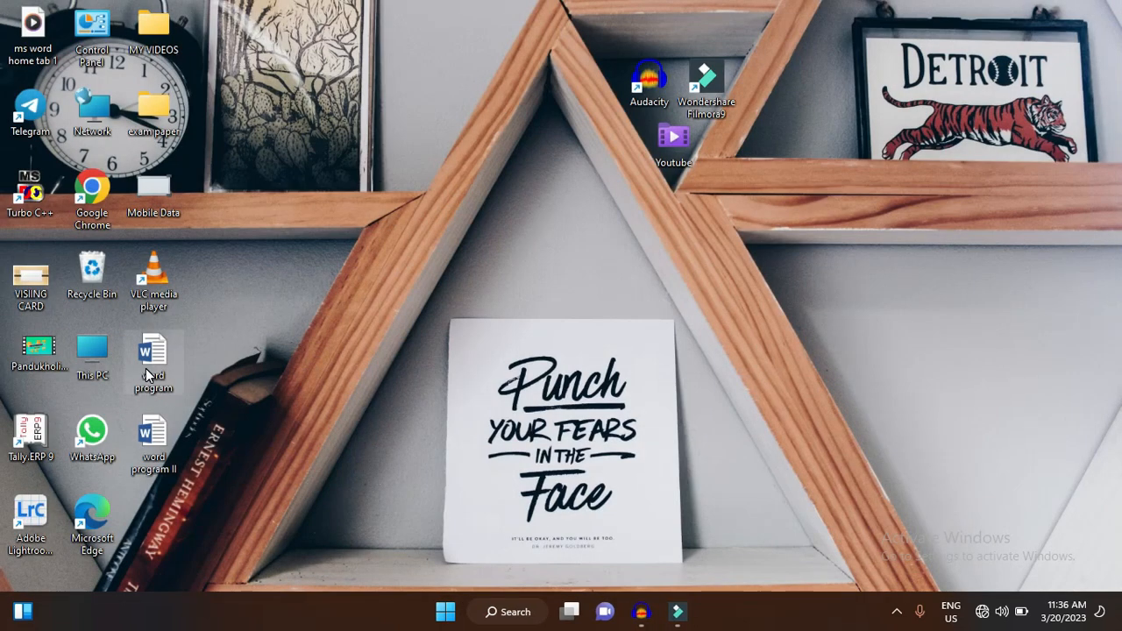
double_click(147, 375)
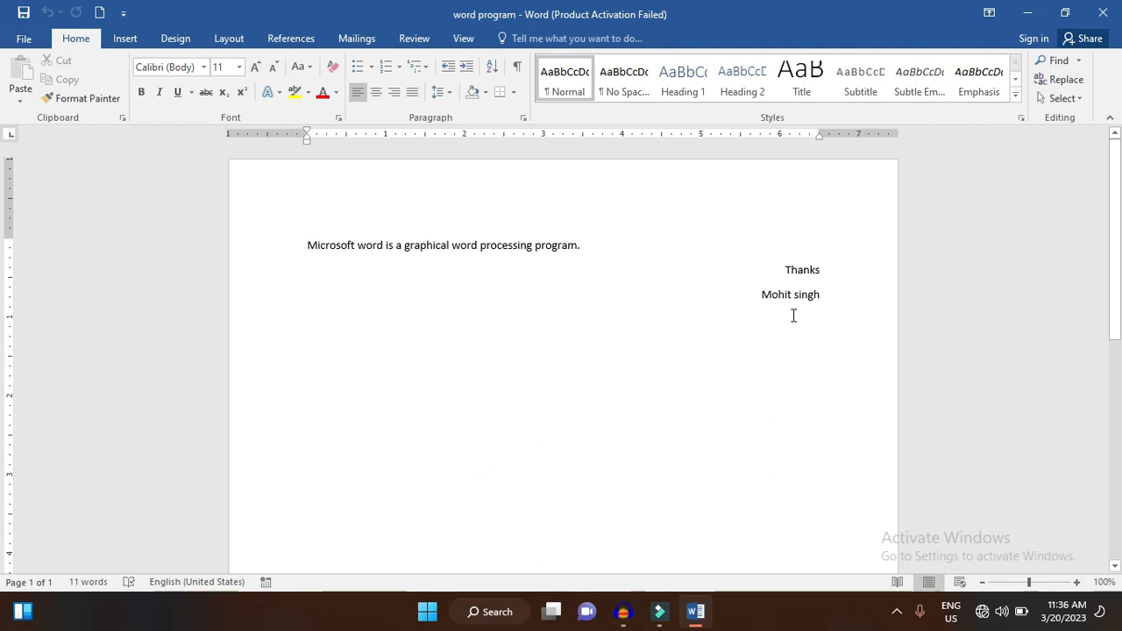
- Browse the templates available for new documents and return to the document
left_click(26, 38)
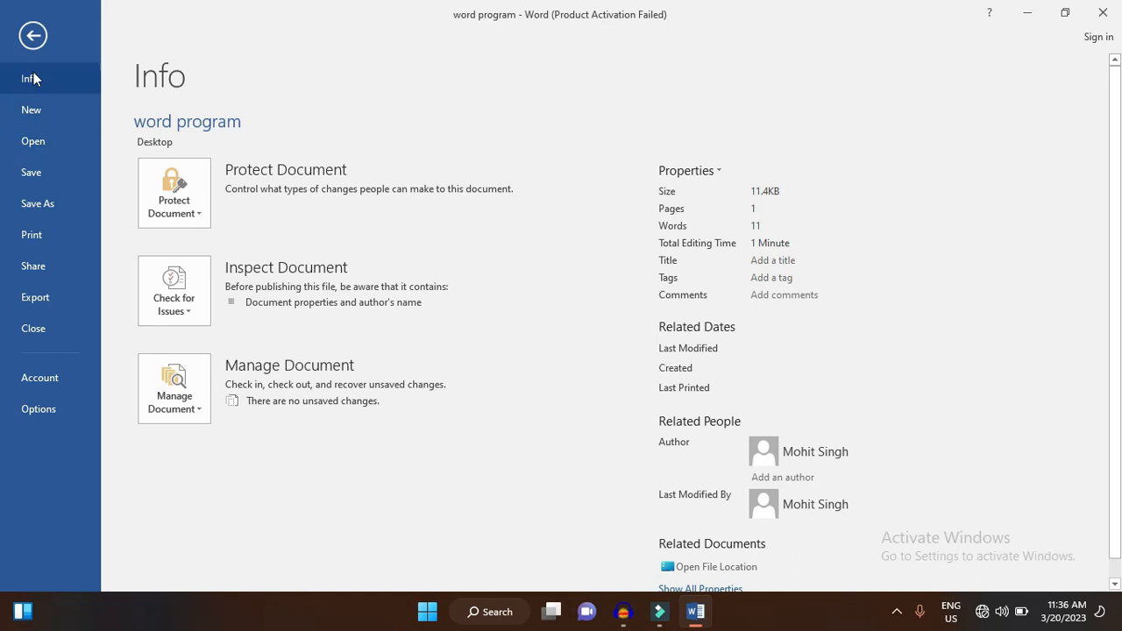
left_click(33, 35)
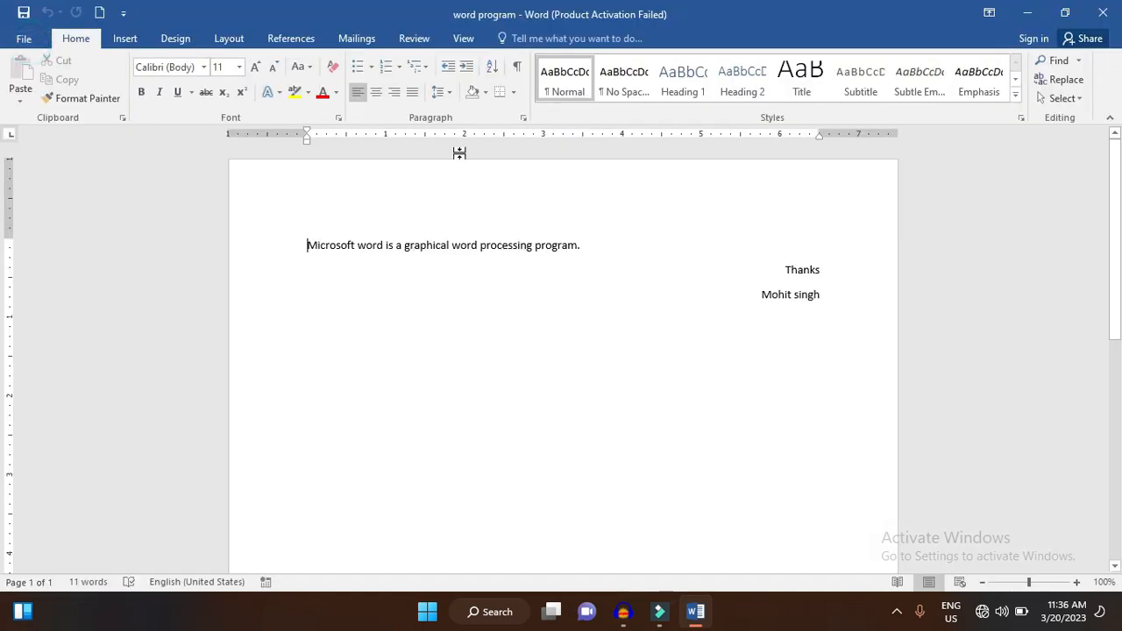
left_click(3, 36)
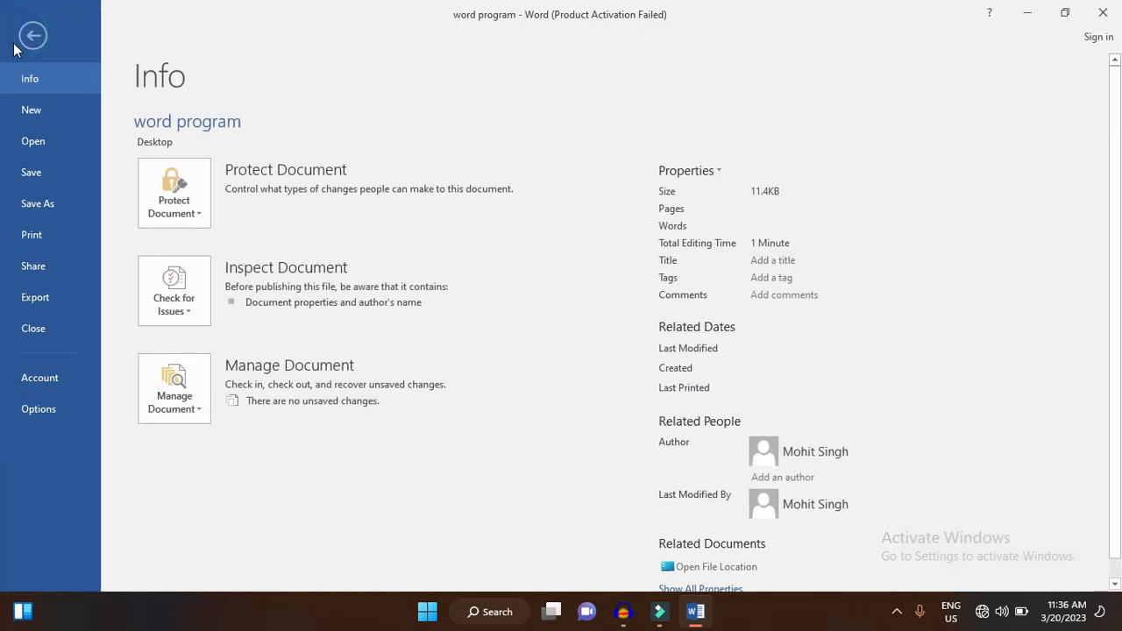
left_click(32, 107)
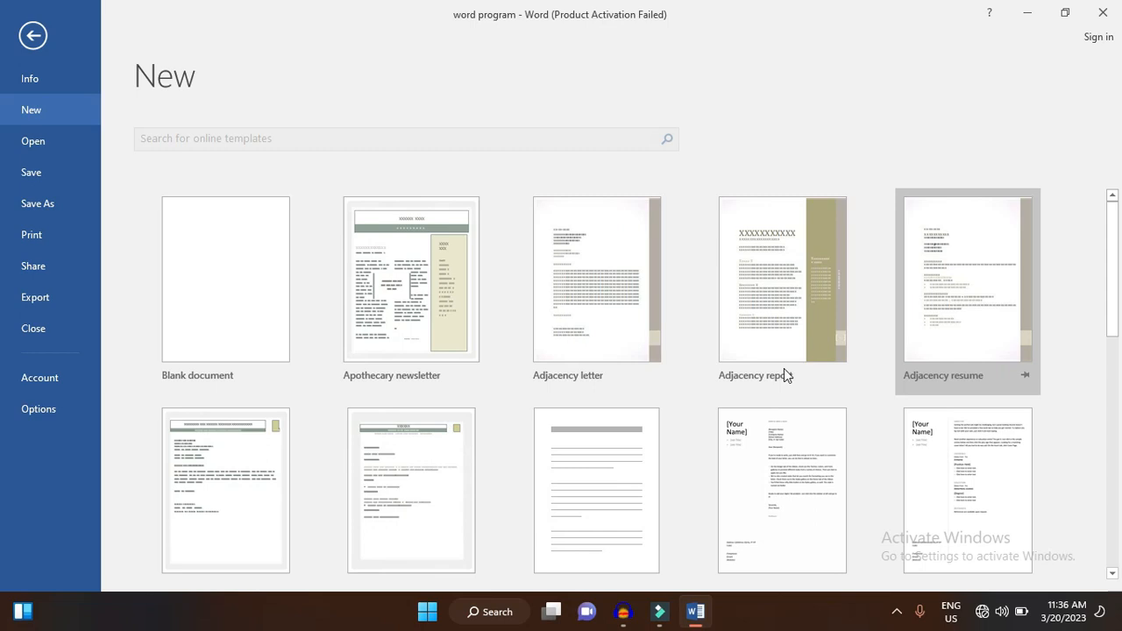
scroll(749, 349, "down", 1)
scroll(749, 349, "down", 2)
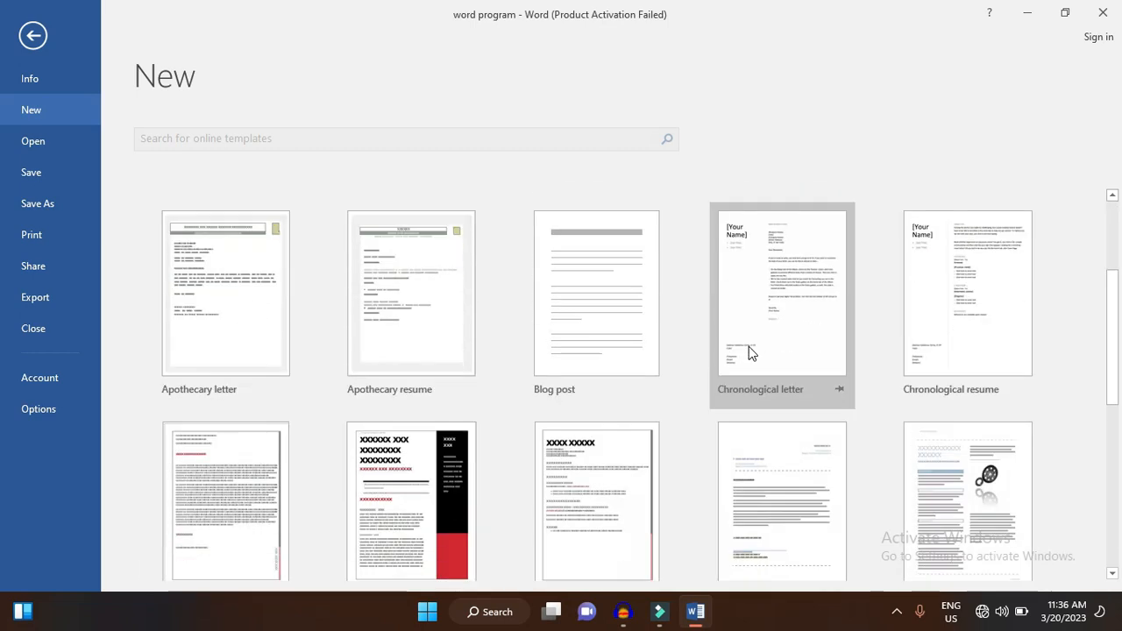
scroll(748, 349, "up", 3)
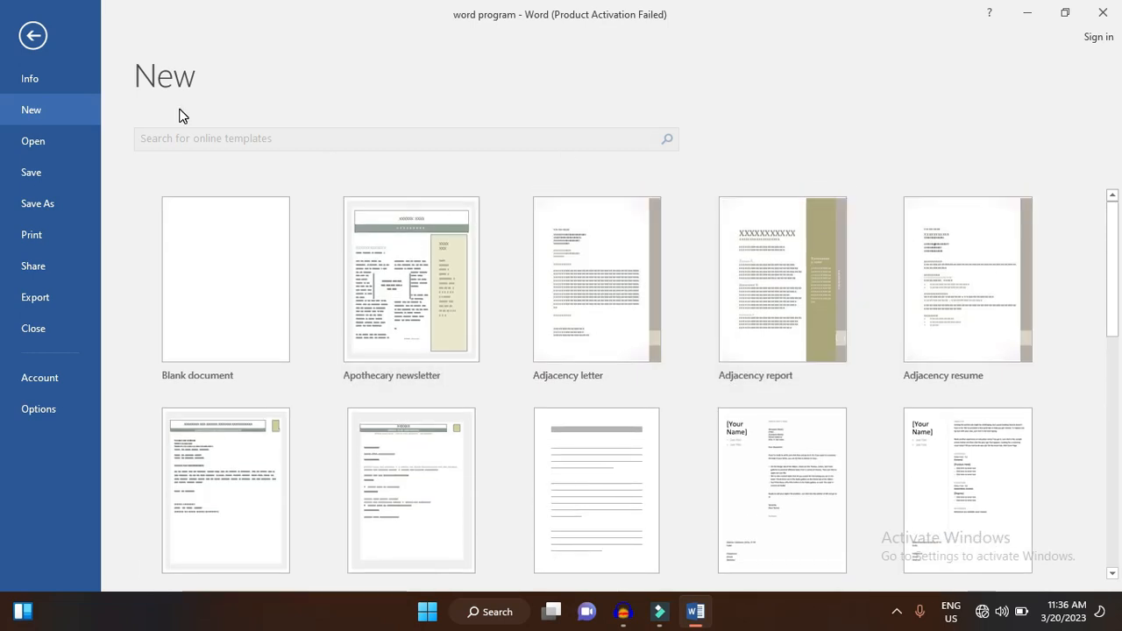
left_click(33, 35)
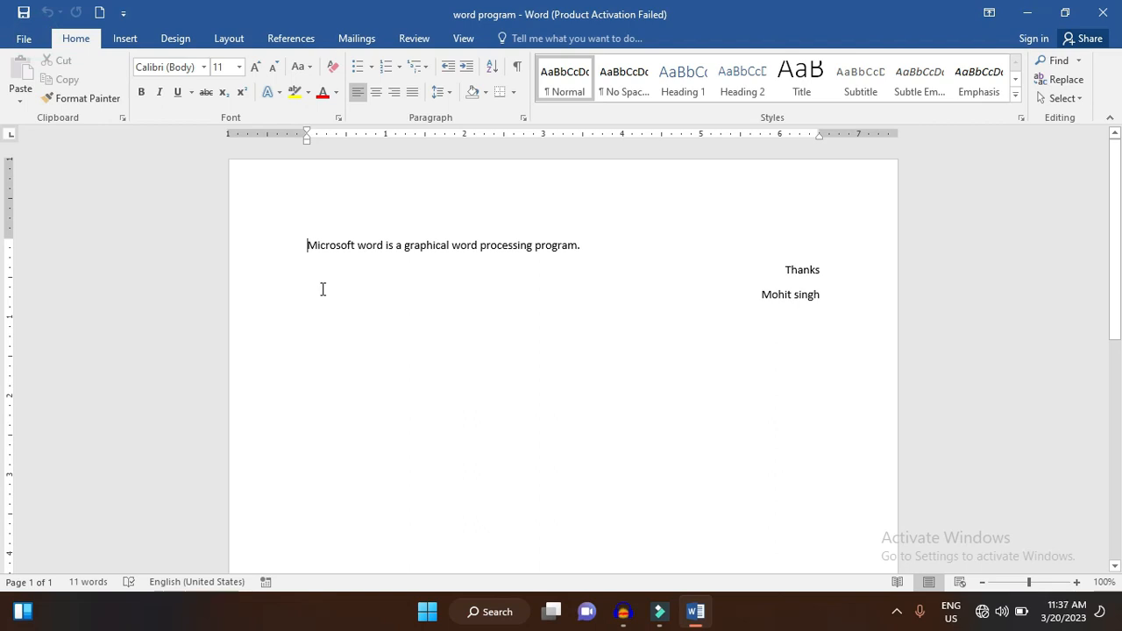
- Create a blank document and bring up the Save As dialog, dismissing it without saving
key("ctrl+n")
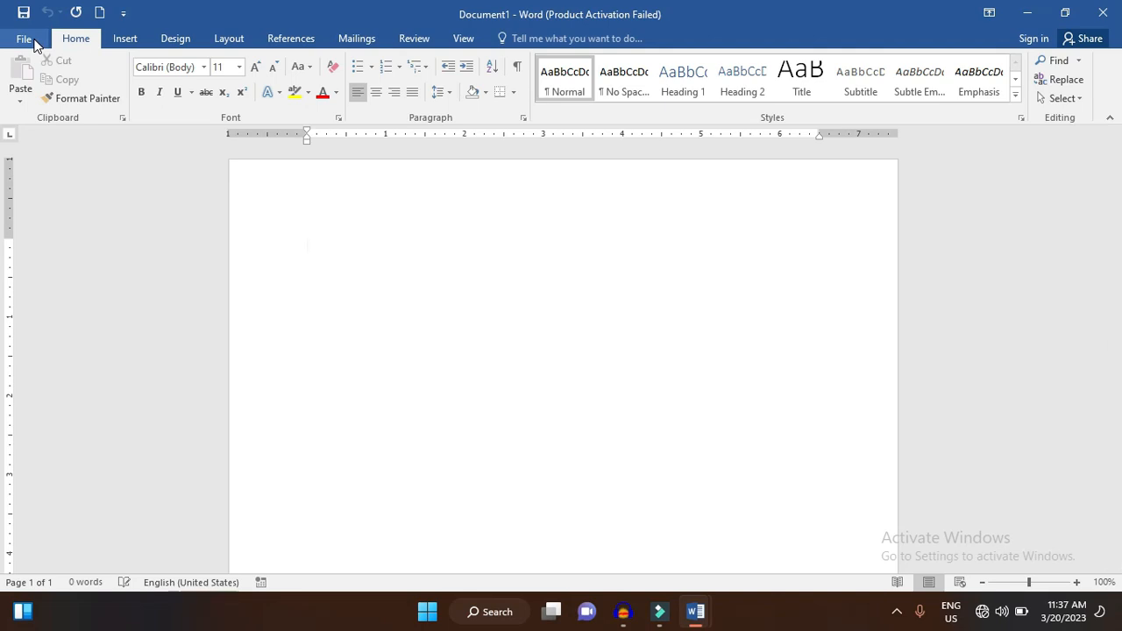
key("F12")
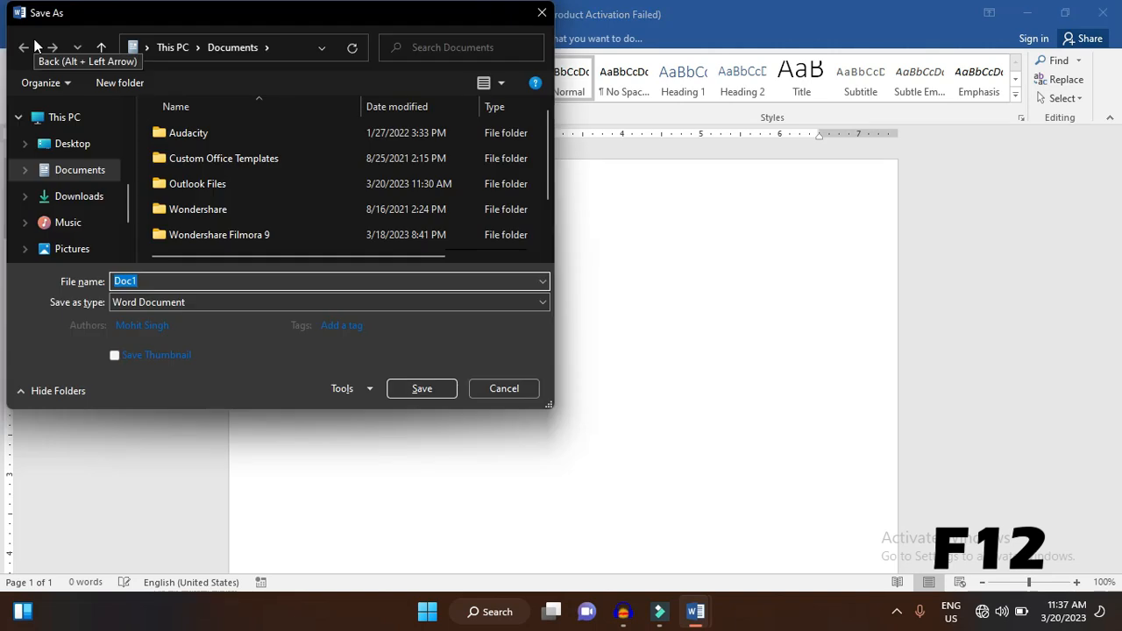
key("Escape")
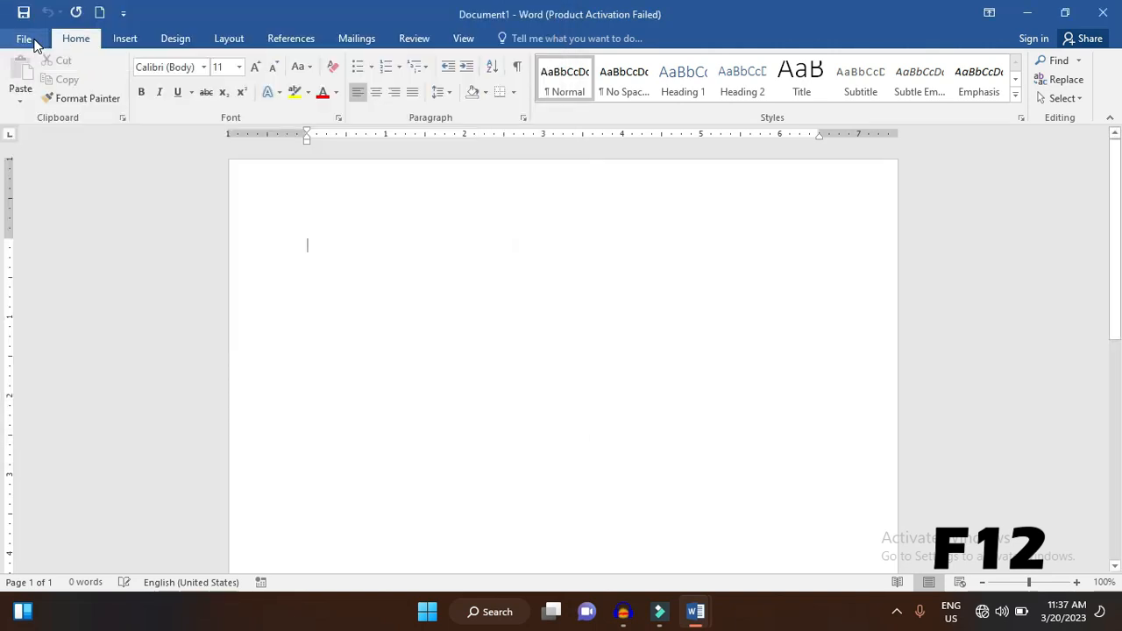
key("ctrl+s")
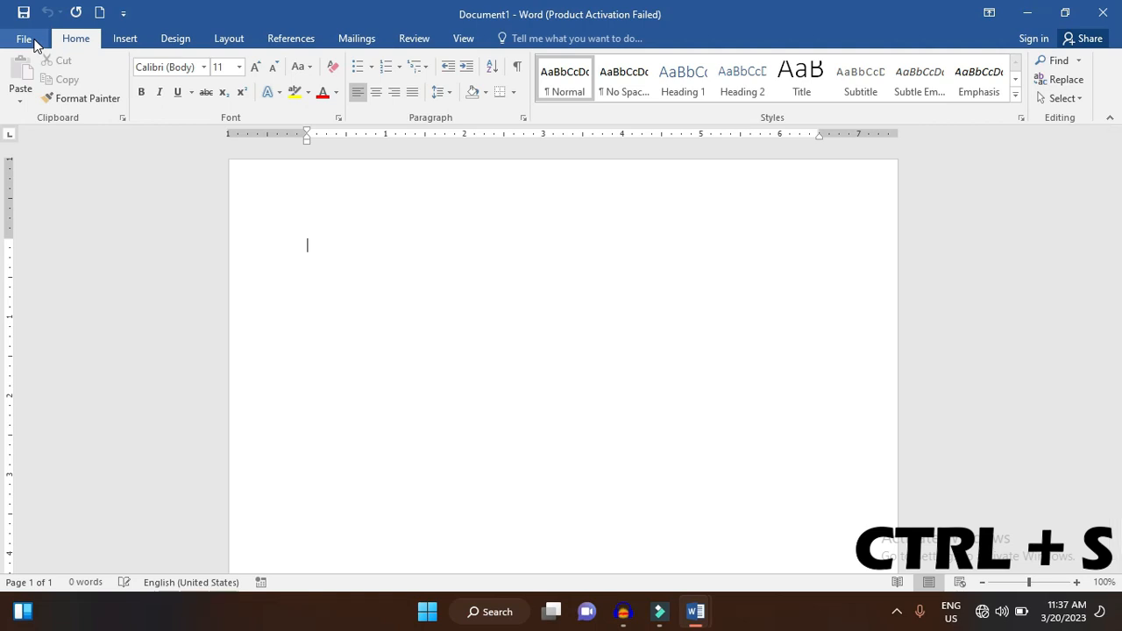
- Open the recent document "What does ALU stand for in the context of computers" and look through its questions
left_click(26, 40)
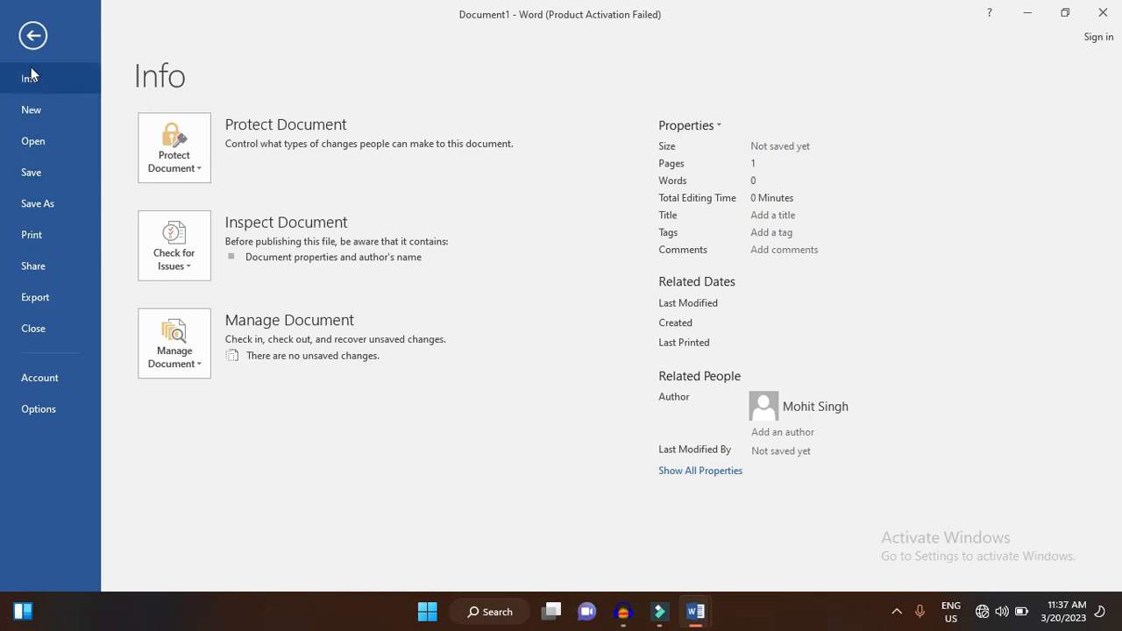
left_click(32, 35)
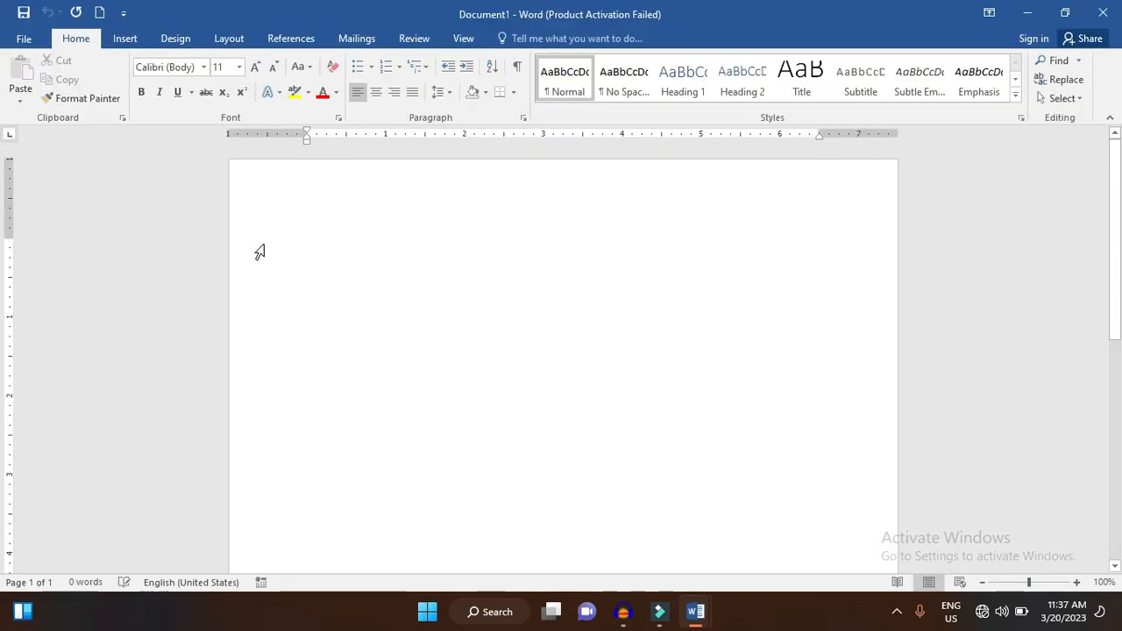
left_click(23, 39)
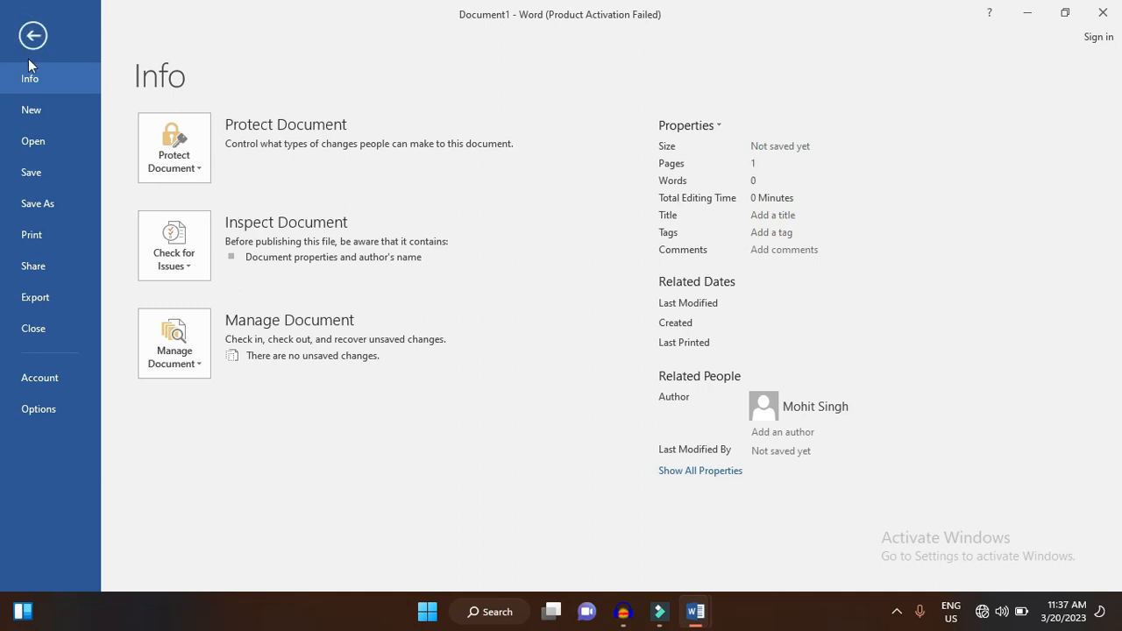
left_click(42, 137)
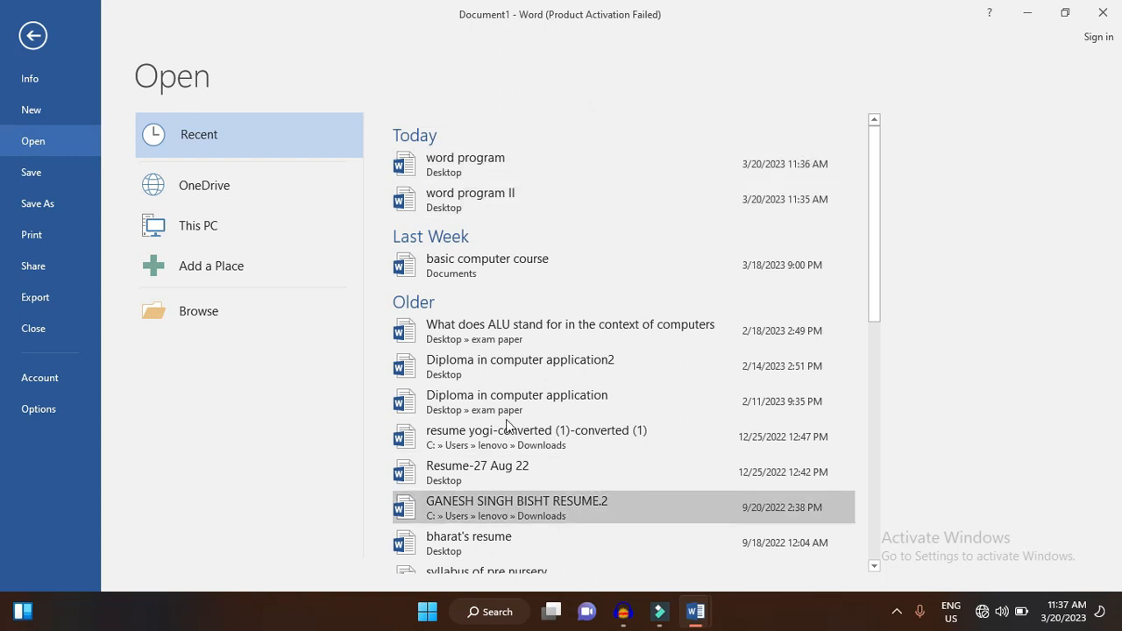
left_click(576, 342)
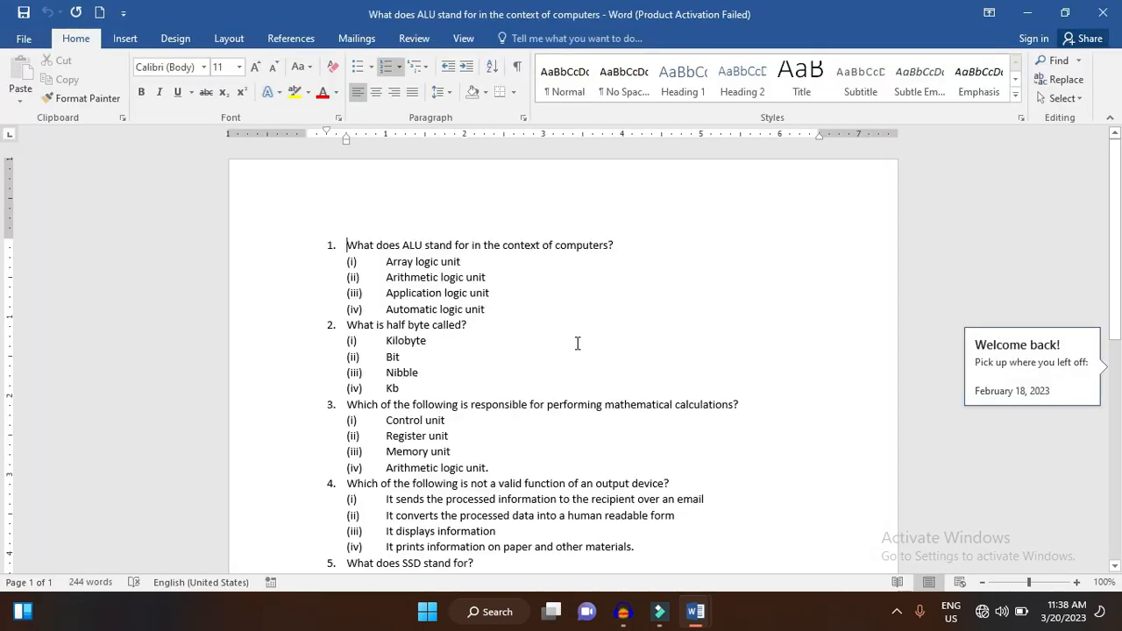
scroll(577, 343, "down", 6)
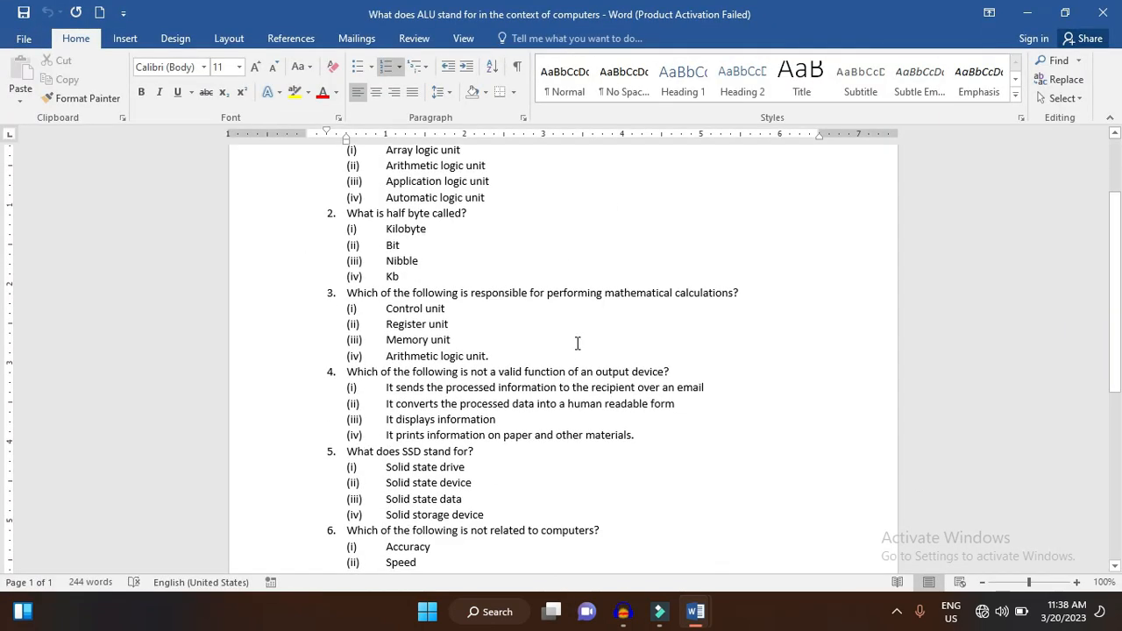
scroll(577, 343, "down", 4)
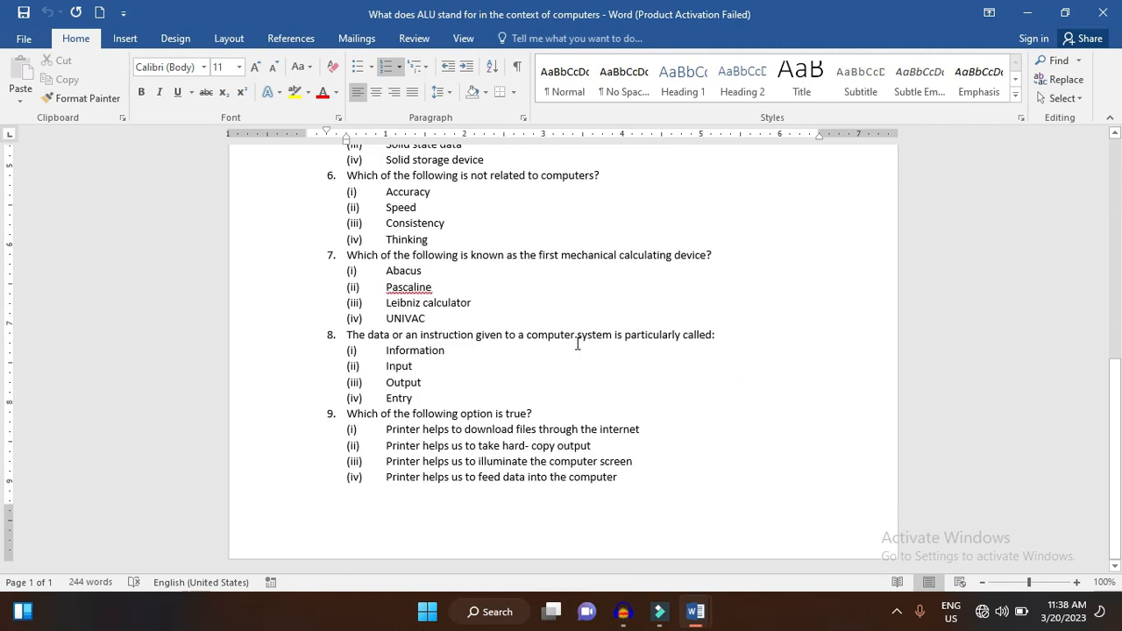
scroll(577, 344, "up", 10)
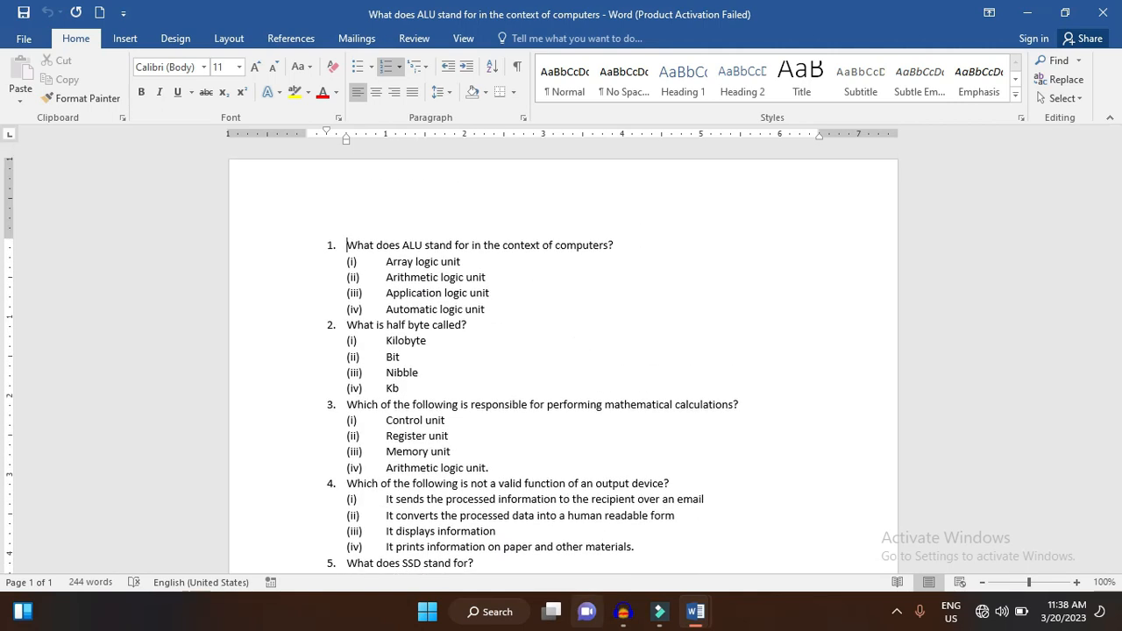
- Close the ALU question document and reopen "What does ALU stand for in the context of computers" from the recent documents
left_click(1103, 12)
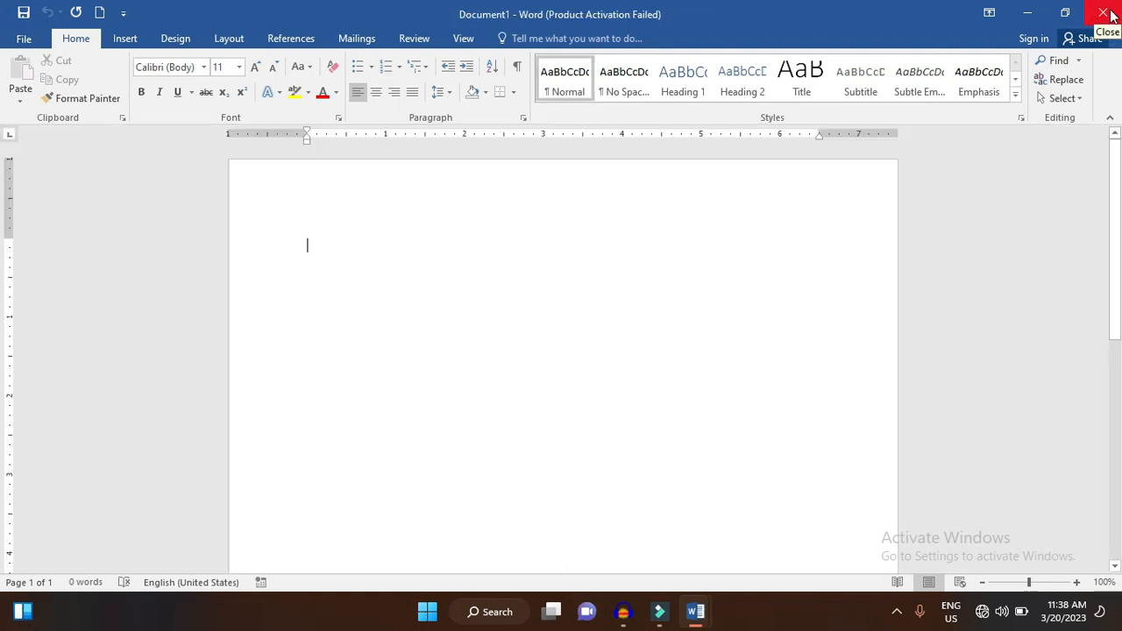
key("ctrl+o")
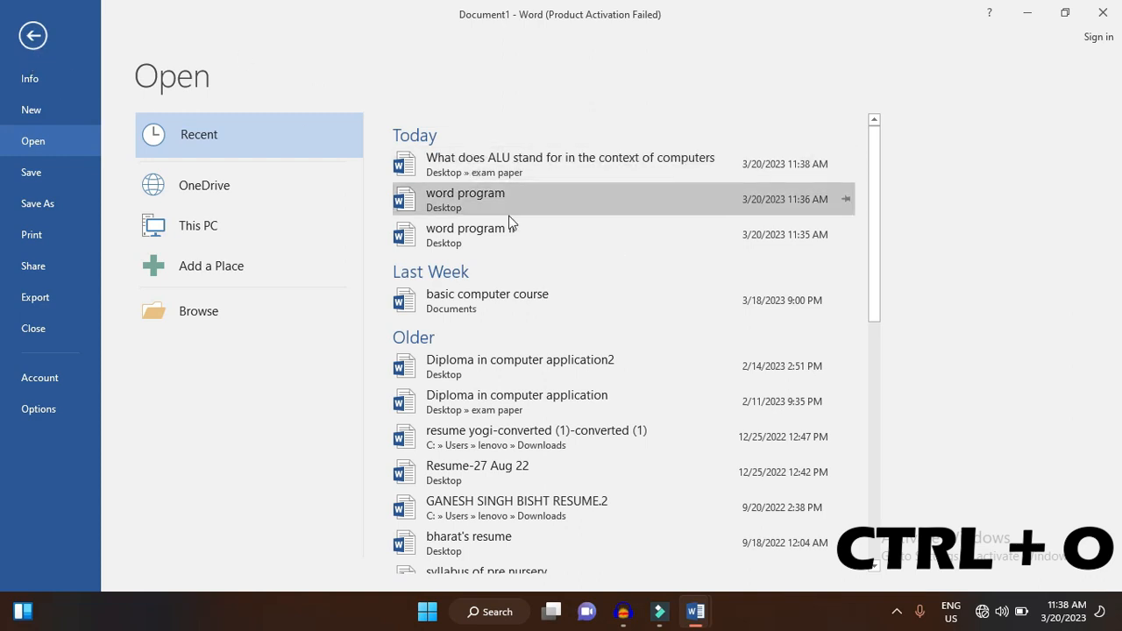
left_click(547, 166)
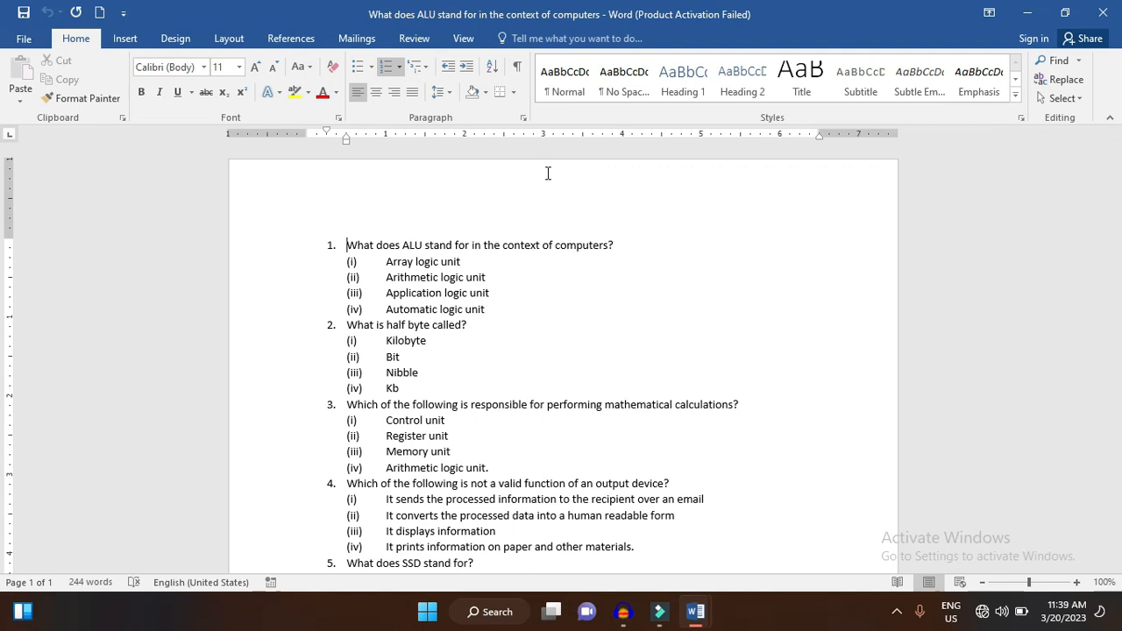
- Review the document's print settings, keeping Microsoft Print to PDF as the printer and viewing the page-range choices, and return to the document
left_click(23, 39)
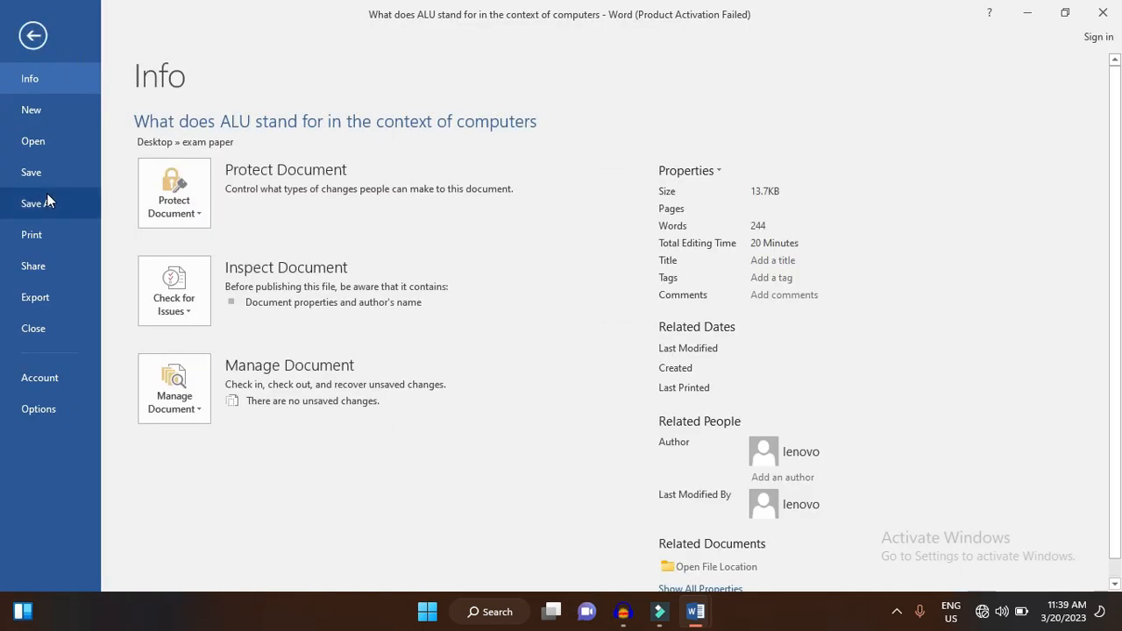
left_click(32, 235)
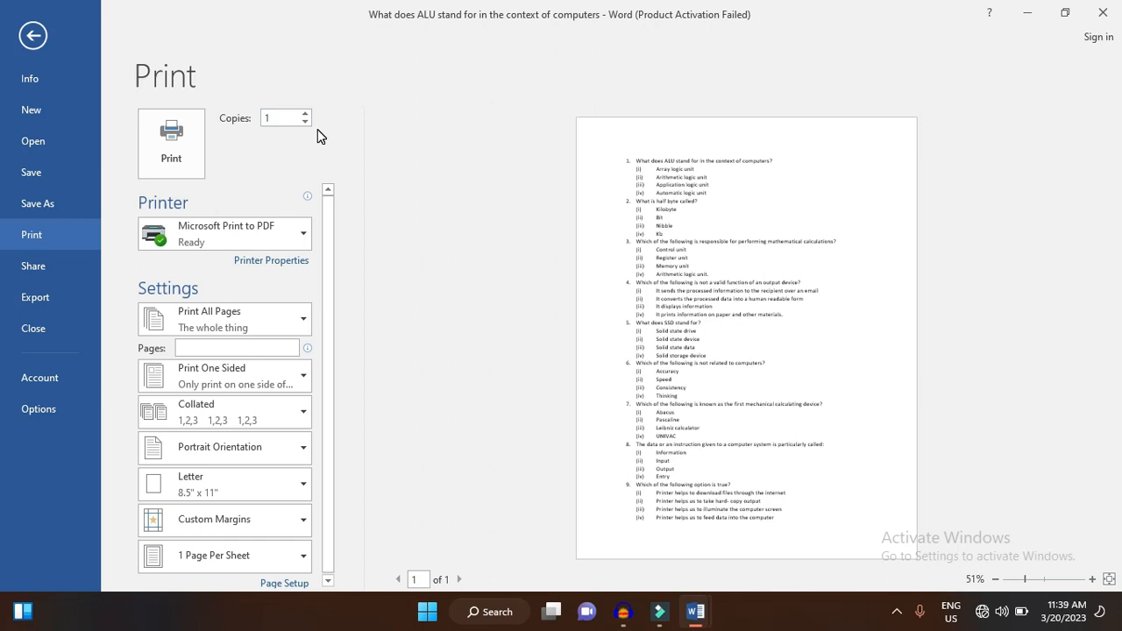
left_click(285, 244)
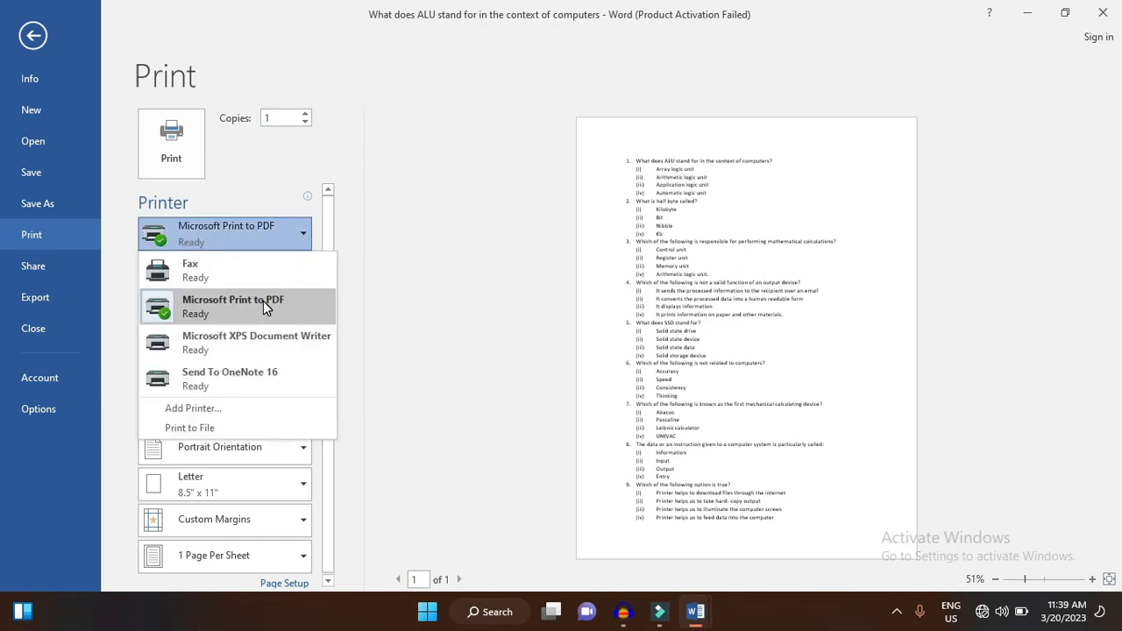
left_click(263, 301)
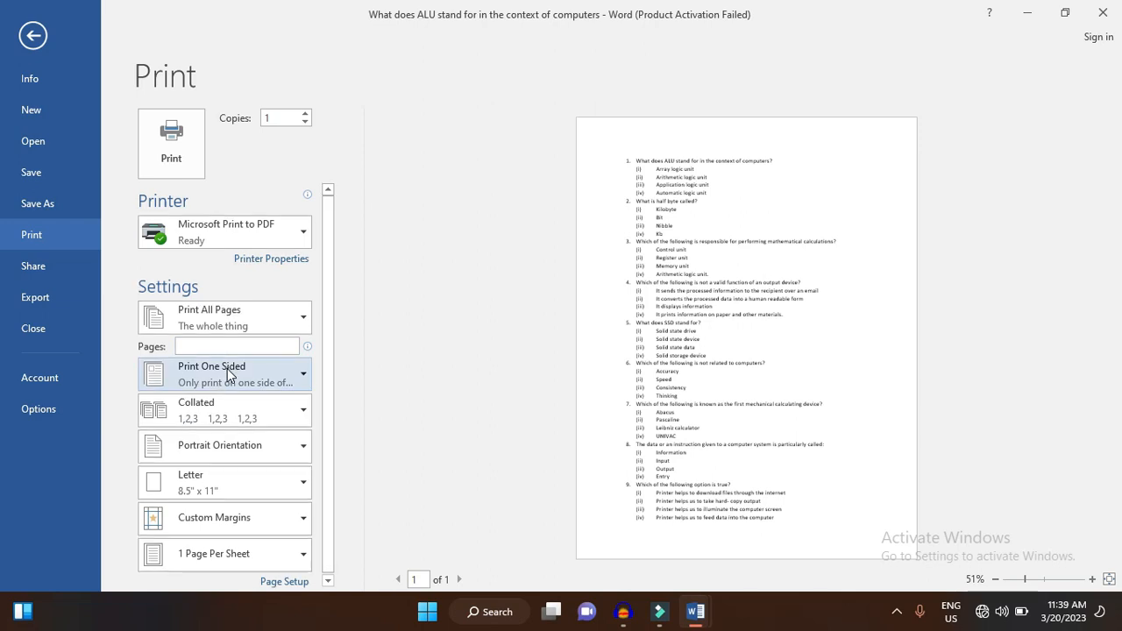
left_click(290, 325)
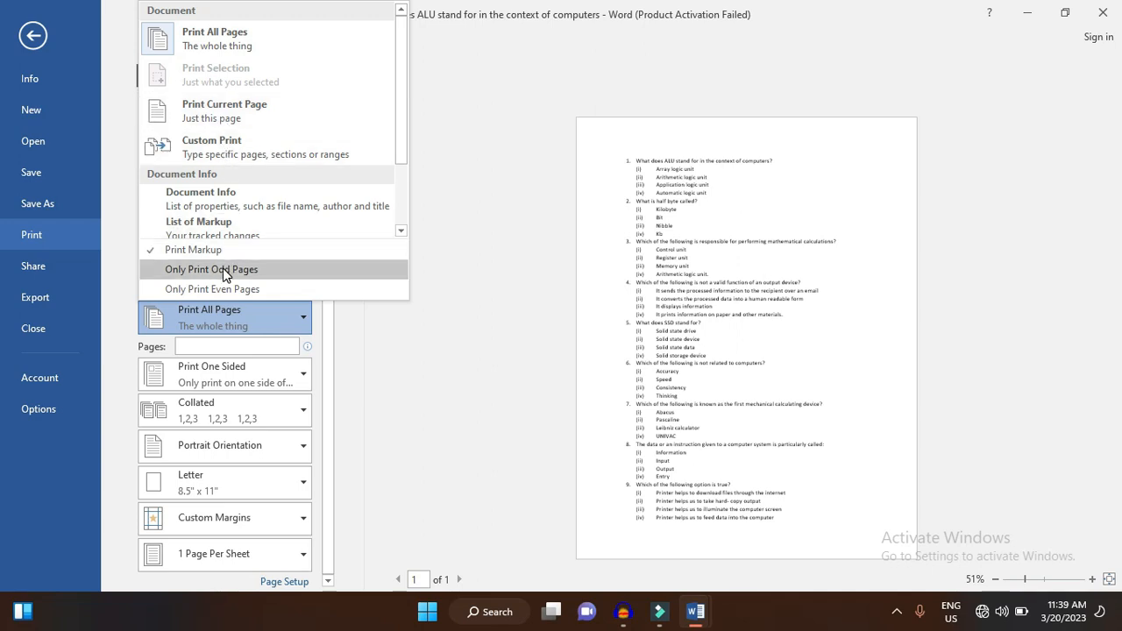
left_click(543, 219)
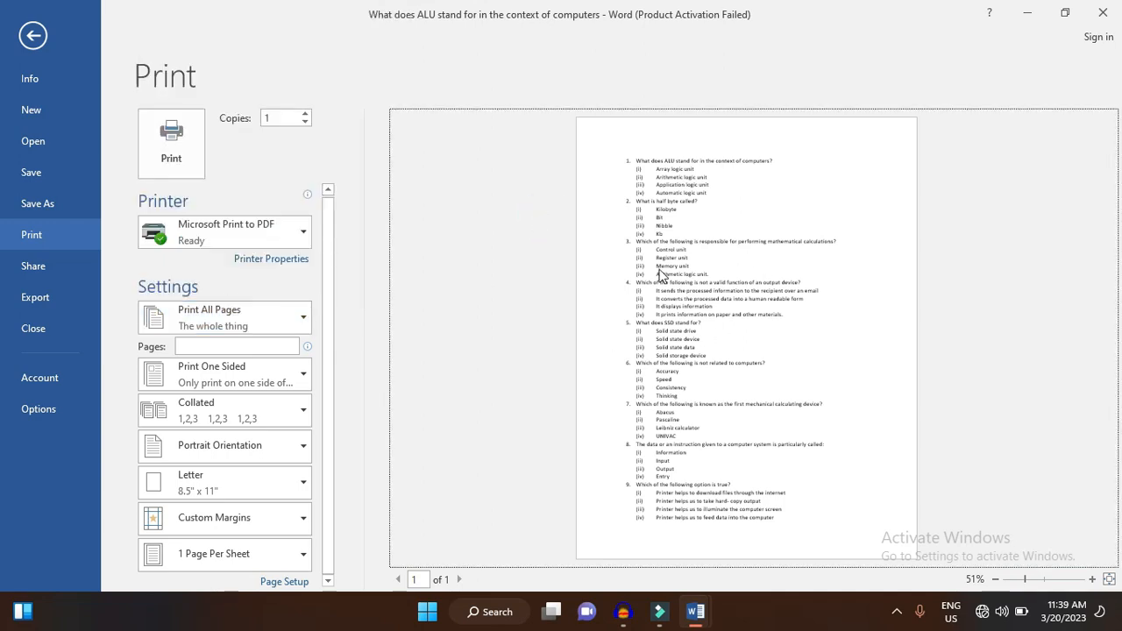
key("Escape")
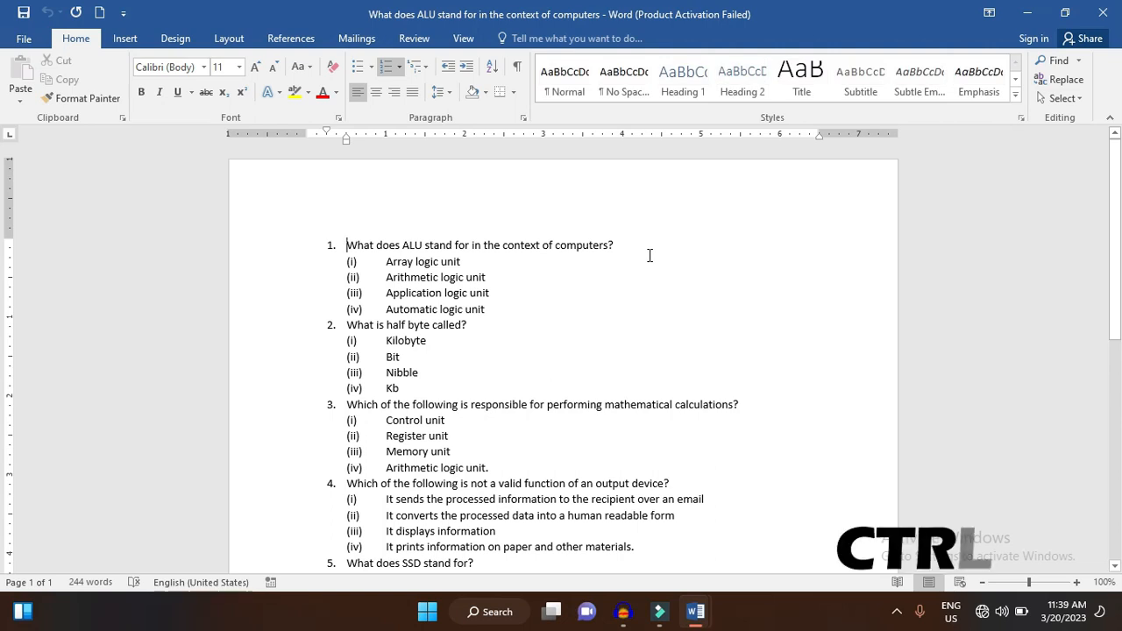
key("ctrl+p")
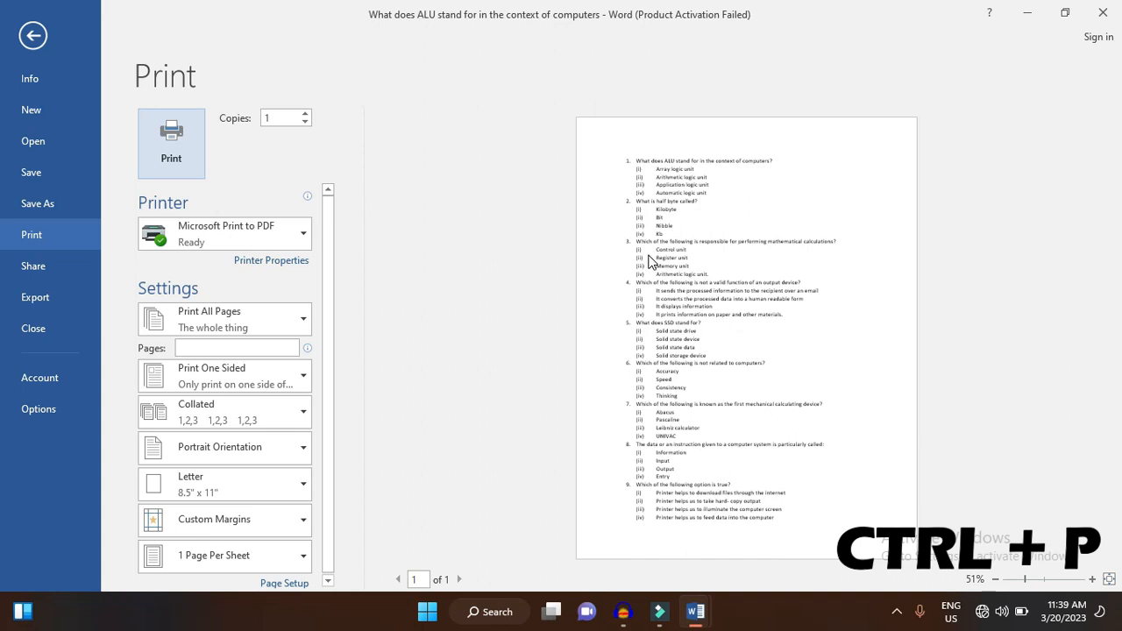
left_click(33, 35)
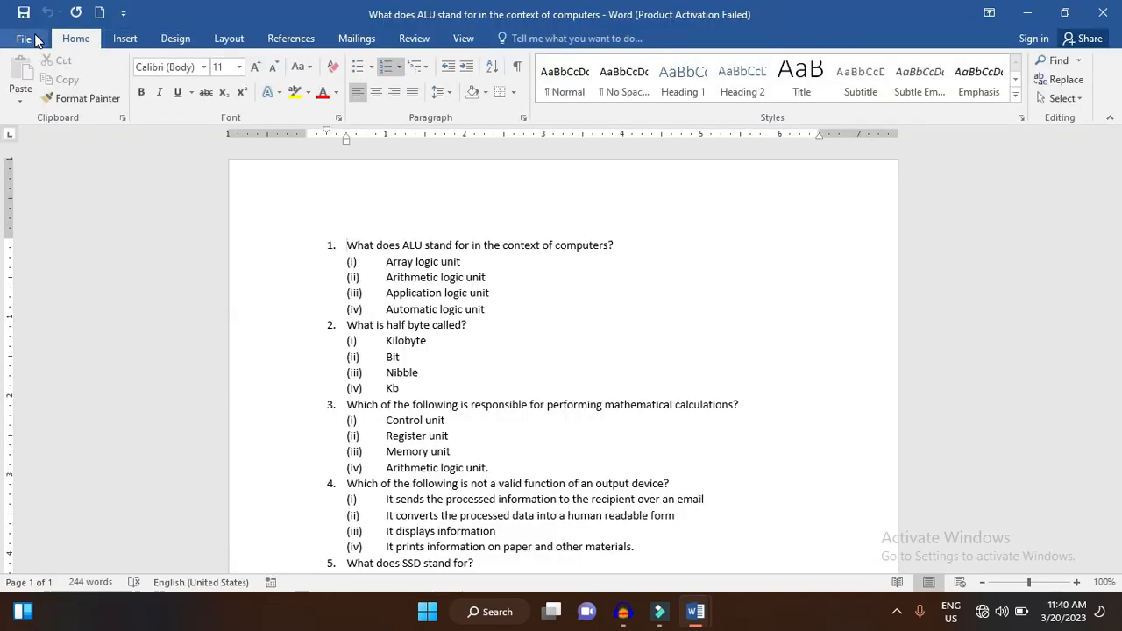
- View the sharing options and export the document to the Desktop as a PDF named "que paper"
left_click(34, 39)
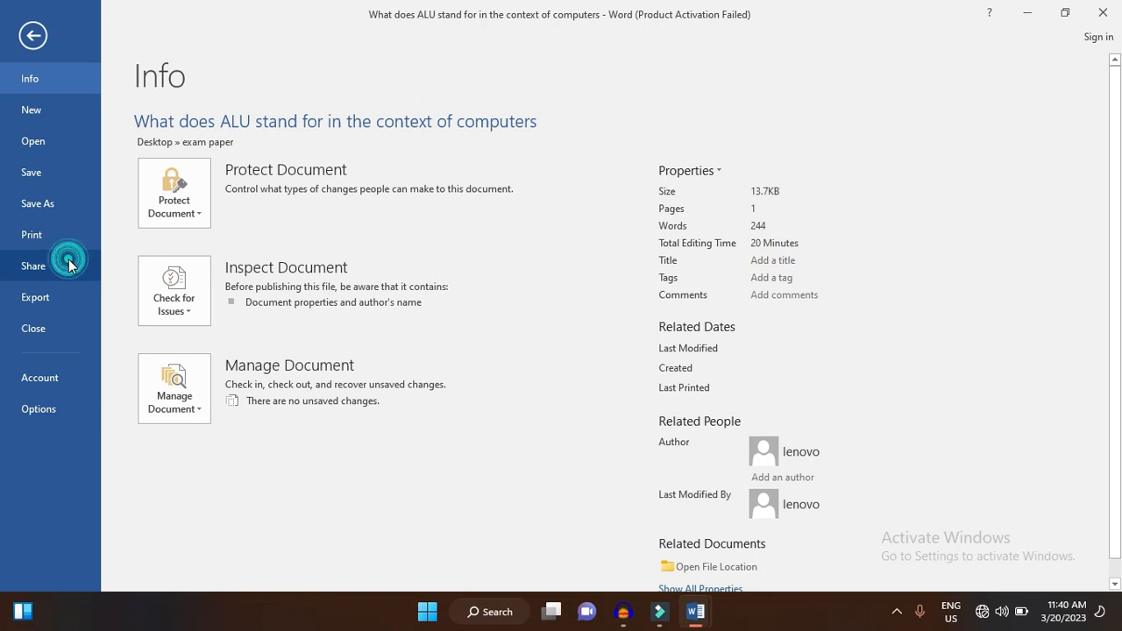
left_click(68, 260)
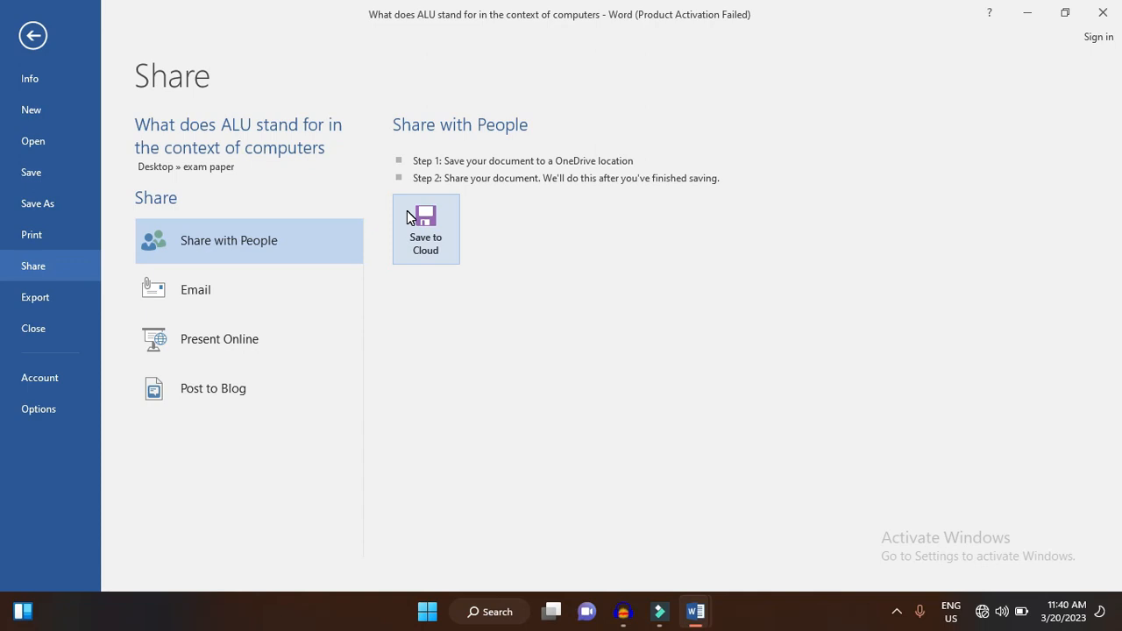
left_click(80, 297)
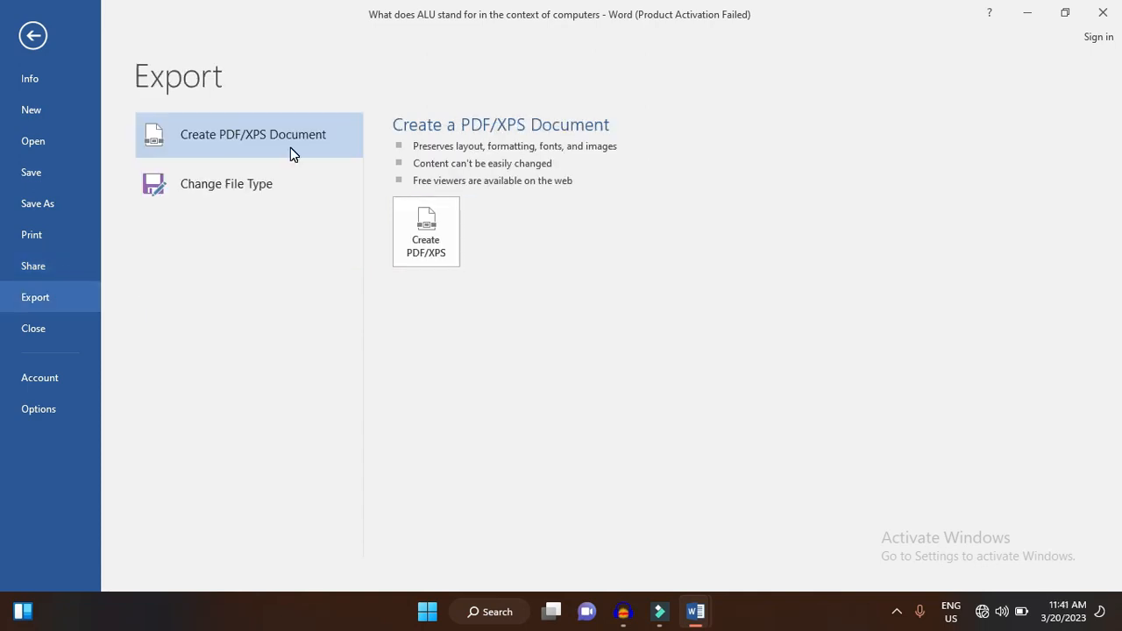
left_click(407, 221)
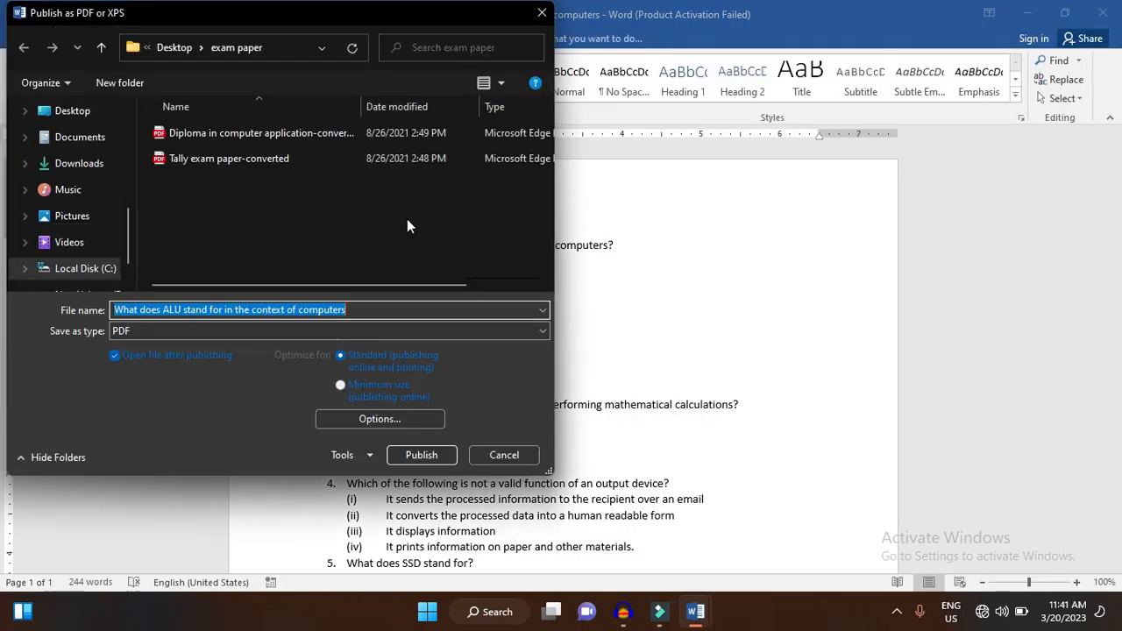
type("que paper")
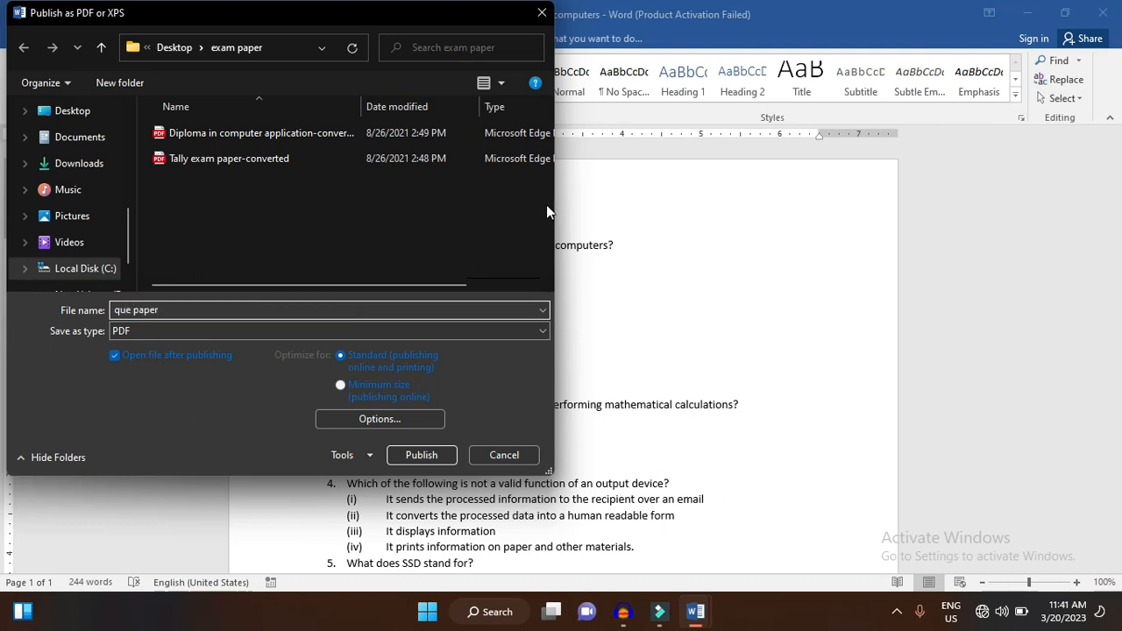
left_click(60, 109)
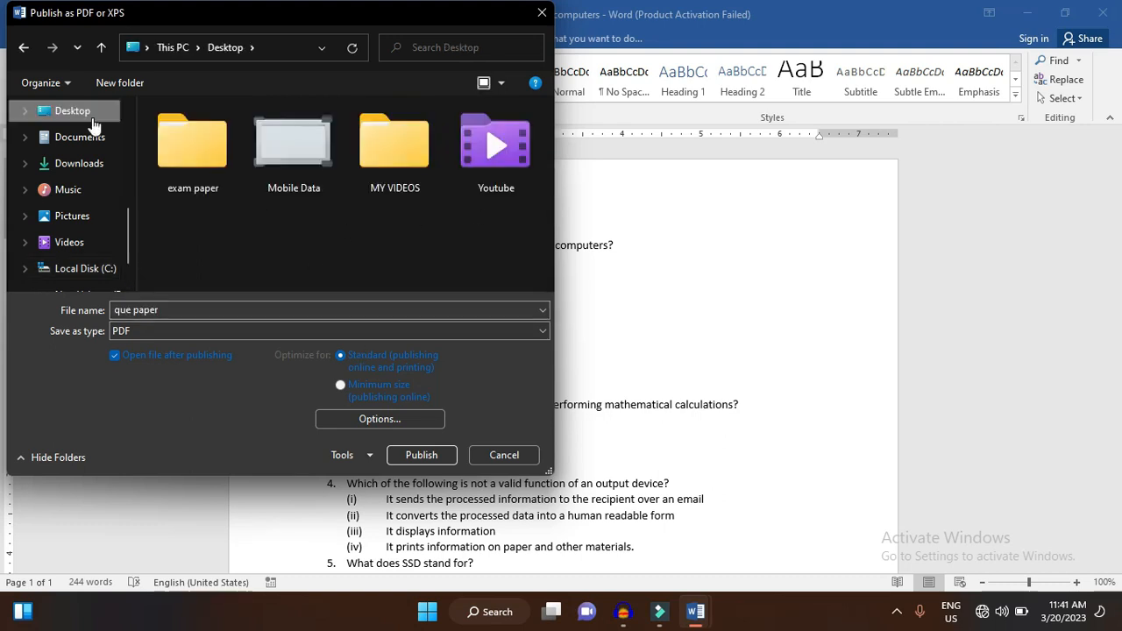
left_click(423, 455)
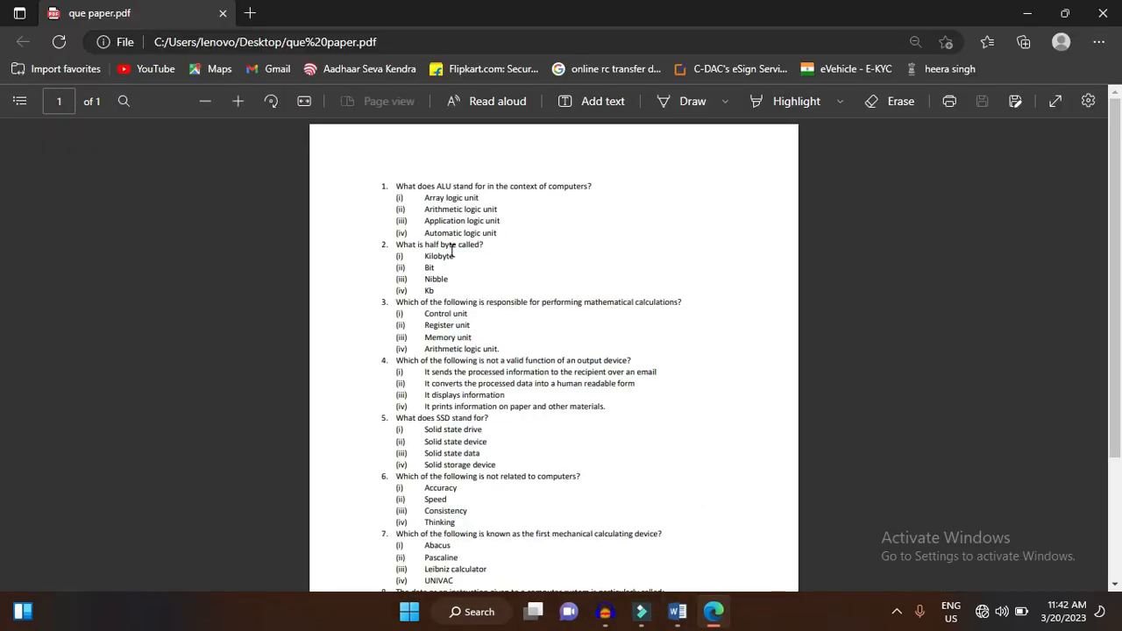
- Look through the exported "que paper" PDF, and close both it and the ALU question document
scroll(451, 250, "down", 3)
scroll(452, 250, "up", 3)
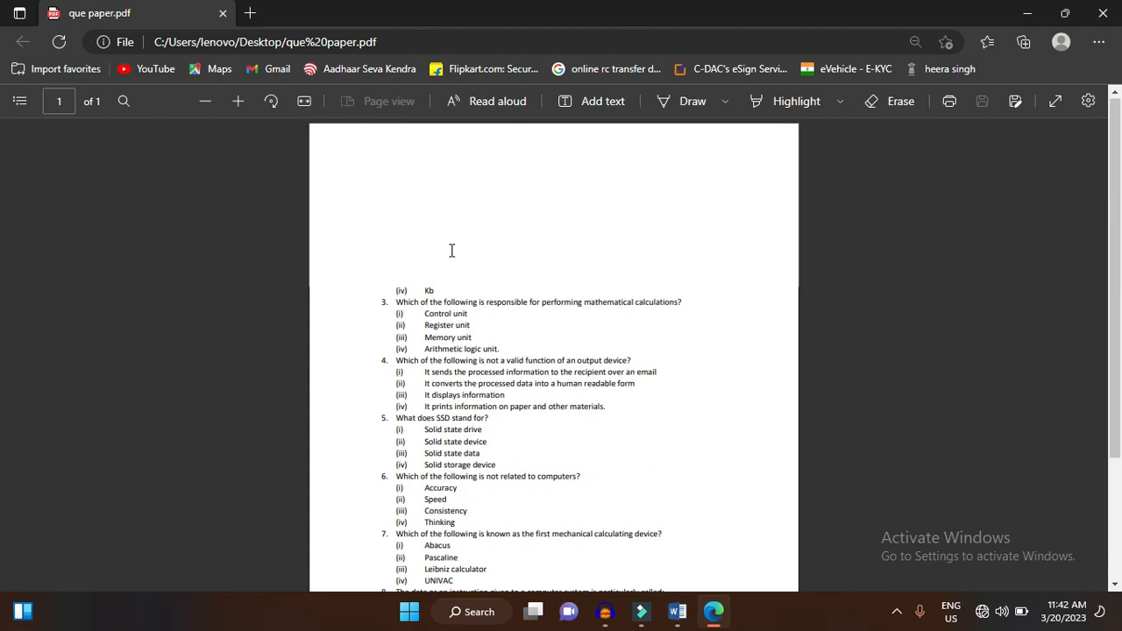
scroll(452, 250, "down", 3)
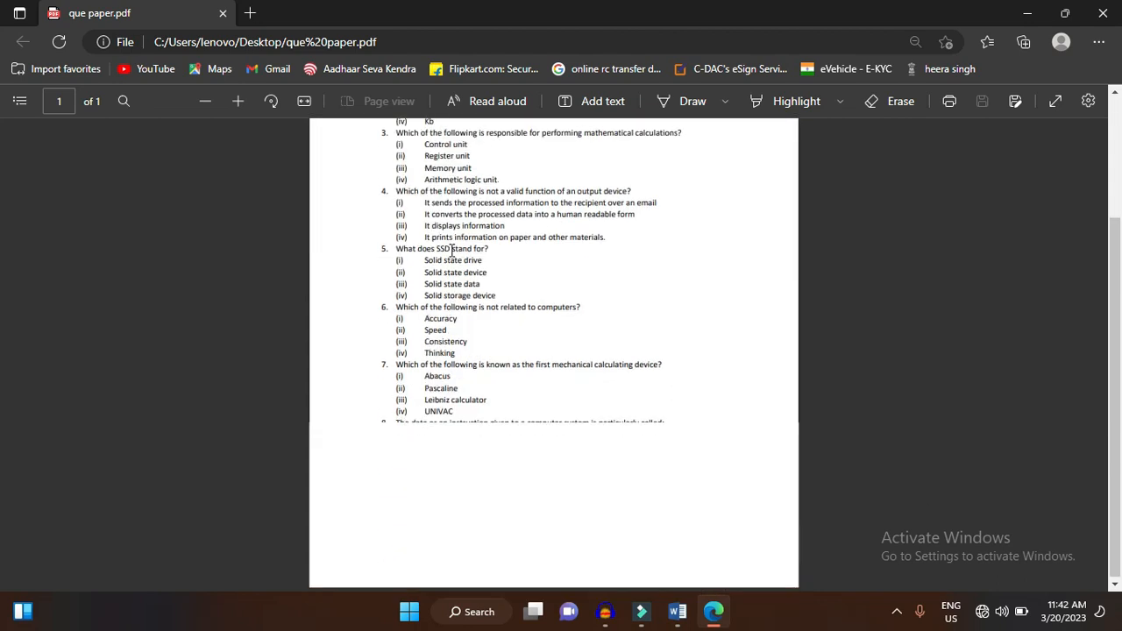
left_click(1105, 12)
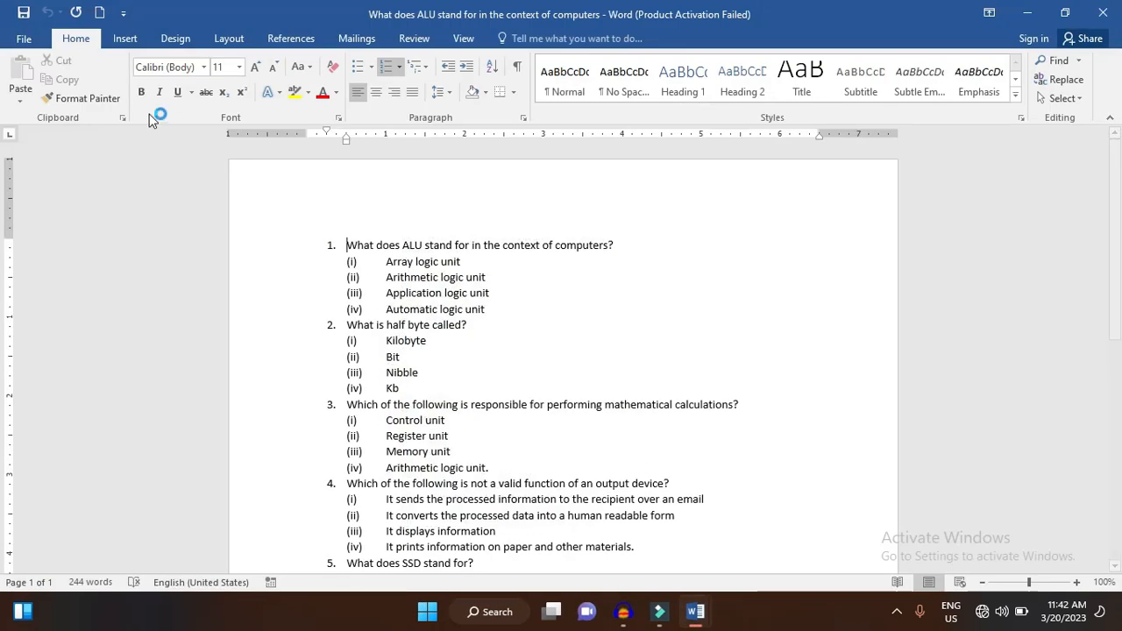
left_click(24, 39)
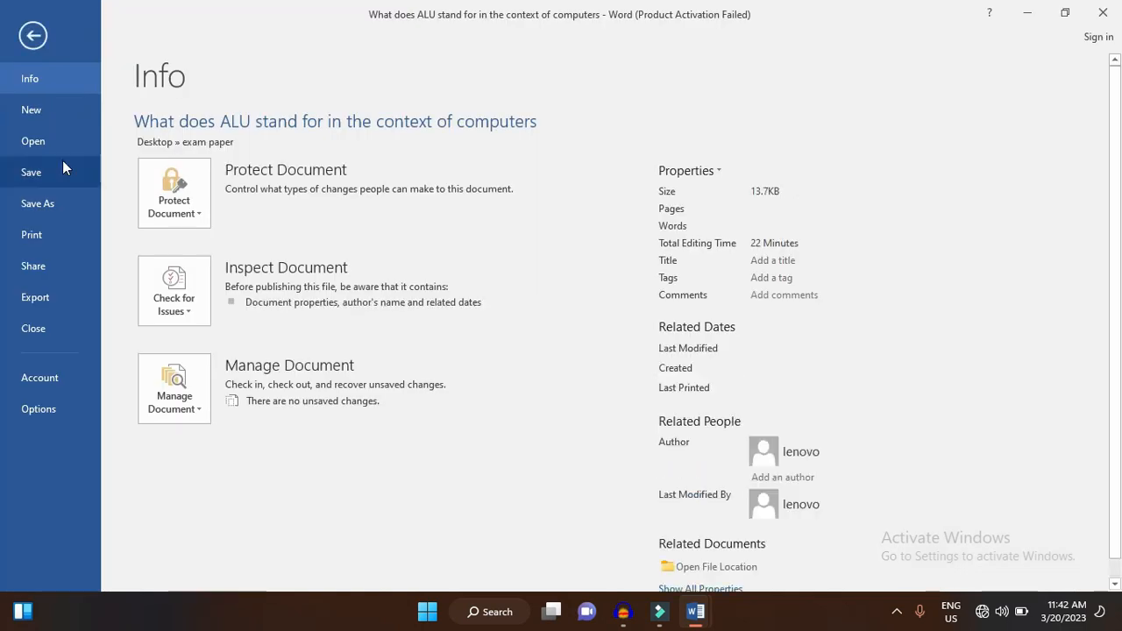
left_click(35, 329)
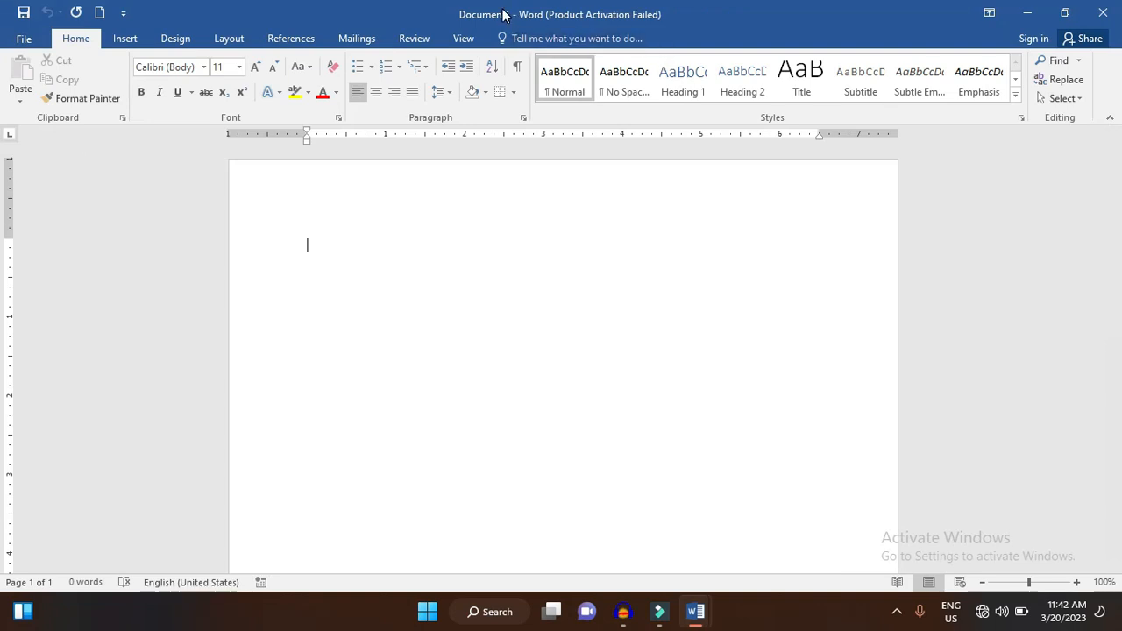
- Try the Dark Gray and White Office themes and check how the White theme looks on the document's ribbon
left_click(24, 38)
left_click(65, 376)
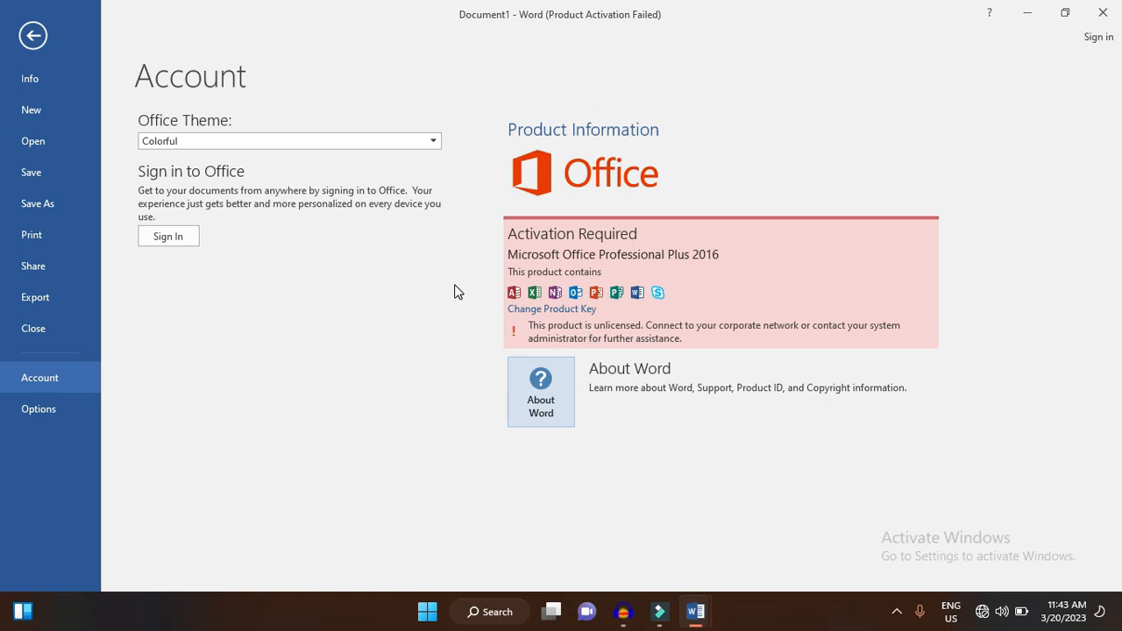
left_click(194, 144)
left_click(194, 176)
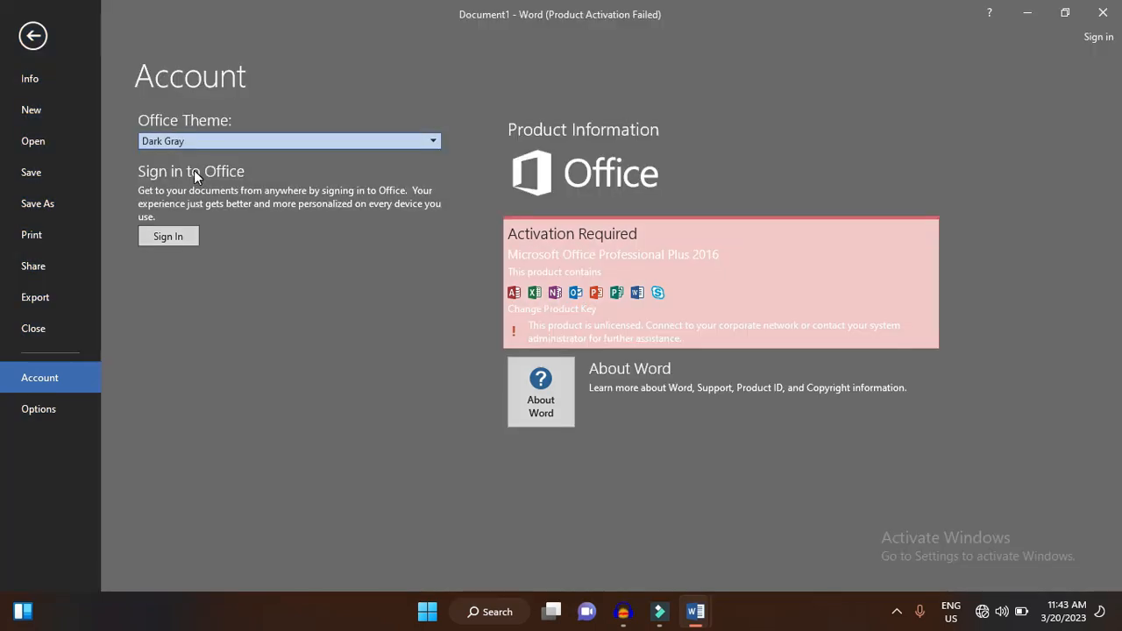
left_click(210, 142)
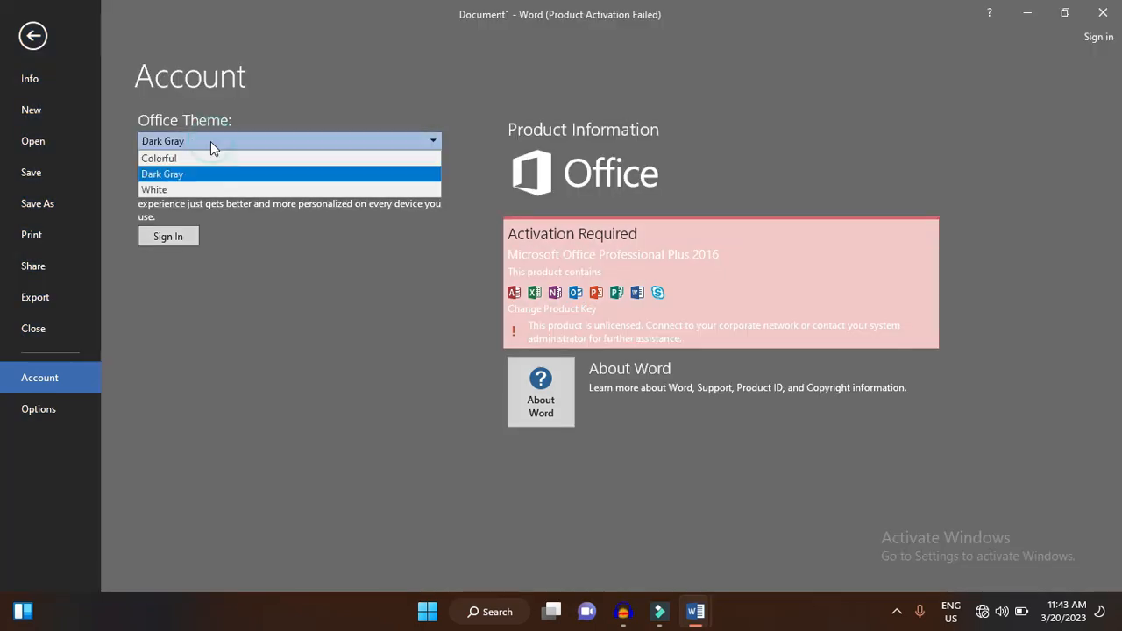
left_click(184, 190)
left_click(35, 35)
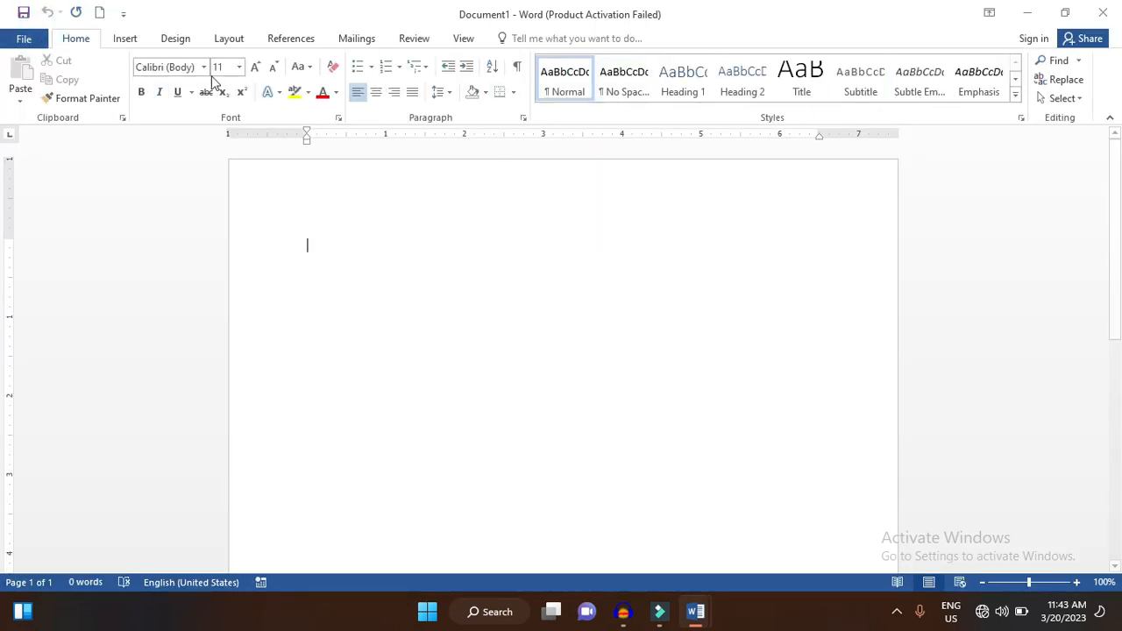
left_click(130, 40)
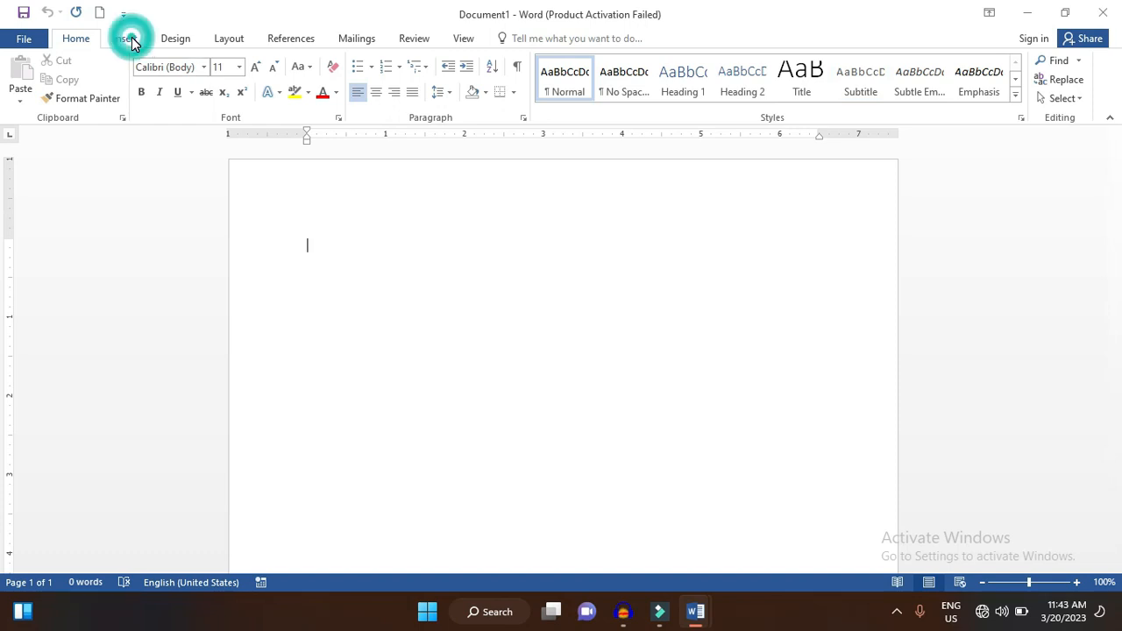
left_click(178, 42)
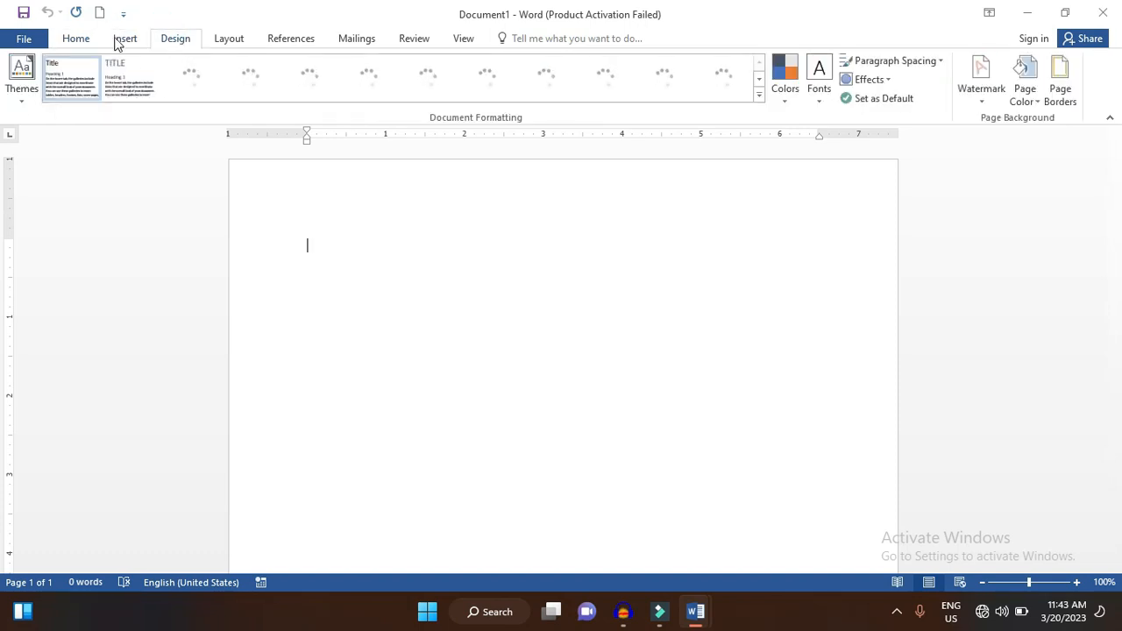
- Set the Office theme to Colorful and return to the document
left_click(24, 38)
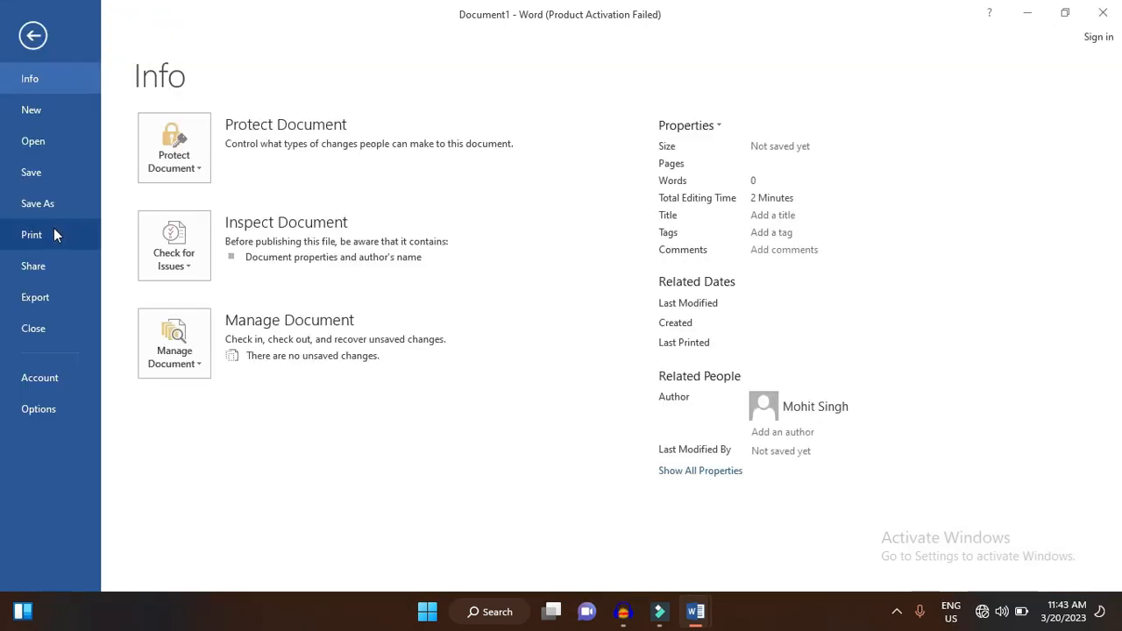
left_click(45, 378)
left_click(224, 143)
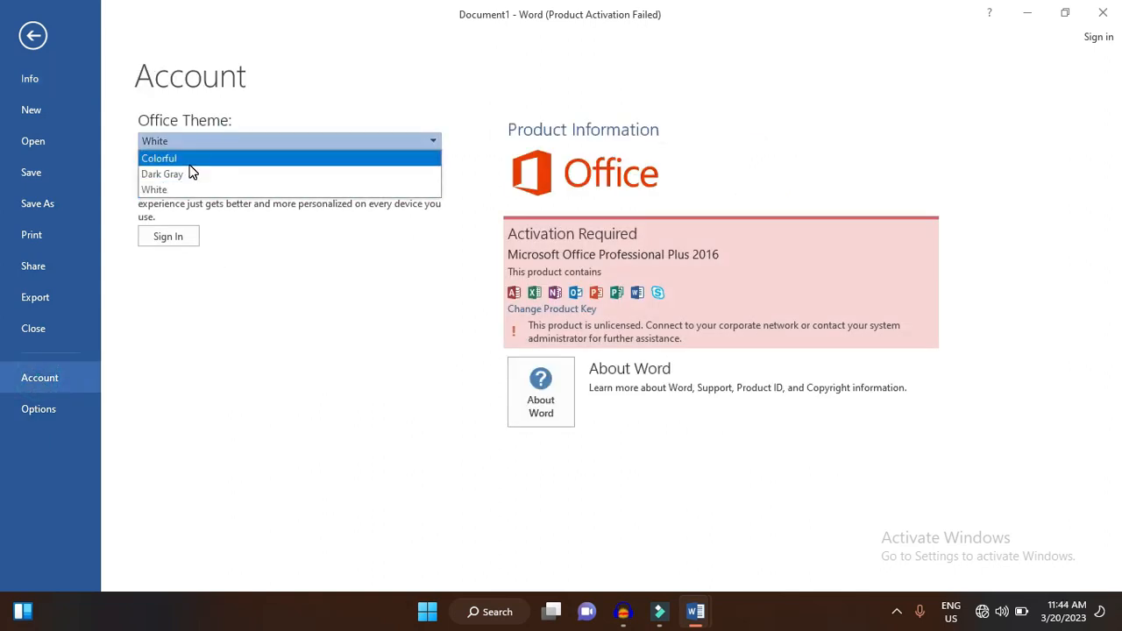
left_click(224, 159)
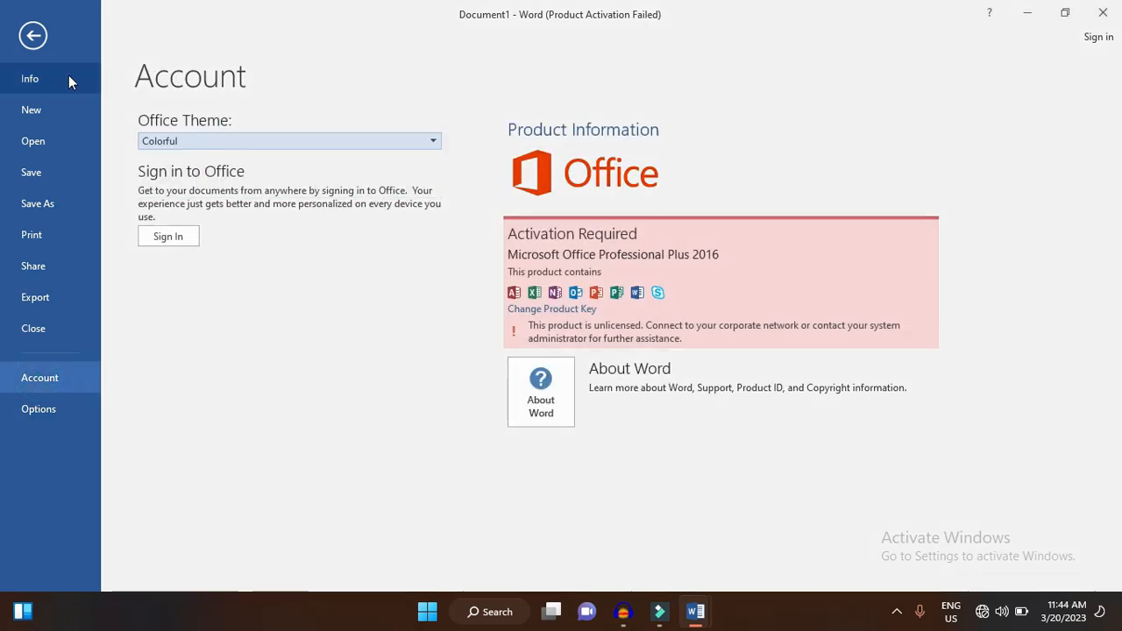
left_click(40, 40)
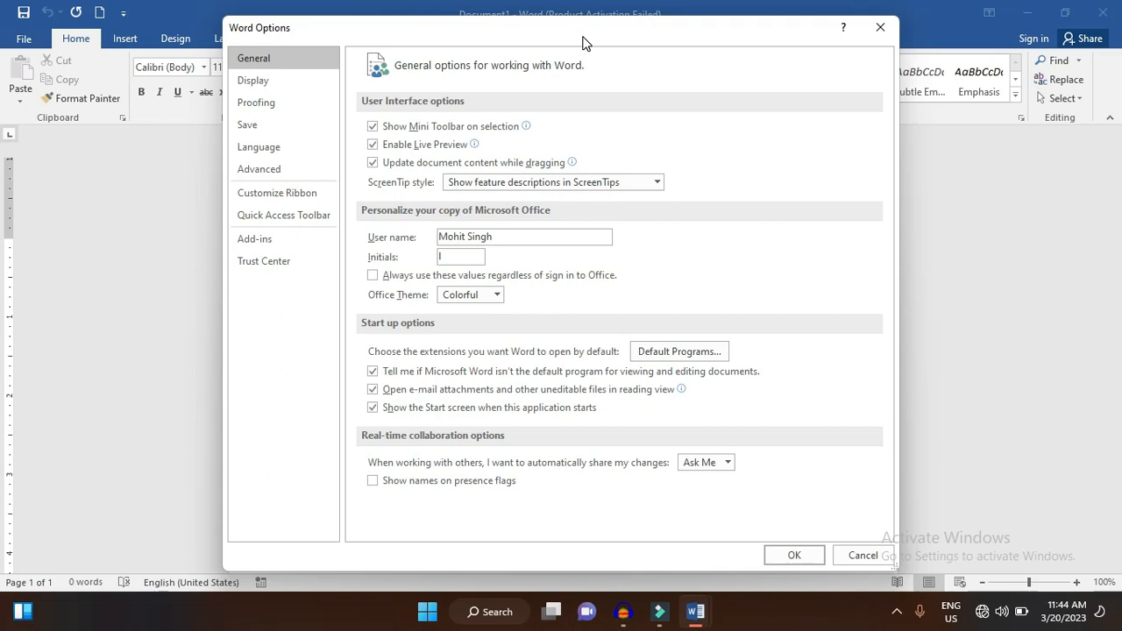
- Look through the Display, Proofing and Advanced categories of the Word Options
left_click_drag(586, 43, 741, 44)
left_click(408, 81)
left_click(428, 105)
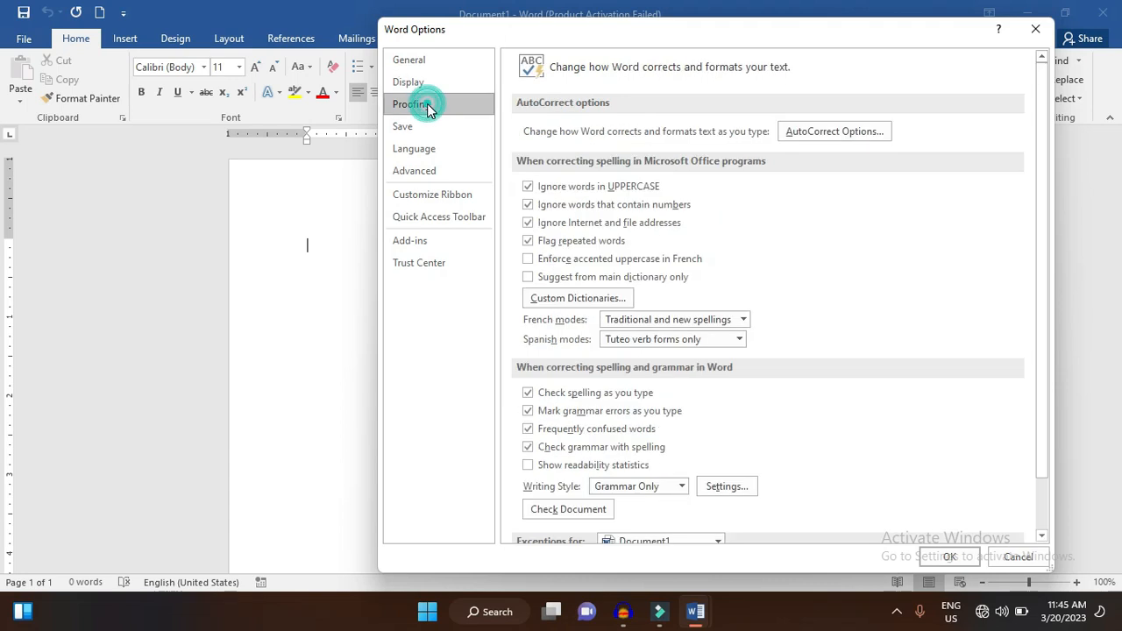
left_click(429, 169)
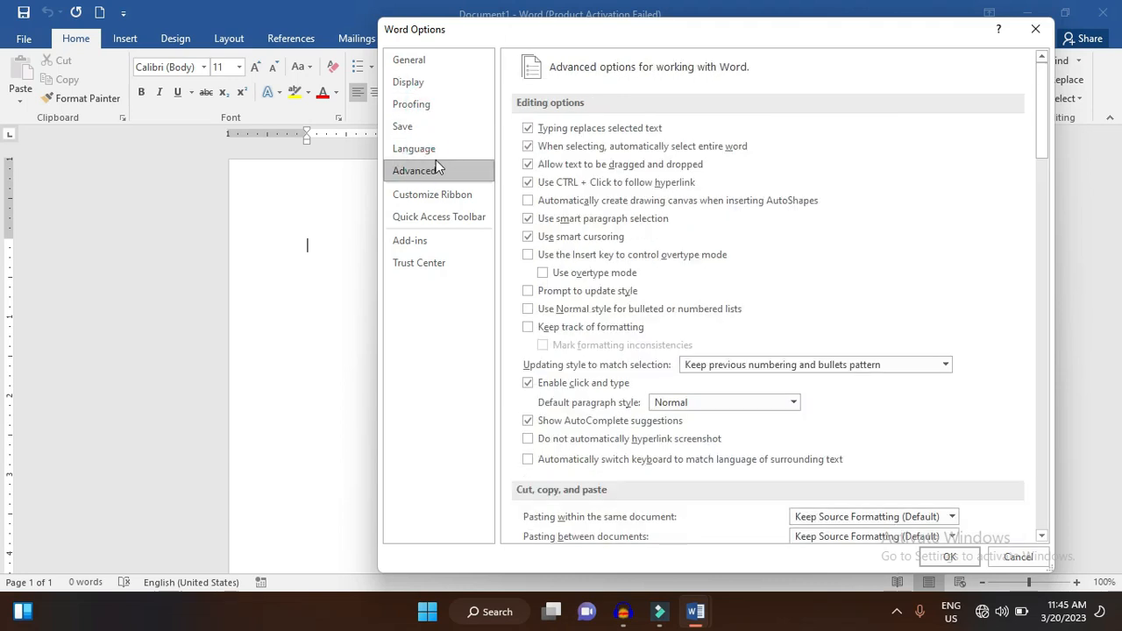
- Enable the Developer tab in the ribbon customization, apply the change and open that tab
left_click(475, 197)
left_click(471, 37)
left_click_drag(471, 37, 248, 196)
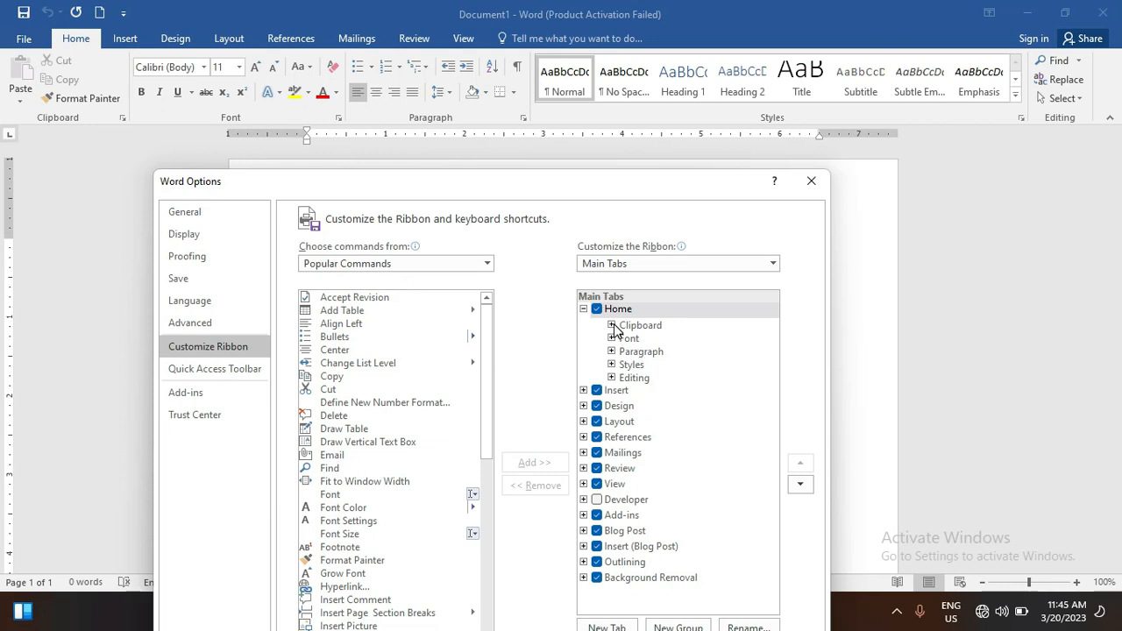
left_click(596, 501)
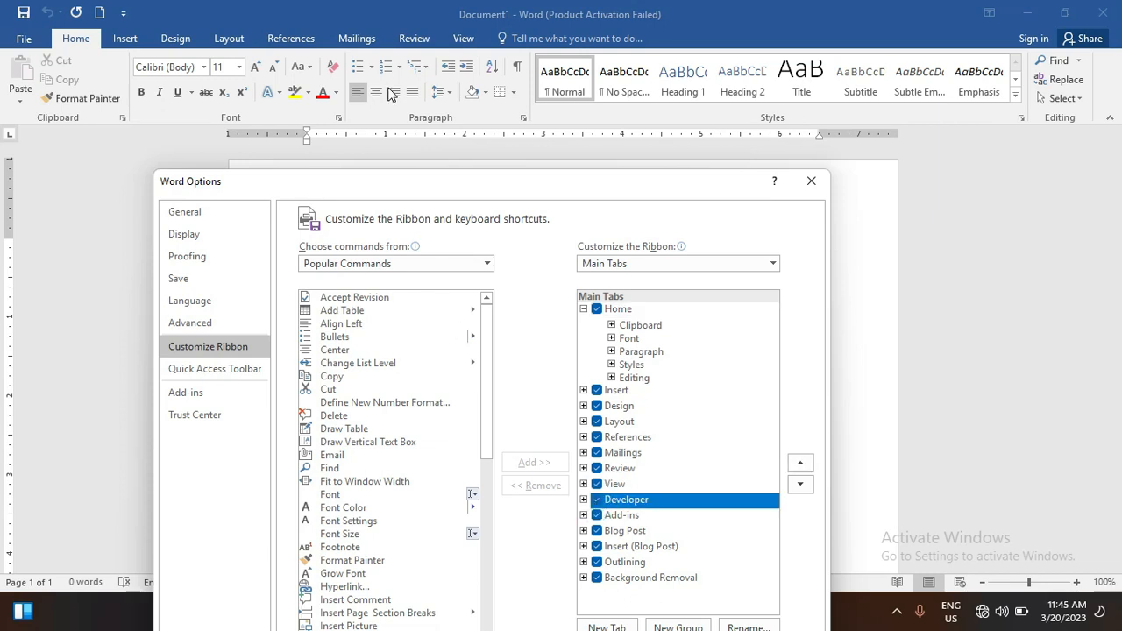
left_click_drag(489, 182, 509, 68)
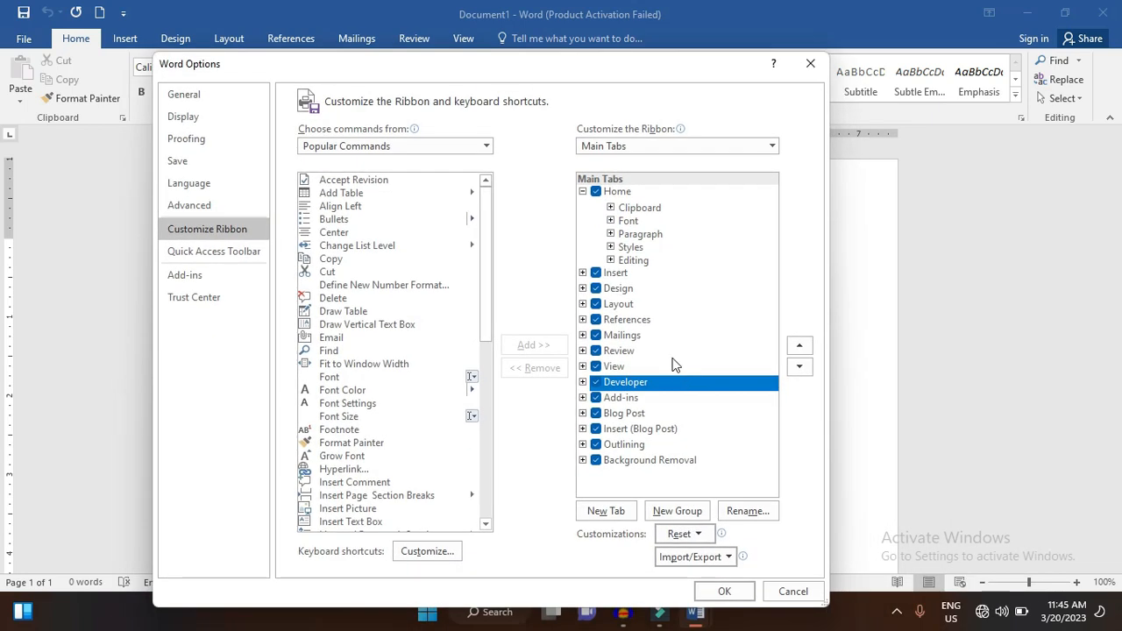
left_click(734, 592)
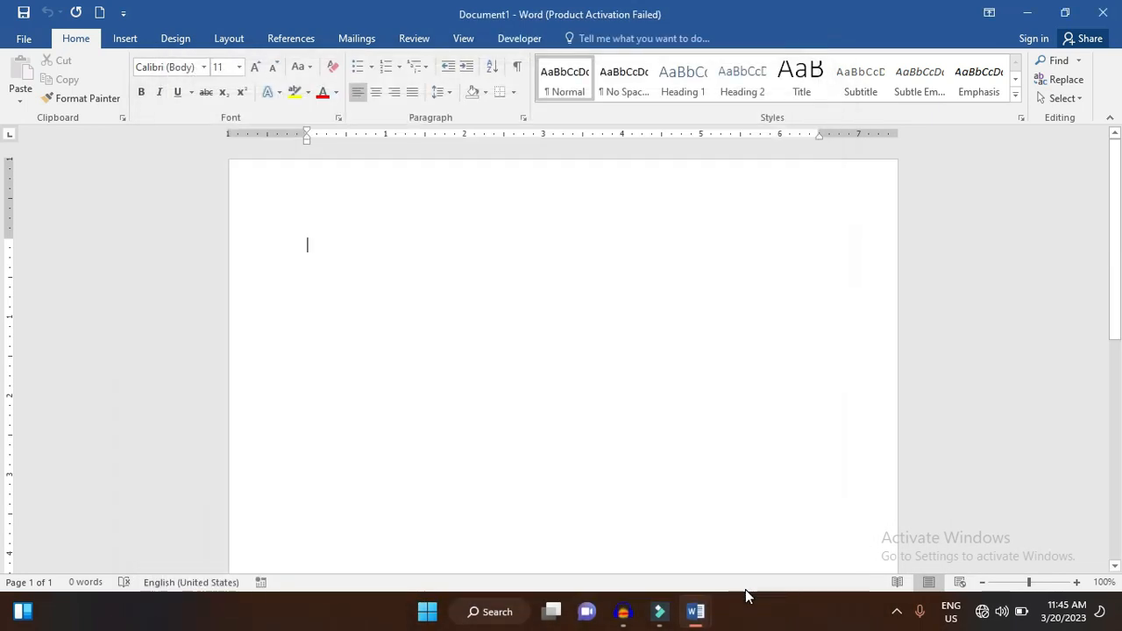
left_click(510, 39)
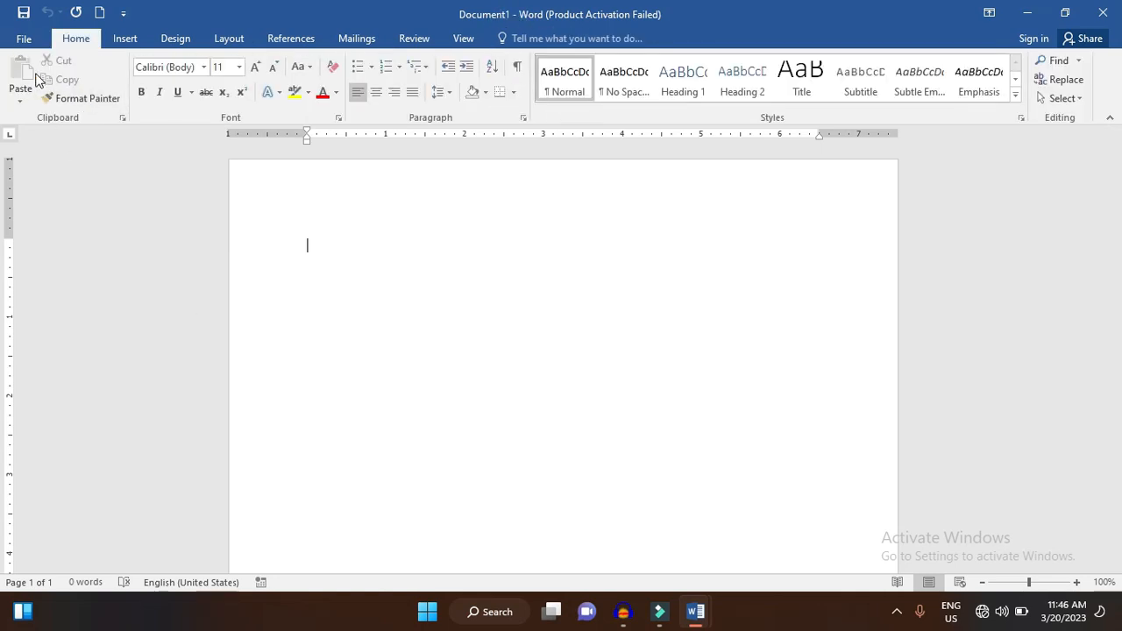
left_click(25, 42)
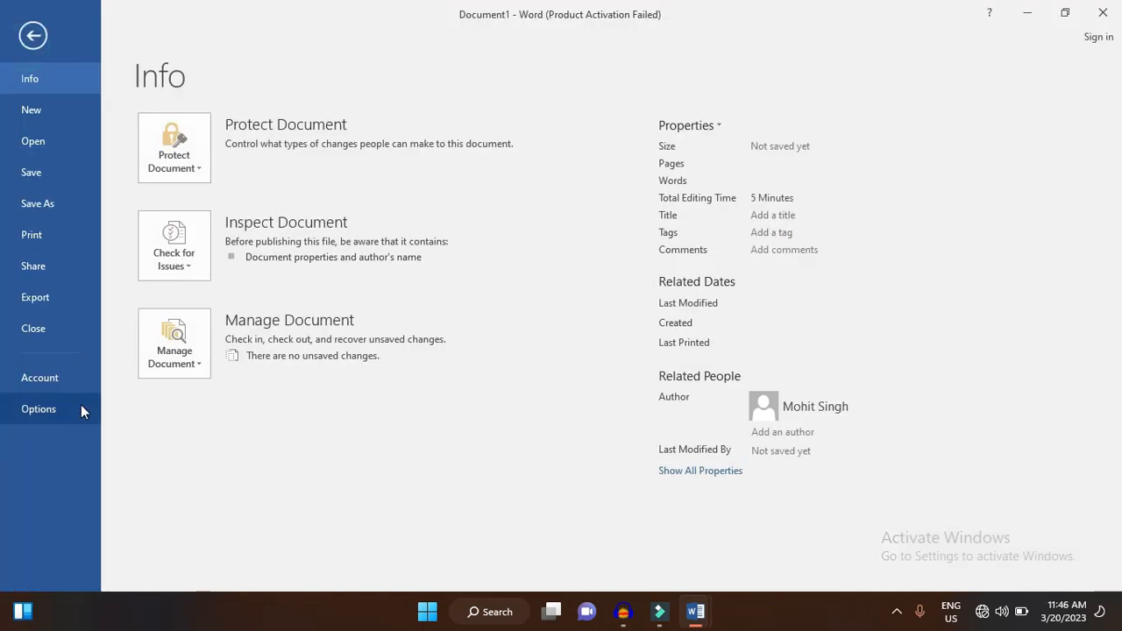
left_click(33, 37)
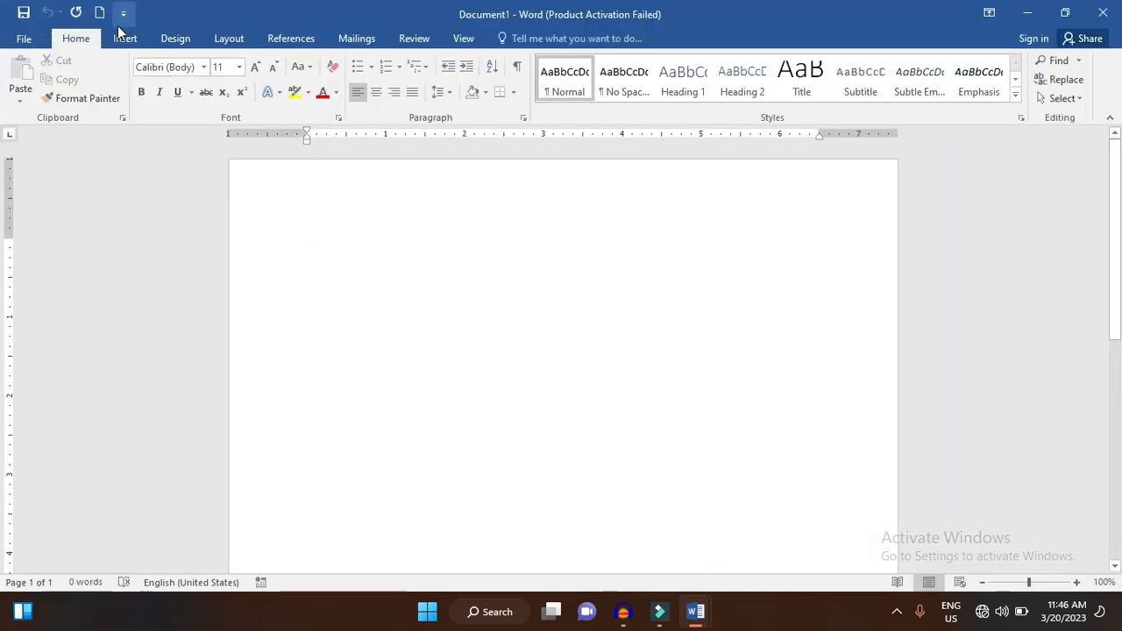
left_click(23, 40)
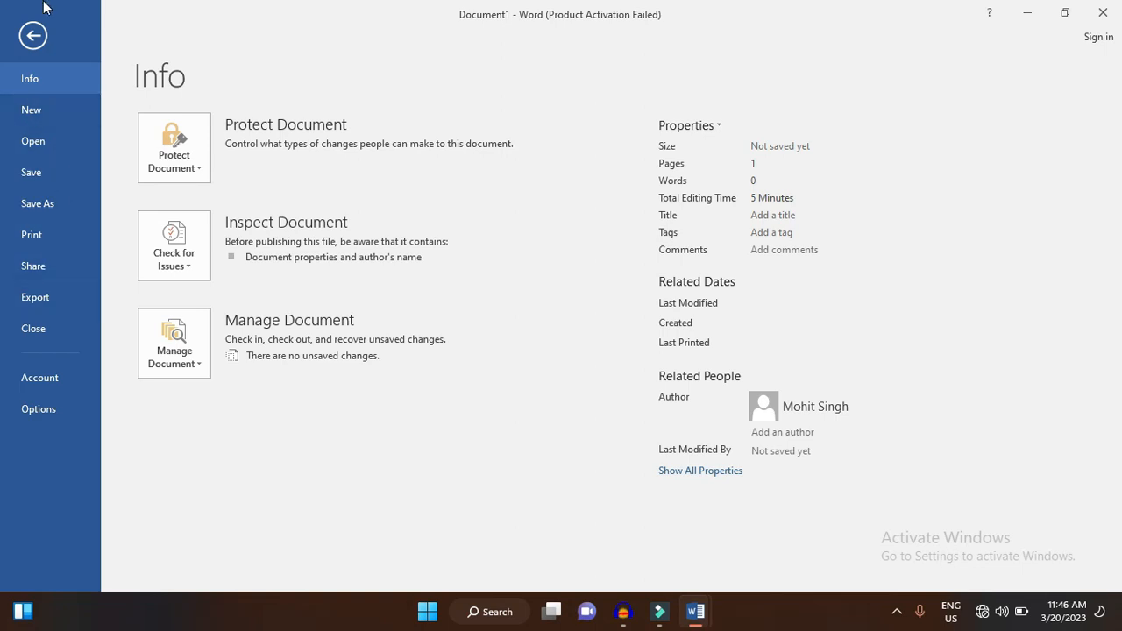
left_click(33, 35)
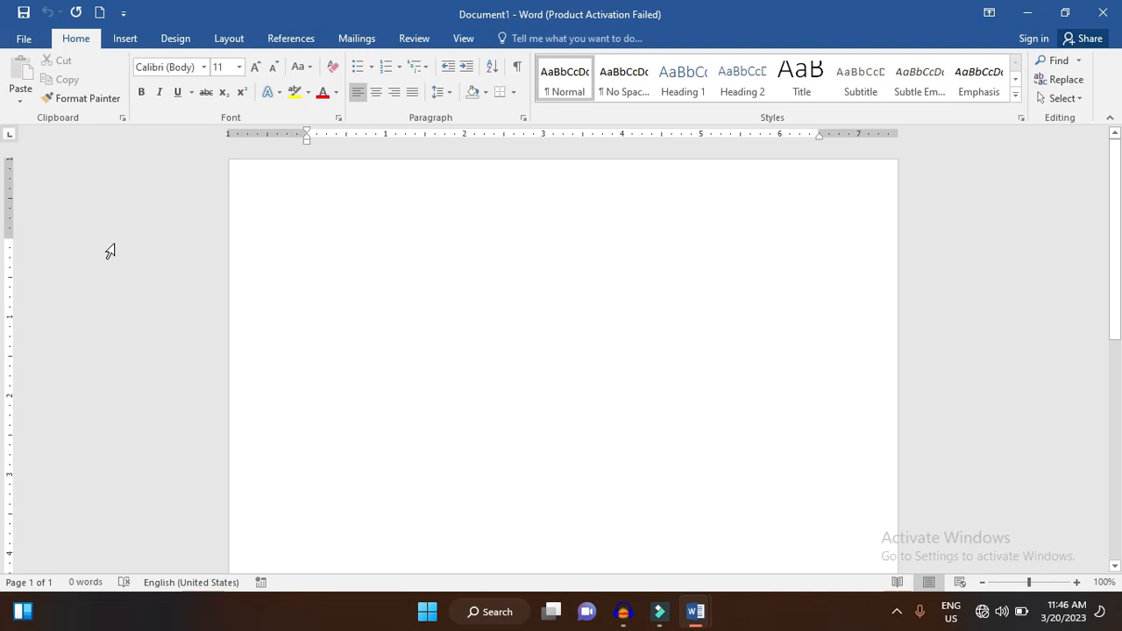
left_click(39, 44)
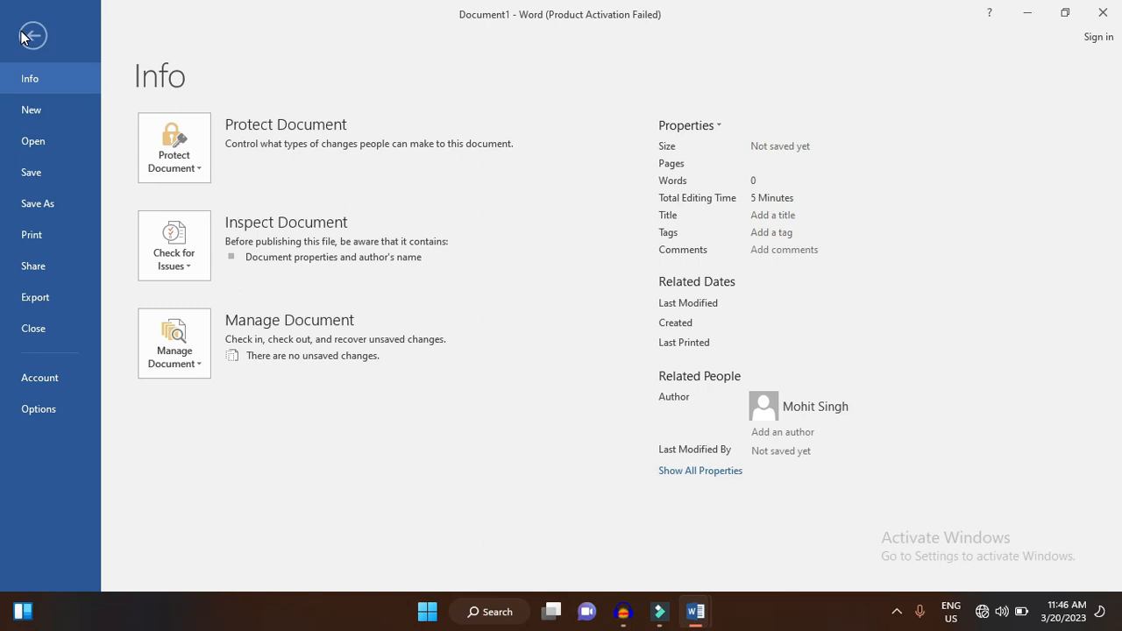
left_click(25, 37)
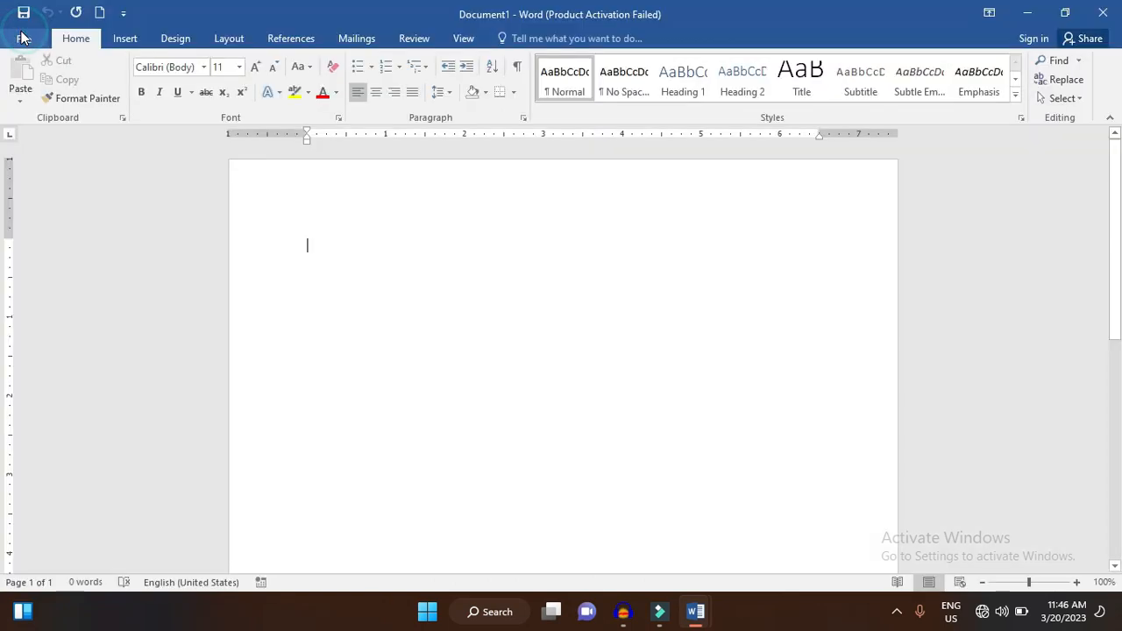
- Add Quick Print to the Quick Access Toolbar and remove the New command from it
left_click(123, 13)
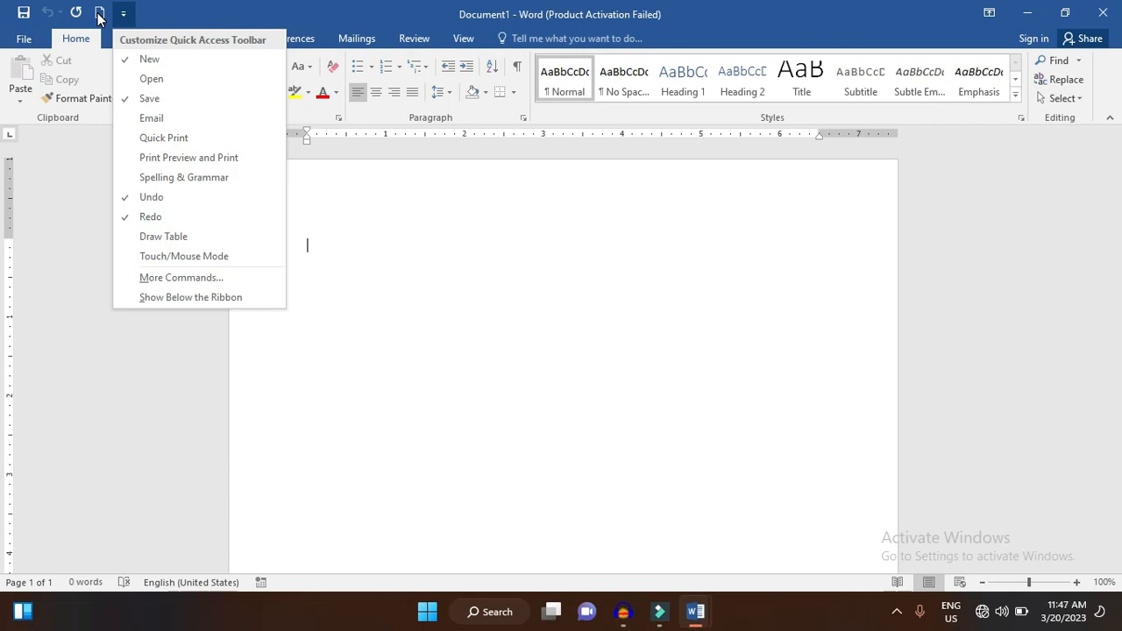
left_click(140, 137)
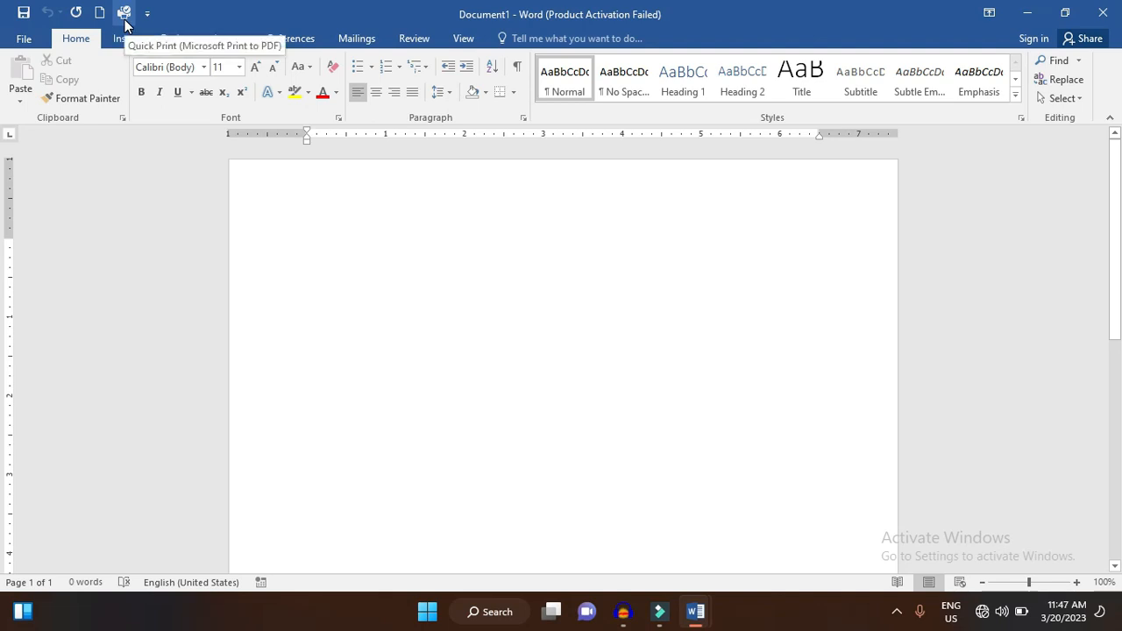
left_click(147, 14)
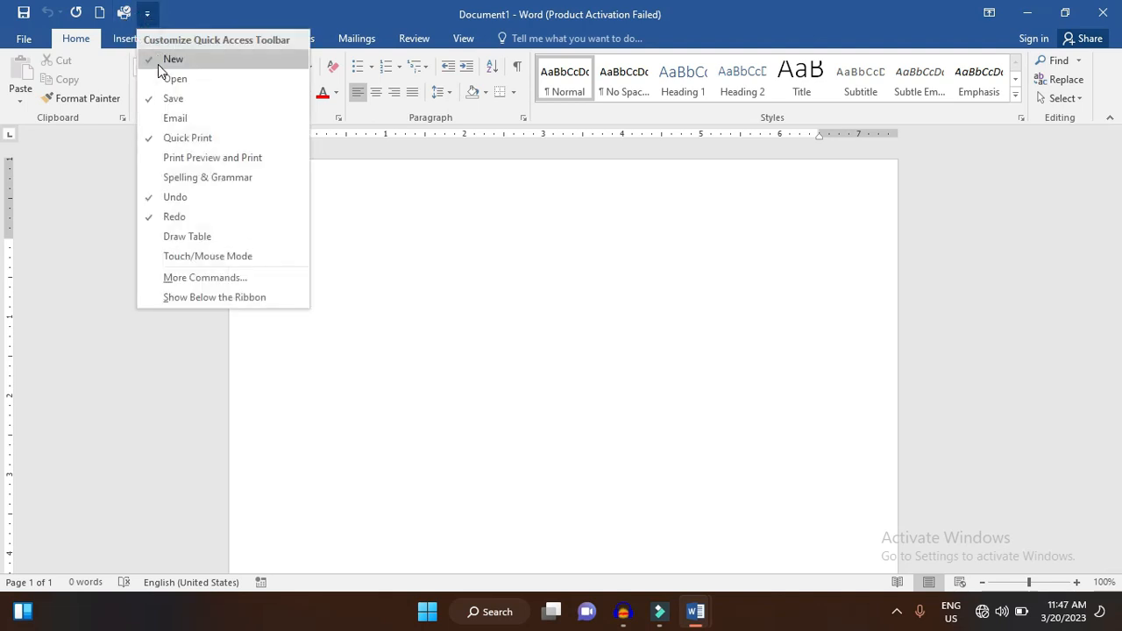
left_click(163, 62)
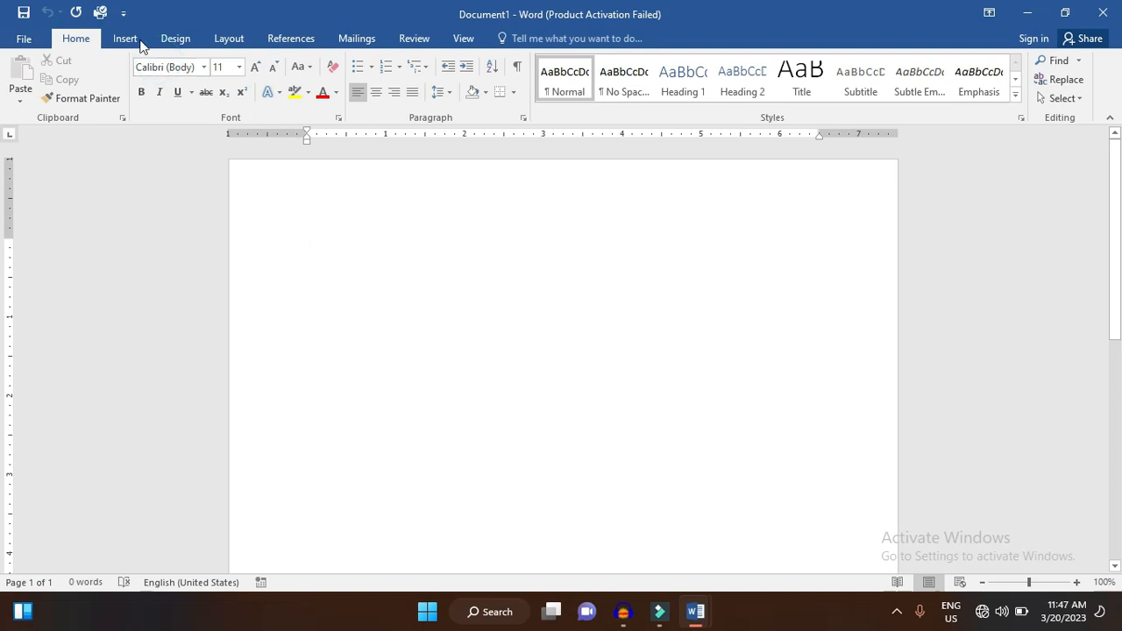
- Examine the popular commands and command categories available for the Quick Access Toolbar, and close the options without changes
left_click(123, 13)
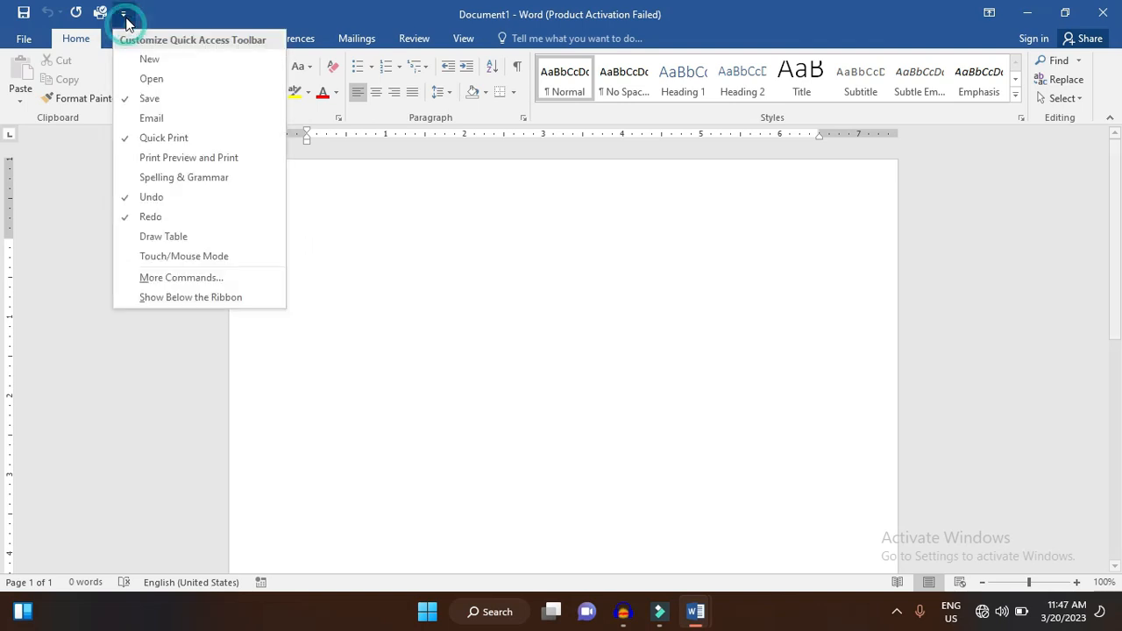
left_click(178, 282)
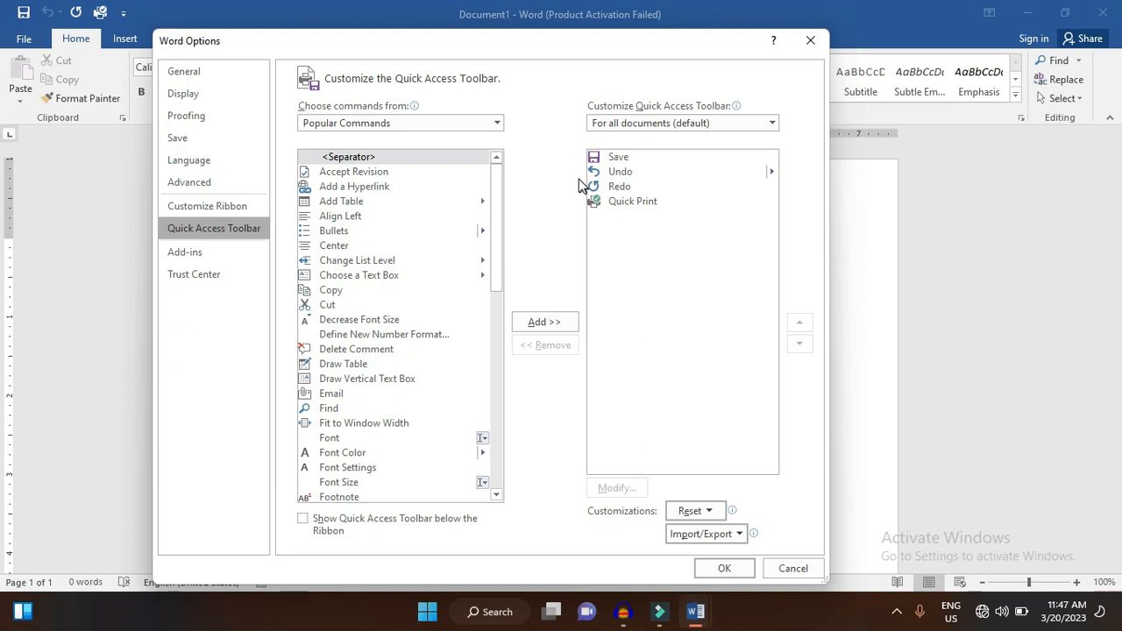
left_click(498, 326)
left_click(497, 441)
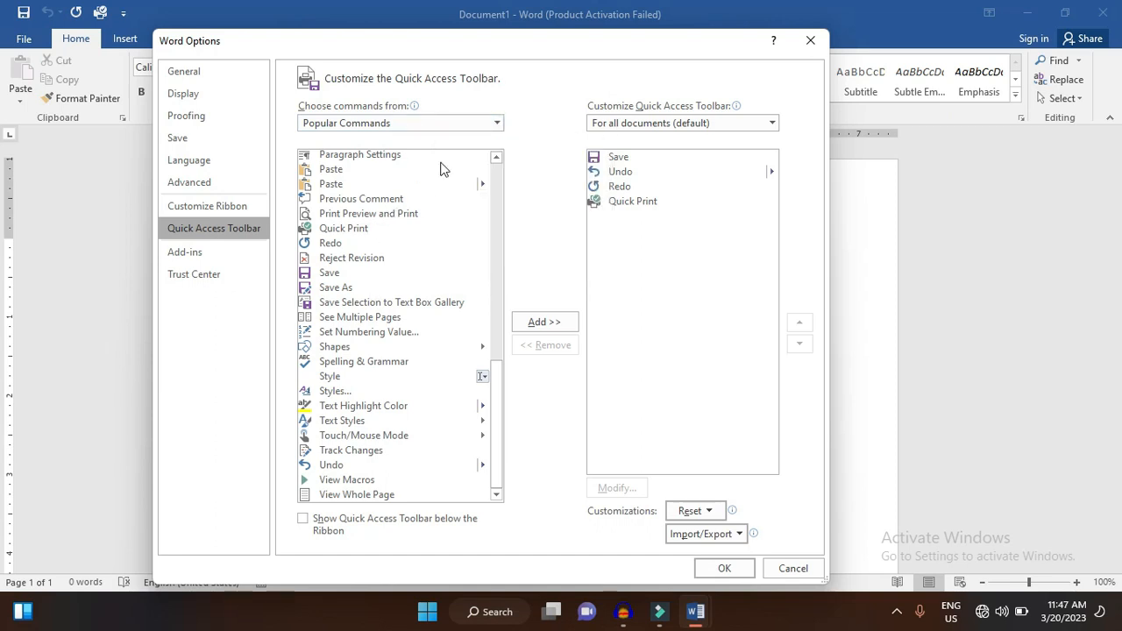
left_click(469, 124)
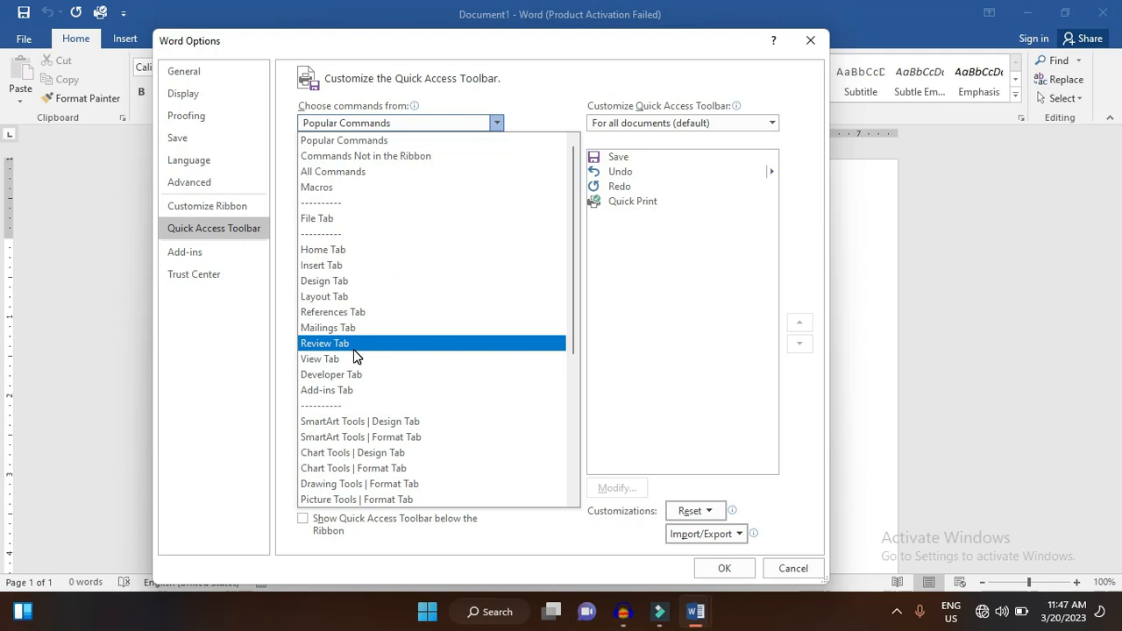
left_click(446, 126)
left_click(797, 41)
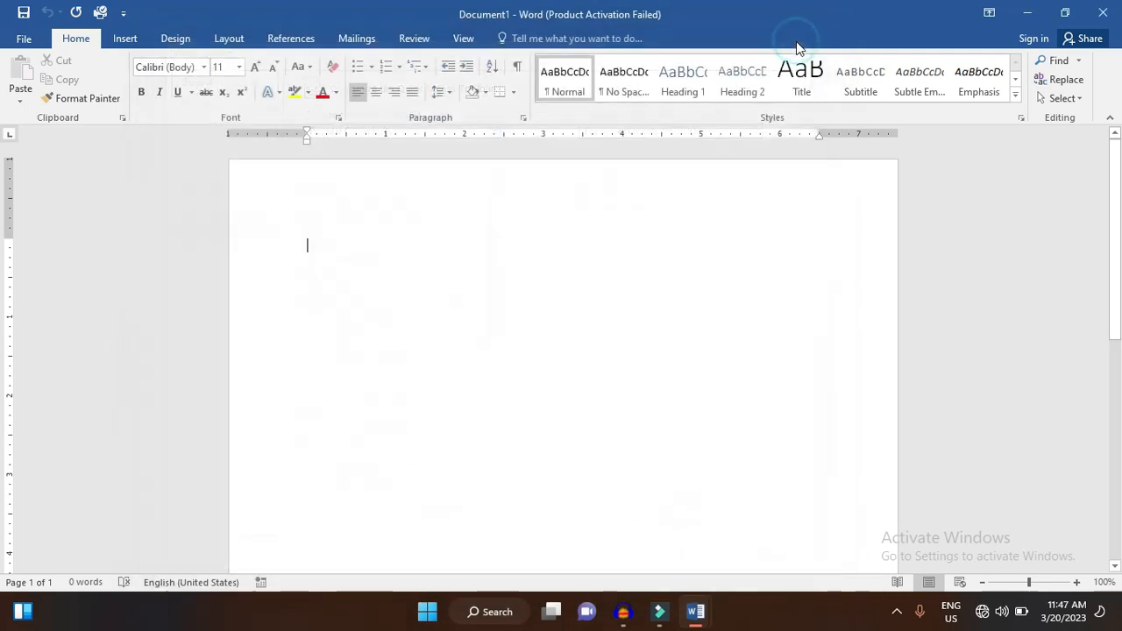
- Move the Quick Access Toolbar below the ribbon
left_click(123, 15)
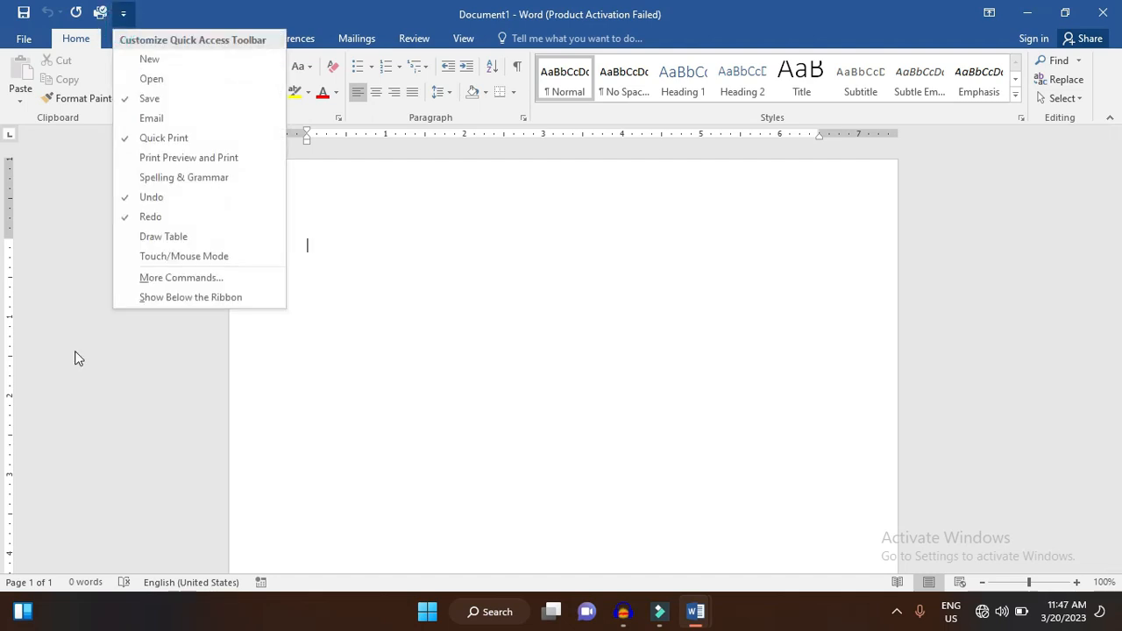
left_click(204, 299)
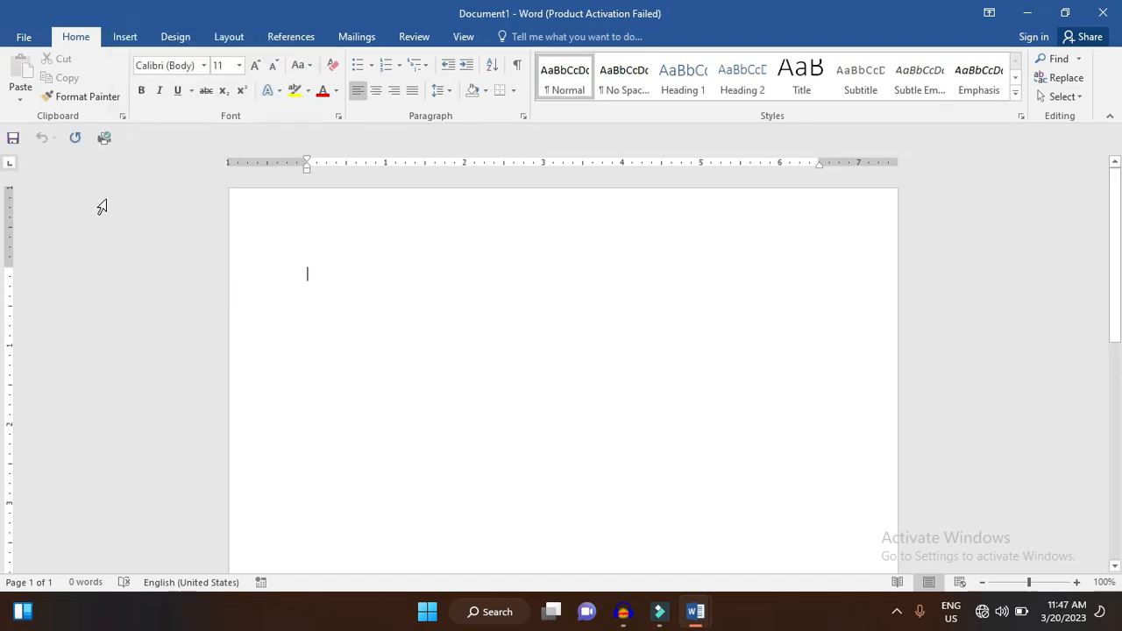